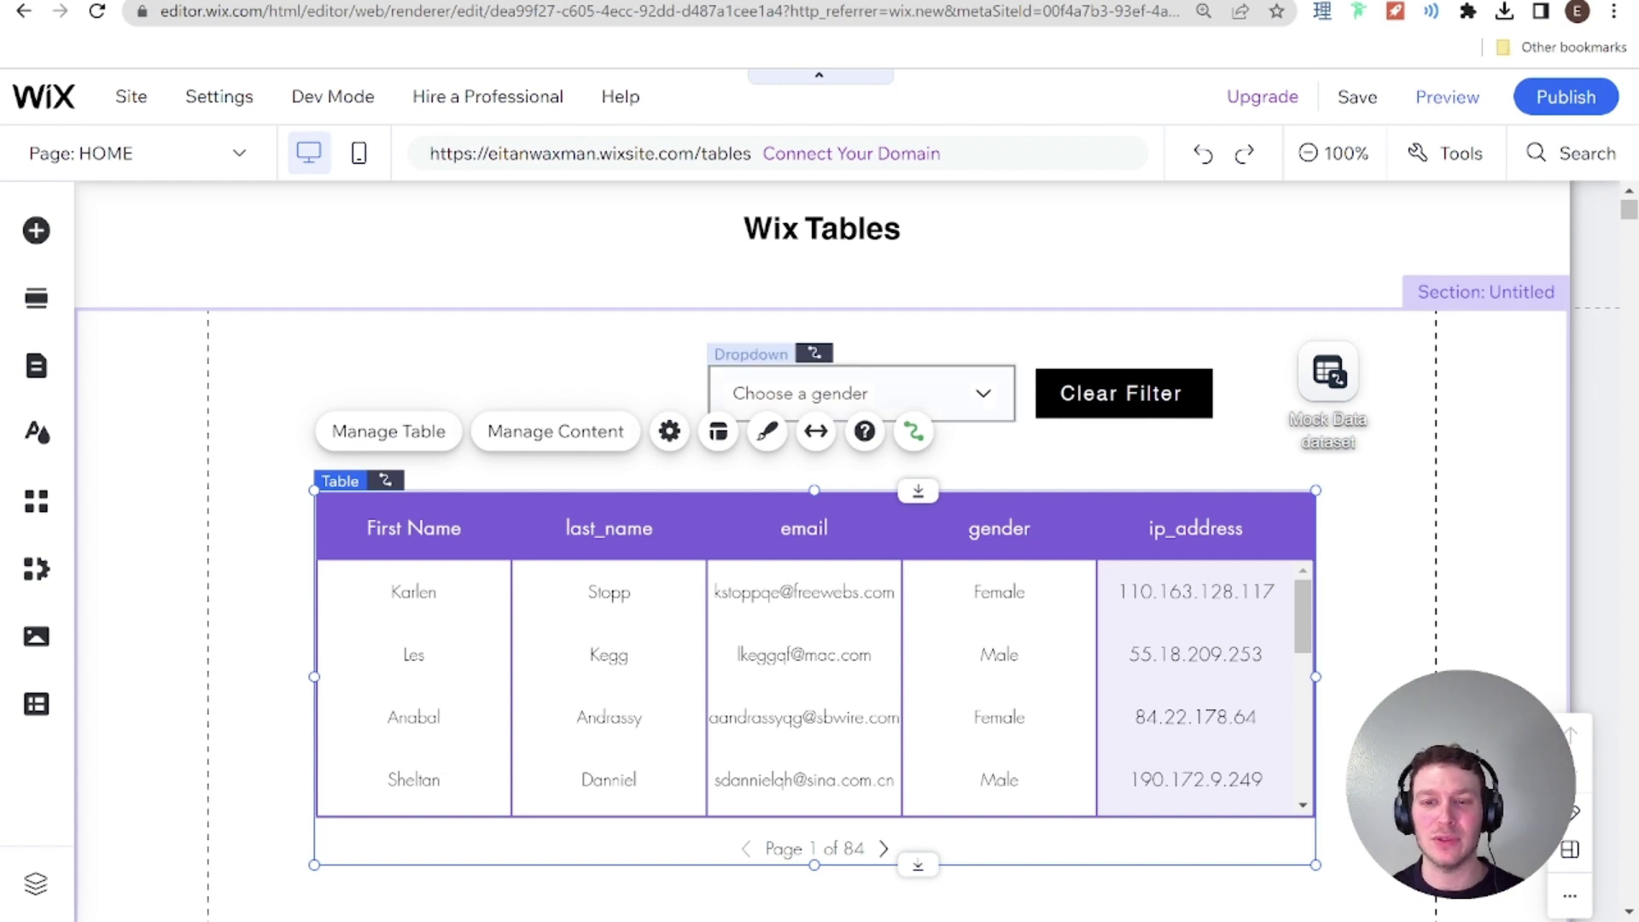
Step: Select the existing gender dropdown above the table so it can be removed
{"action": "left_click", "coordinate": [991, 406]}
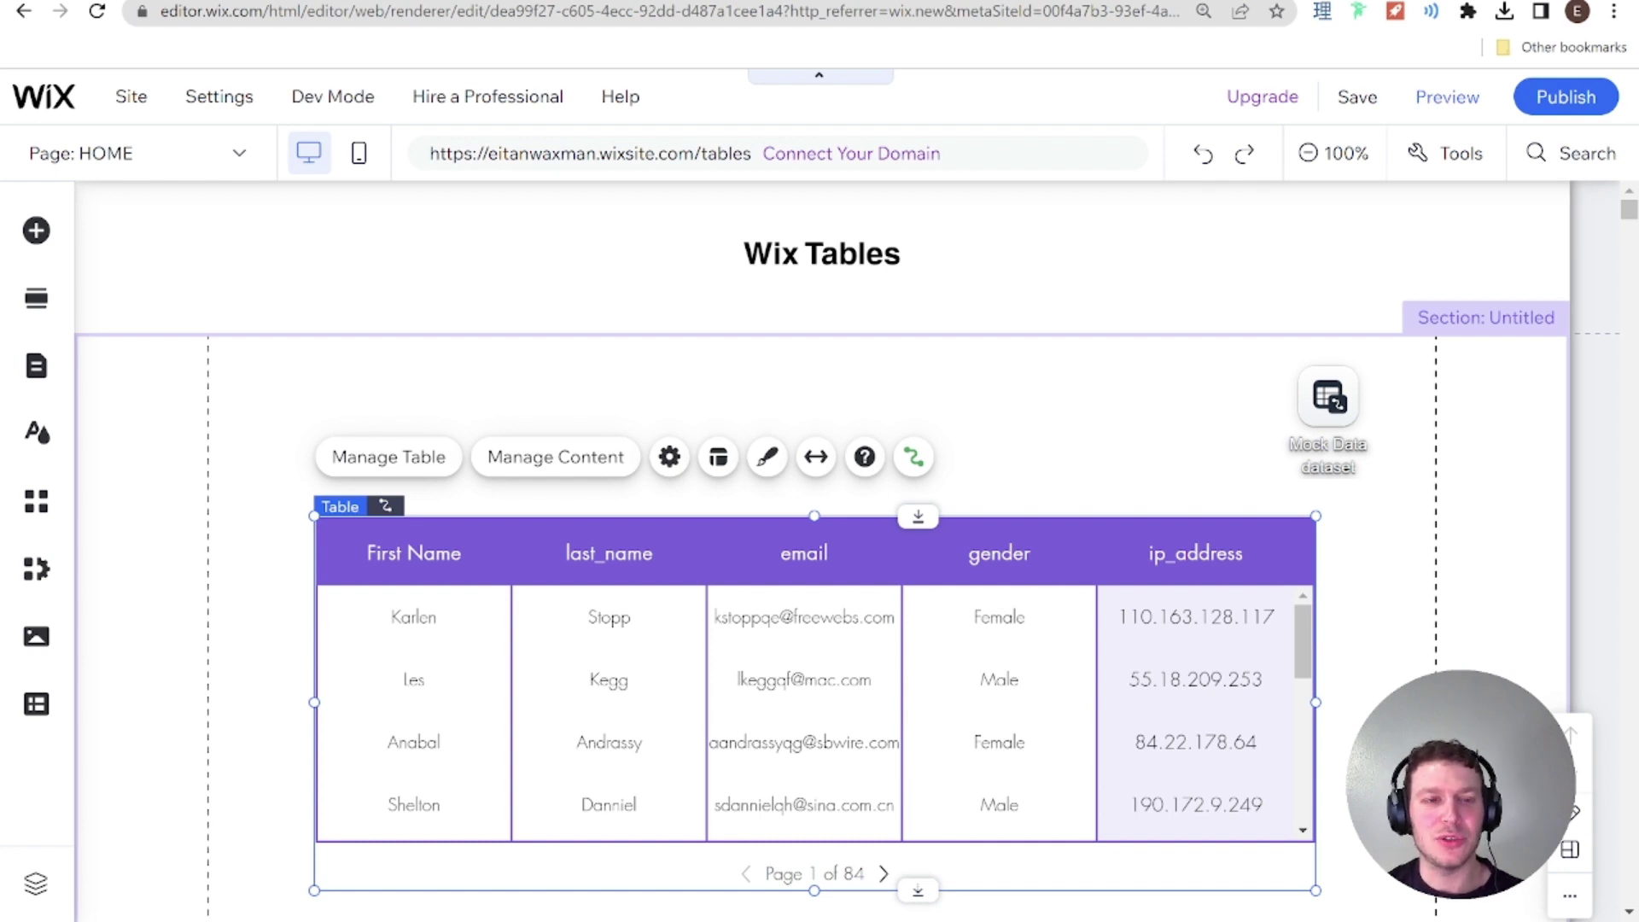
Step: Add the 'What's the best flavor?' sample dropdown from Input elements above the table
{"action": "left_click", "coordinate": [36, 231]}
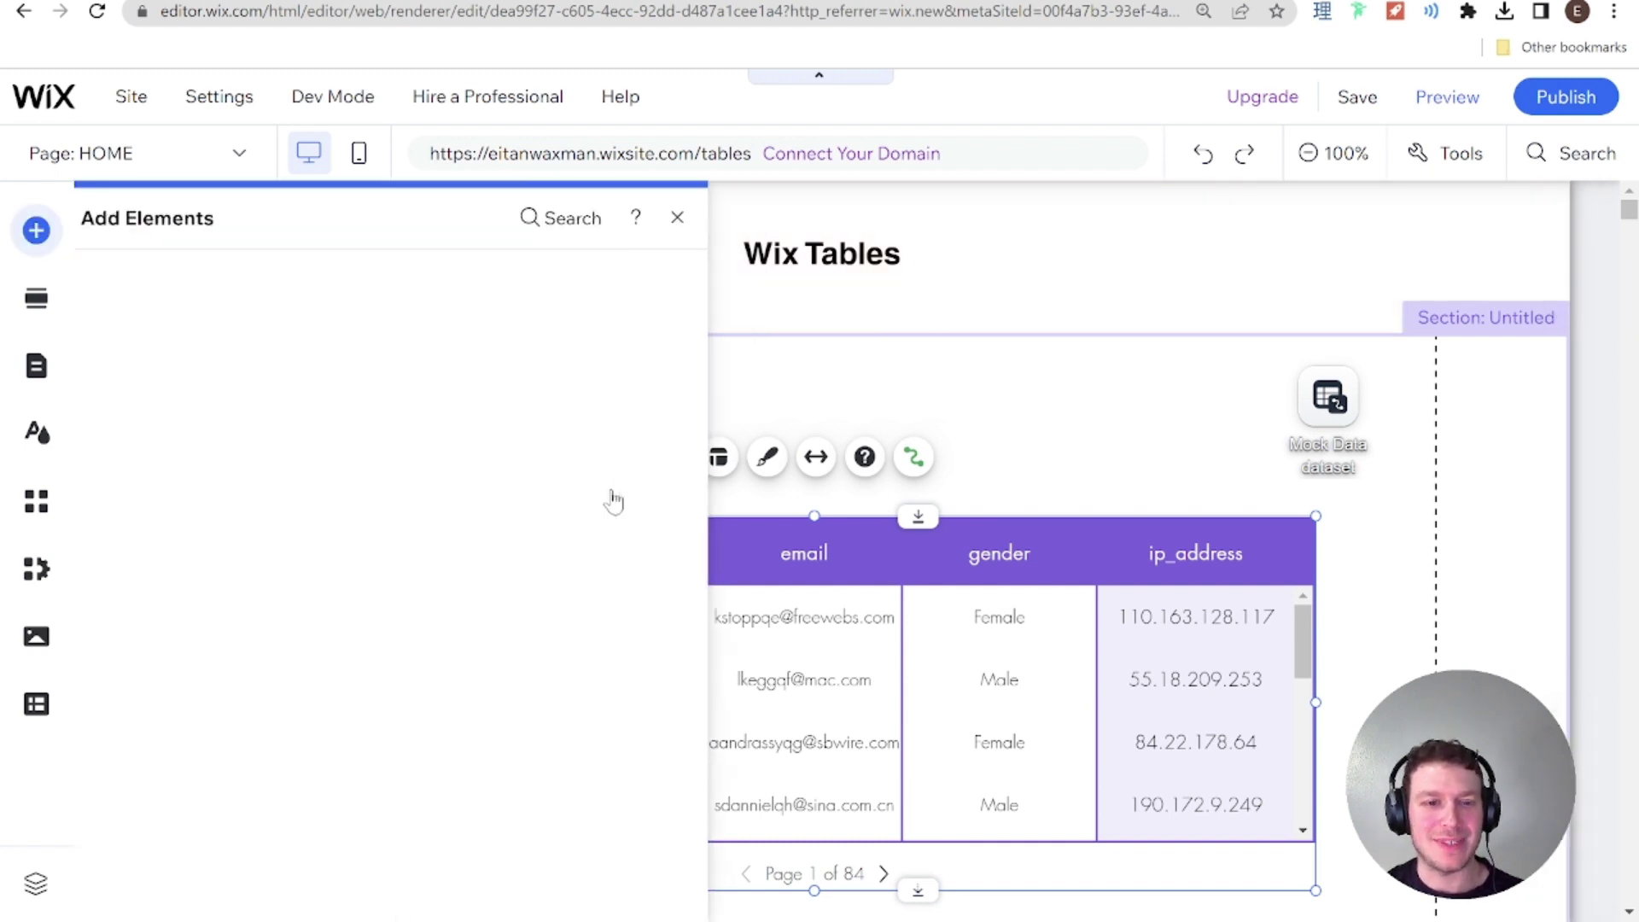
{"action": "left_click", "coordinate": [152, 724]}
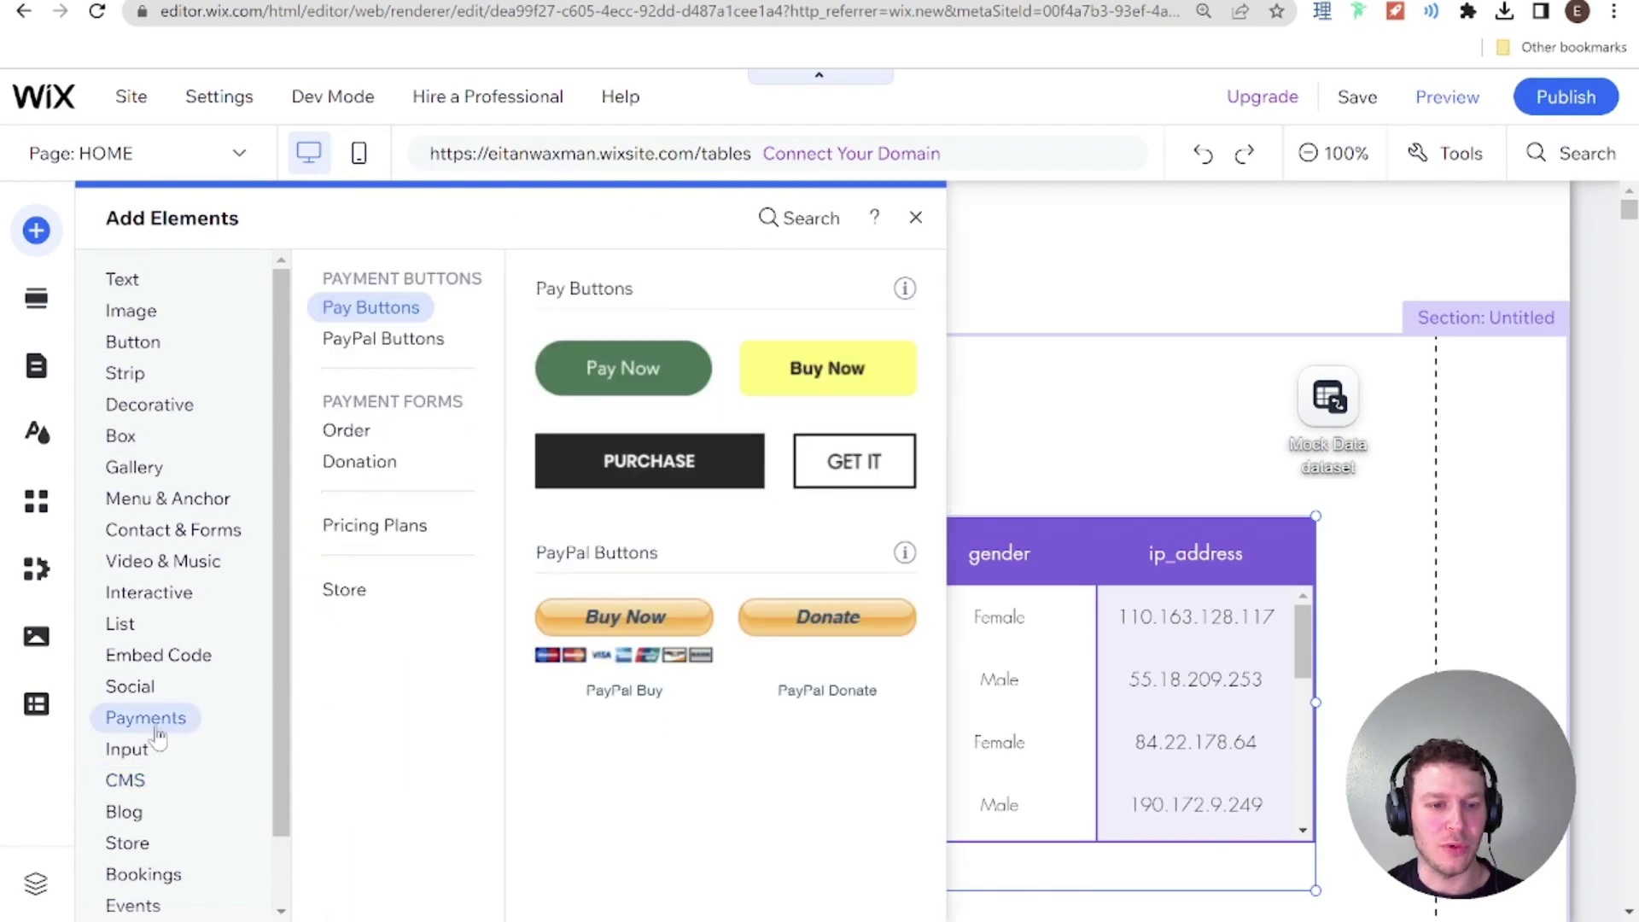
{"action": "left_click", "coordinate": [135, 751]}
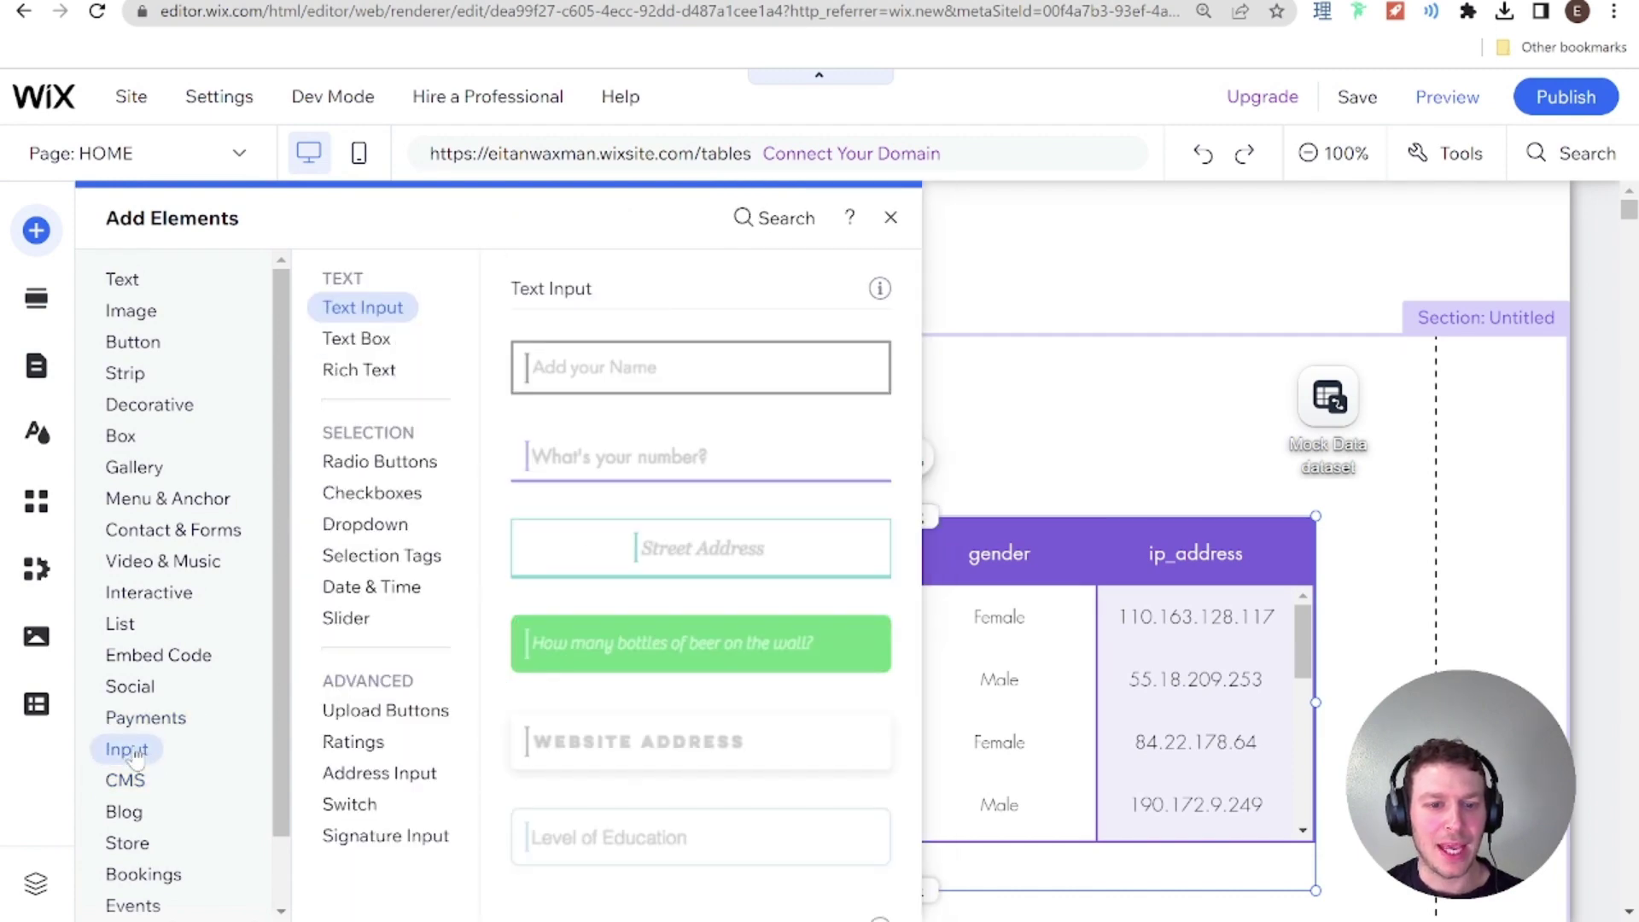
{"action": "left_click", "coordinate": [359, 529]}
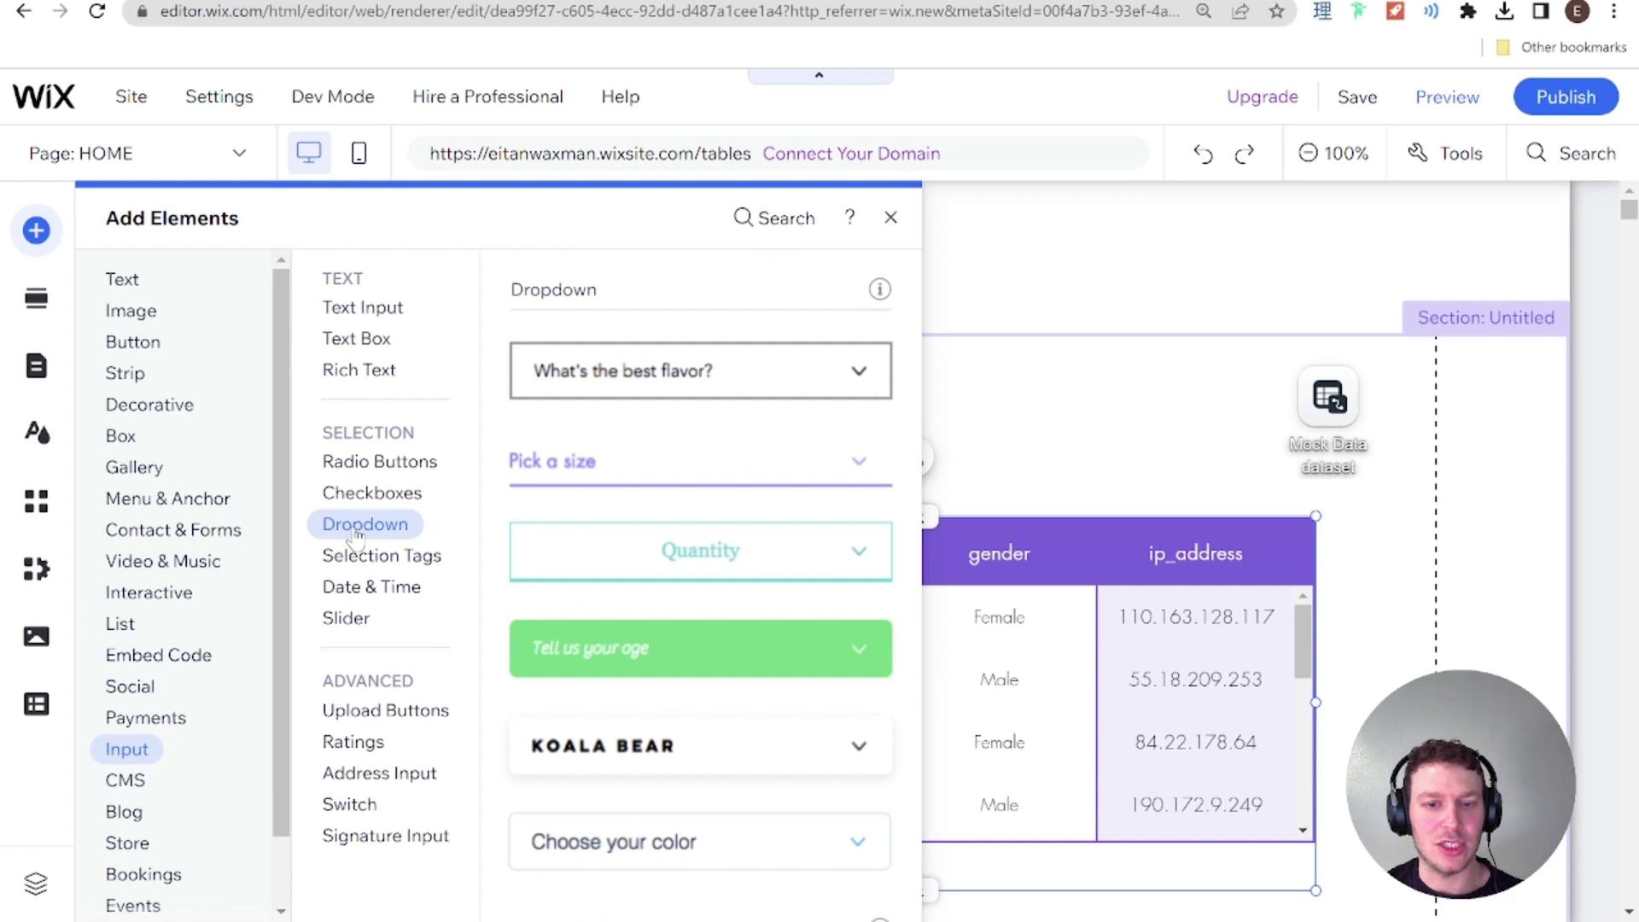
{"action": "left_click_drag", "start_coordinate": [603, 384], "coordinate": [806, 415]}
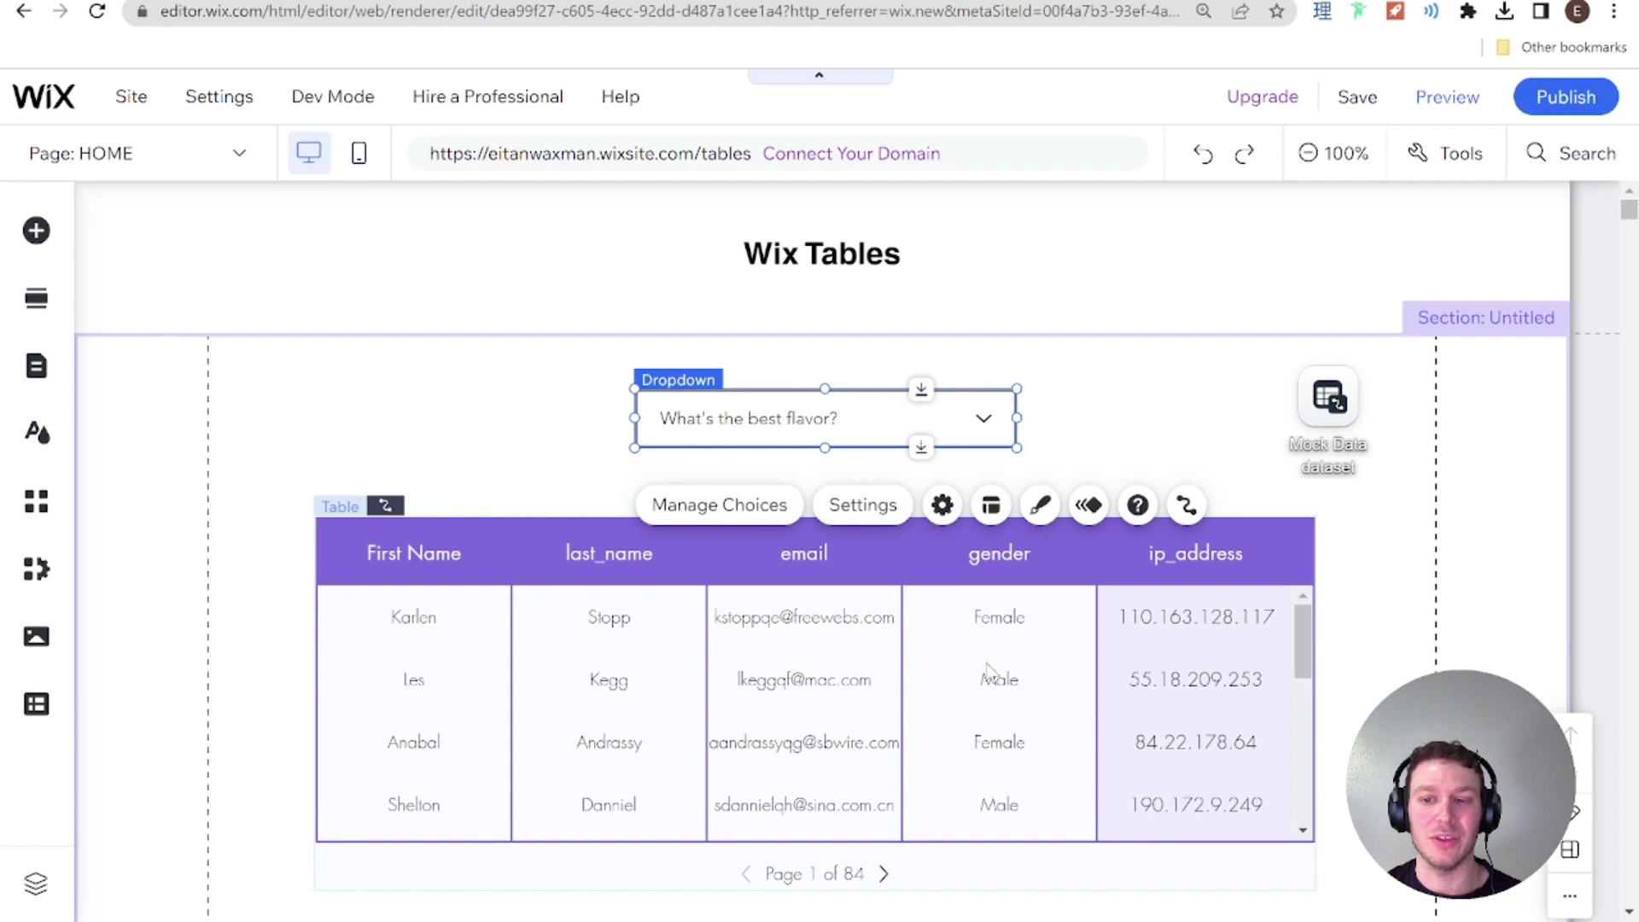
Step: Delete the Rocky Road and Strawberry choices from the dropdown
{"action": "double_click", "coordinate": [760, 414]}
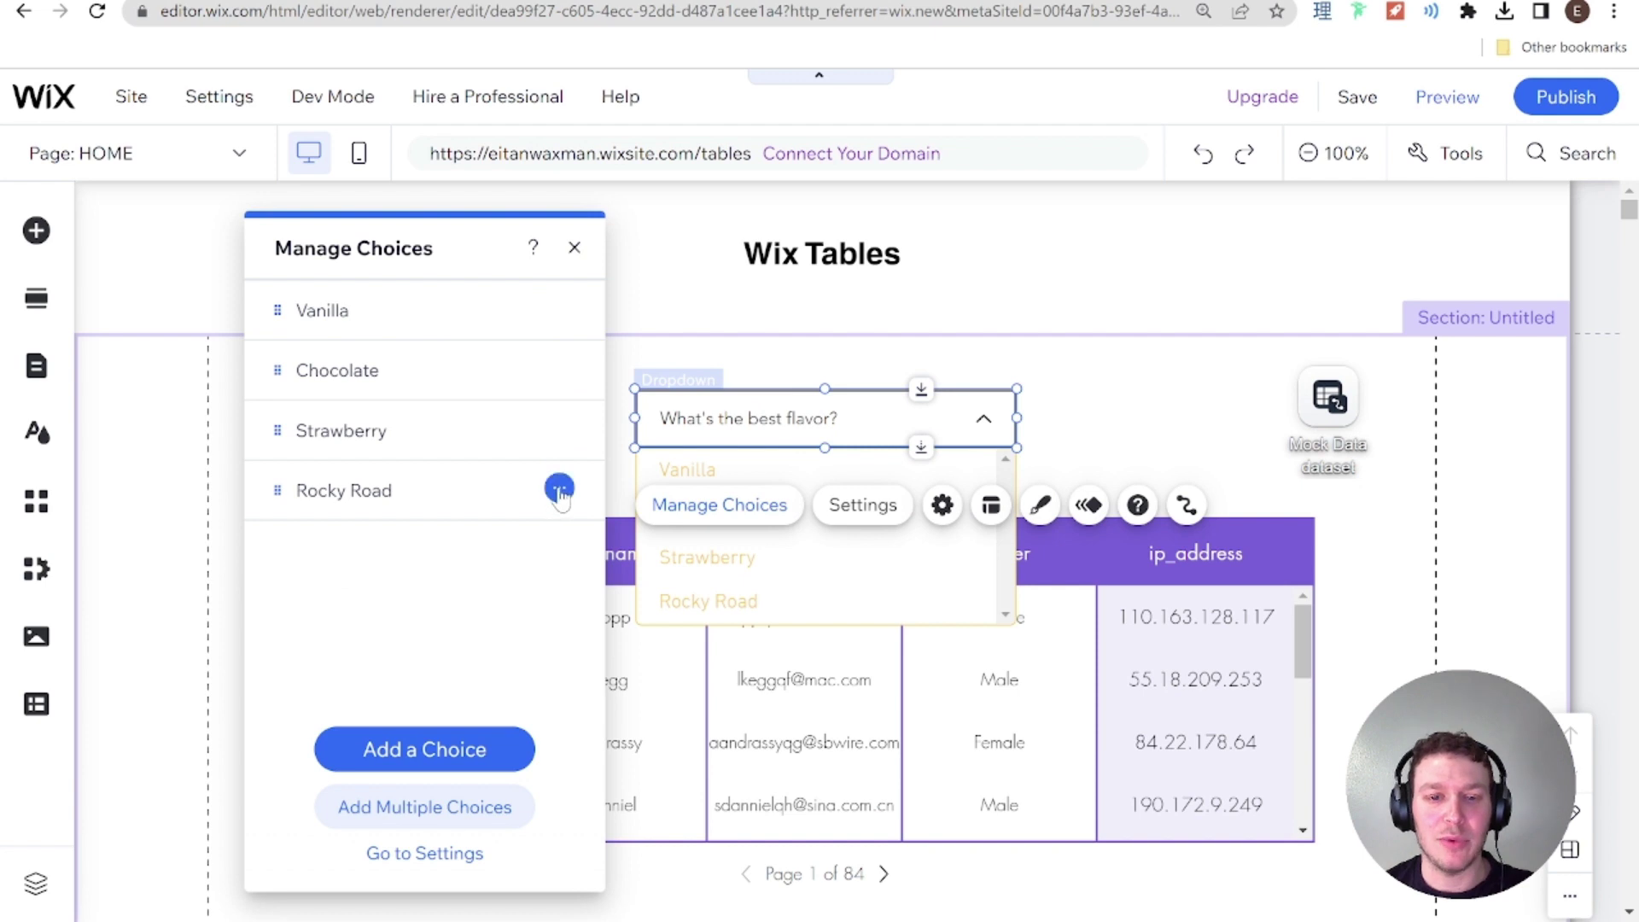
{"action": "left_click", "coordinate": [559, 489]}
{"action": "left_click", "coordinate": [661, 563]}
{"action": "left_click", "coordinate": [559, 428]}
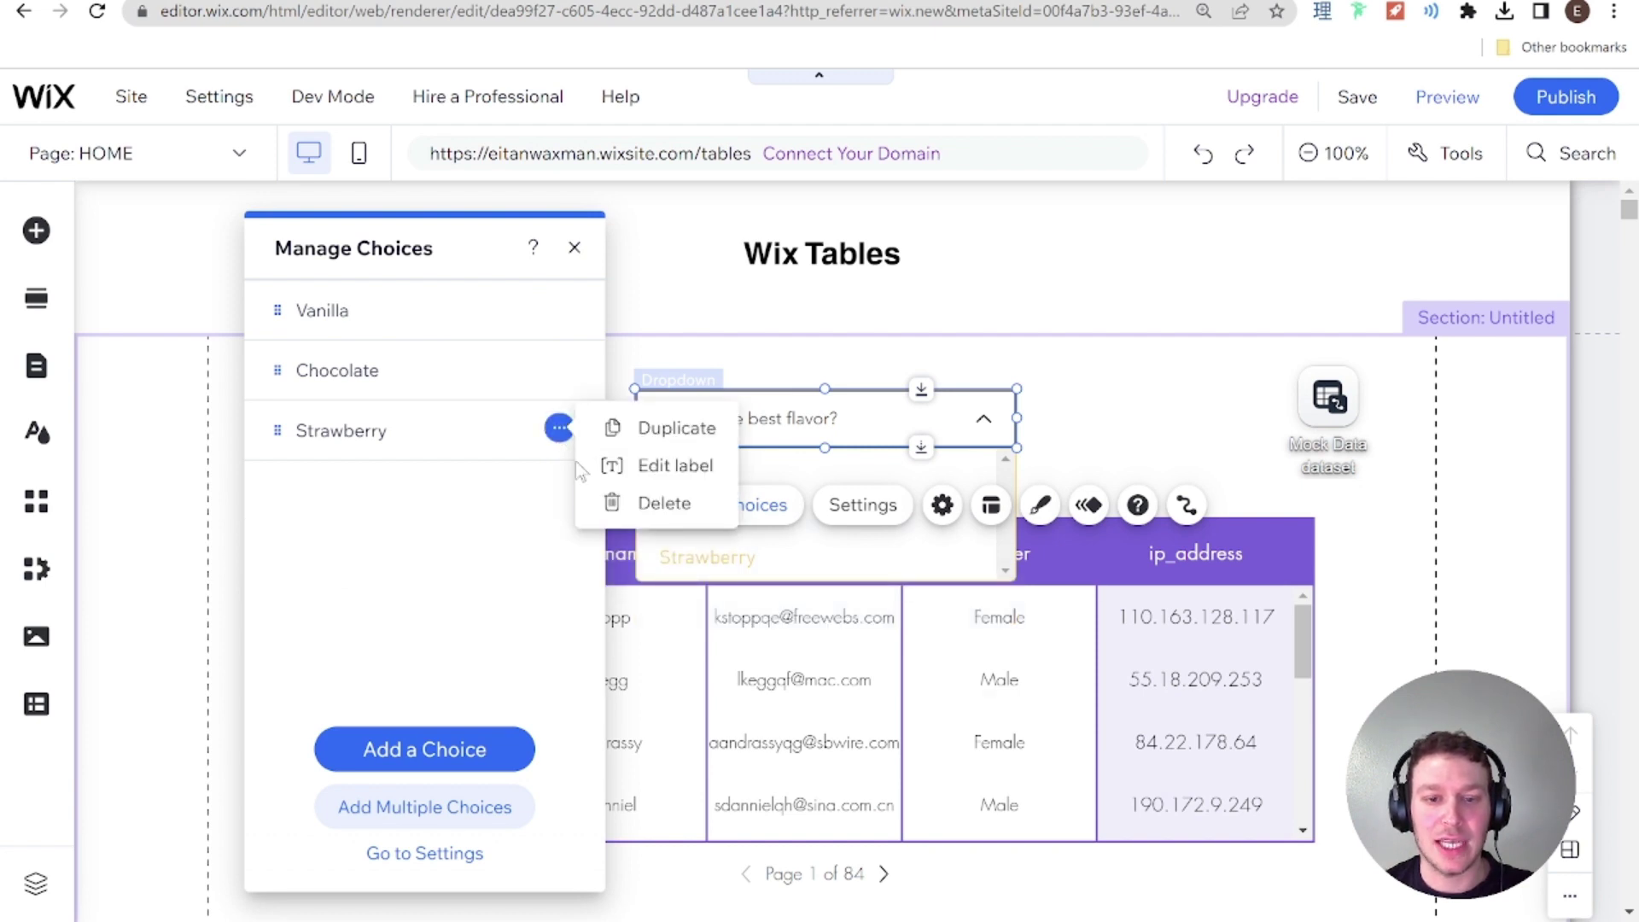
{"action": "left_click", "coordinate": [600, 503]}
Step: Rename the Vanilla choice to Male and the Chocolate choice to Female
{"action": "left_click", "coordinate": [559, 309]}
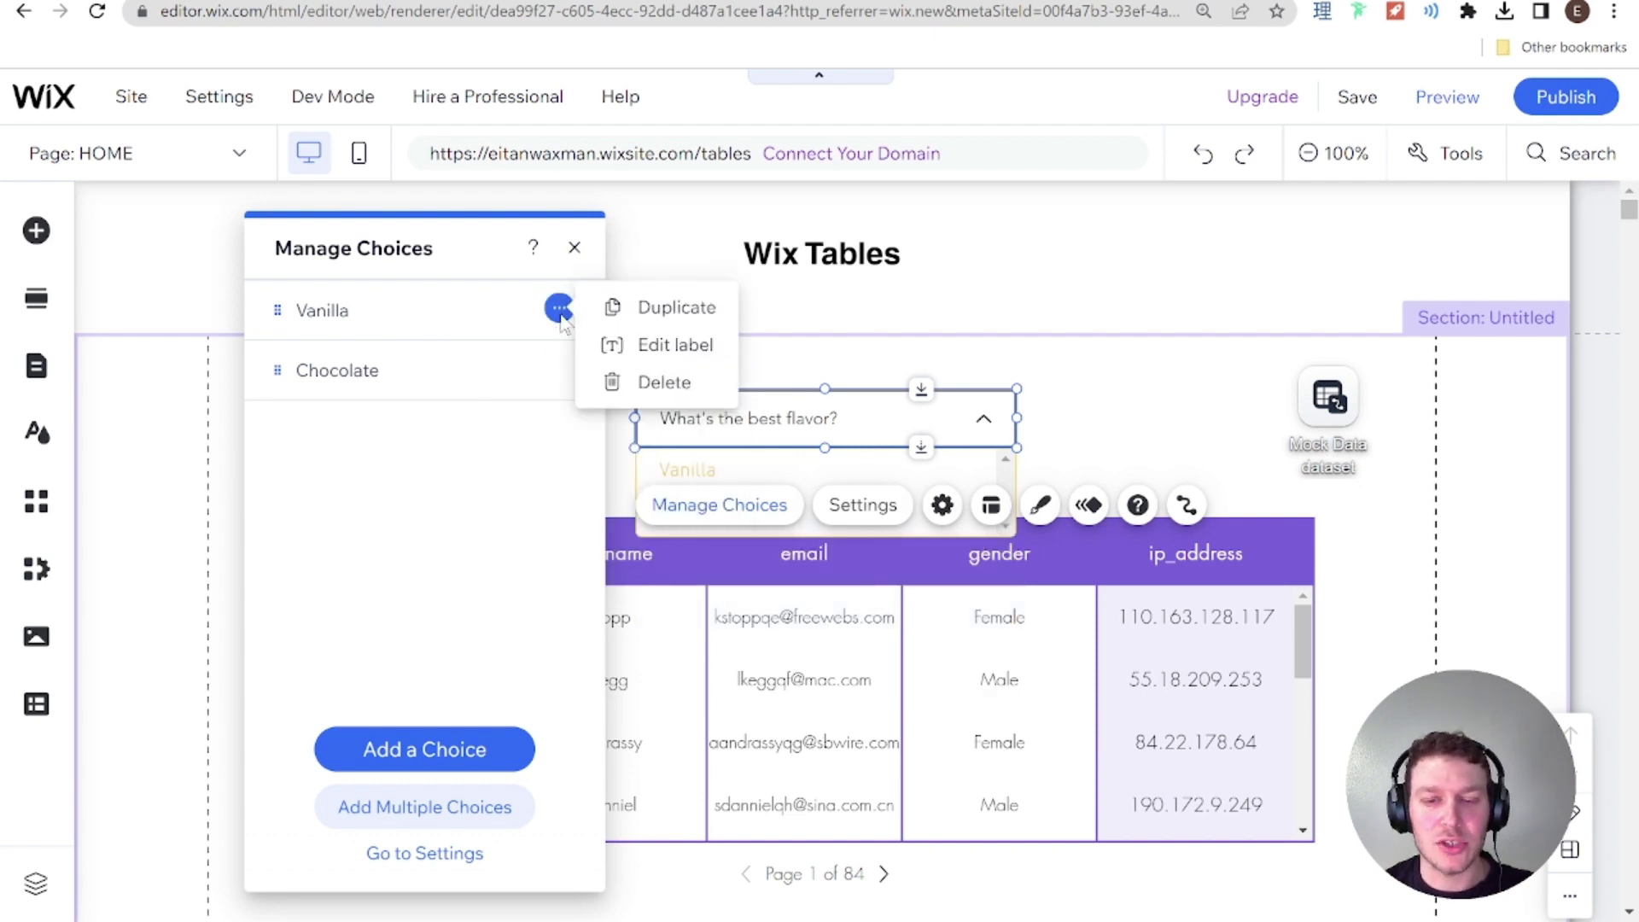
{"action": "left_click", "coordinate": [623, 346]}
{"action": "type", "text": "Male"}
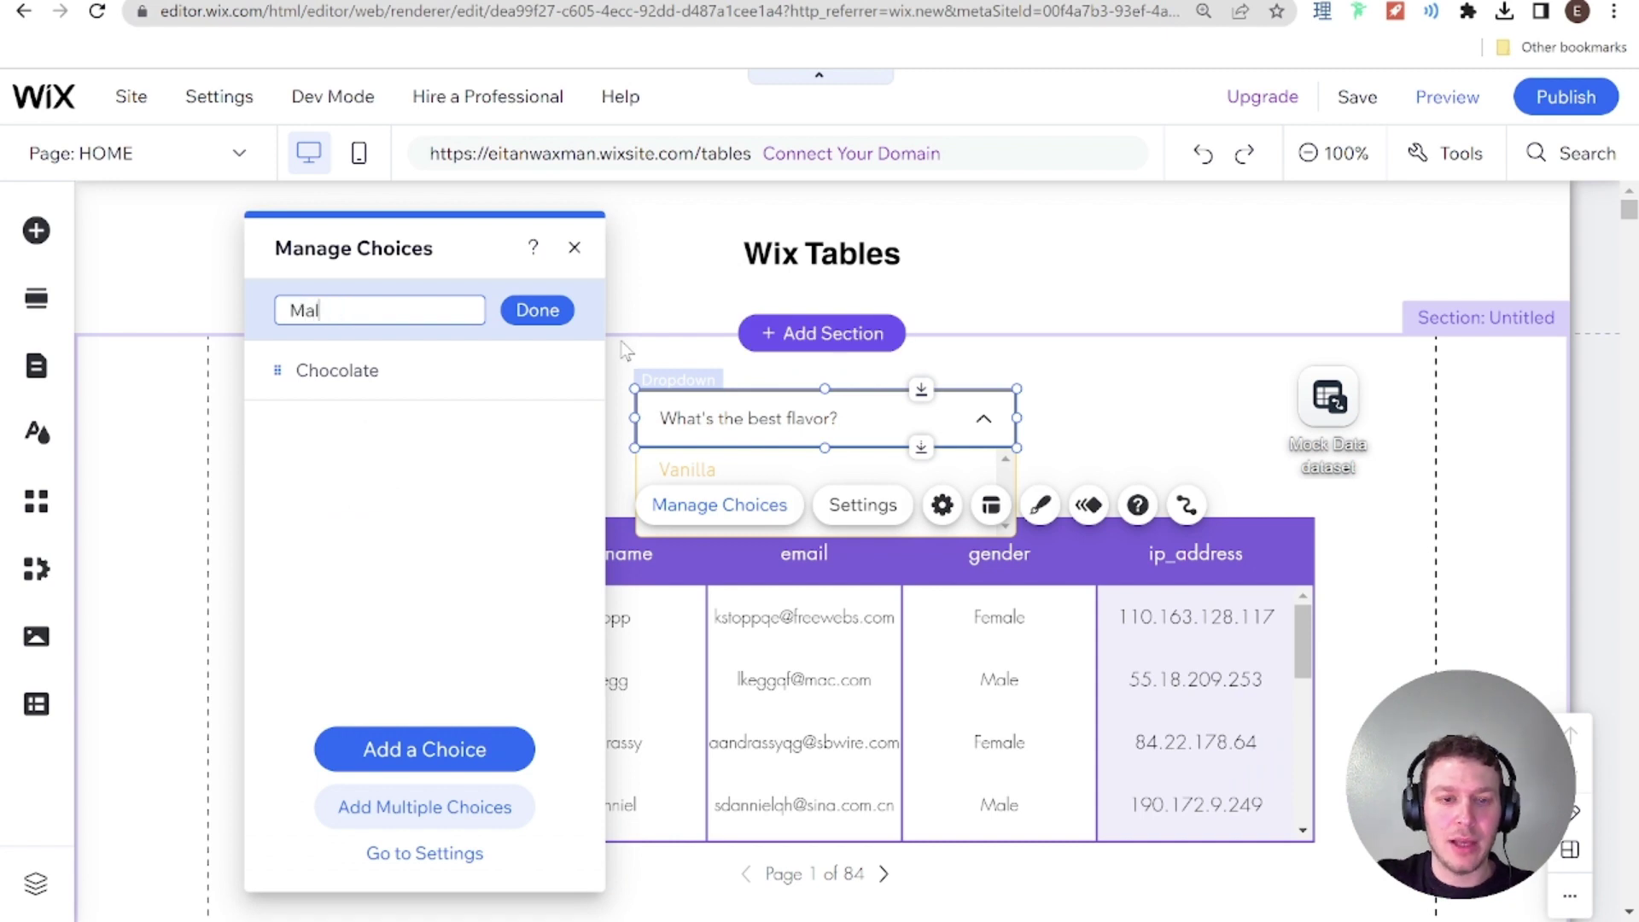
{"action": "key", "text": "Return"}
{"action": "left_click", "coordinate": [560, 368]}
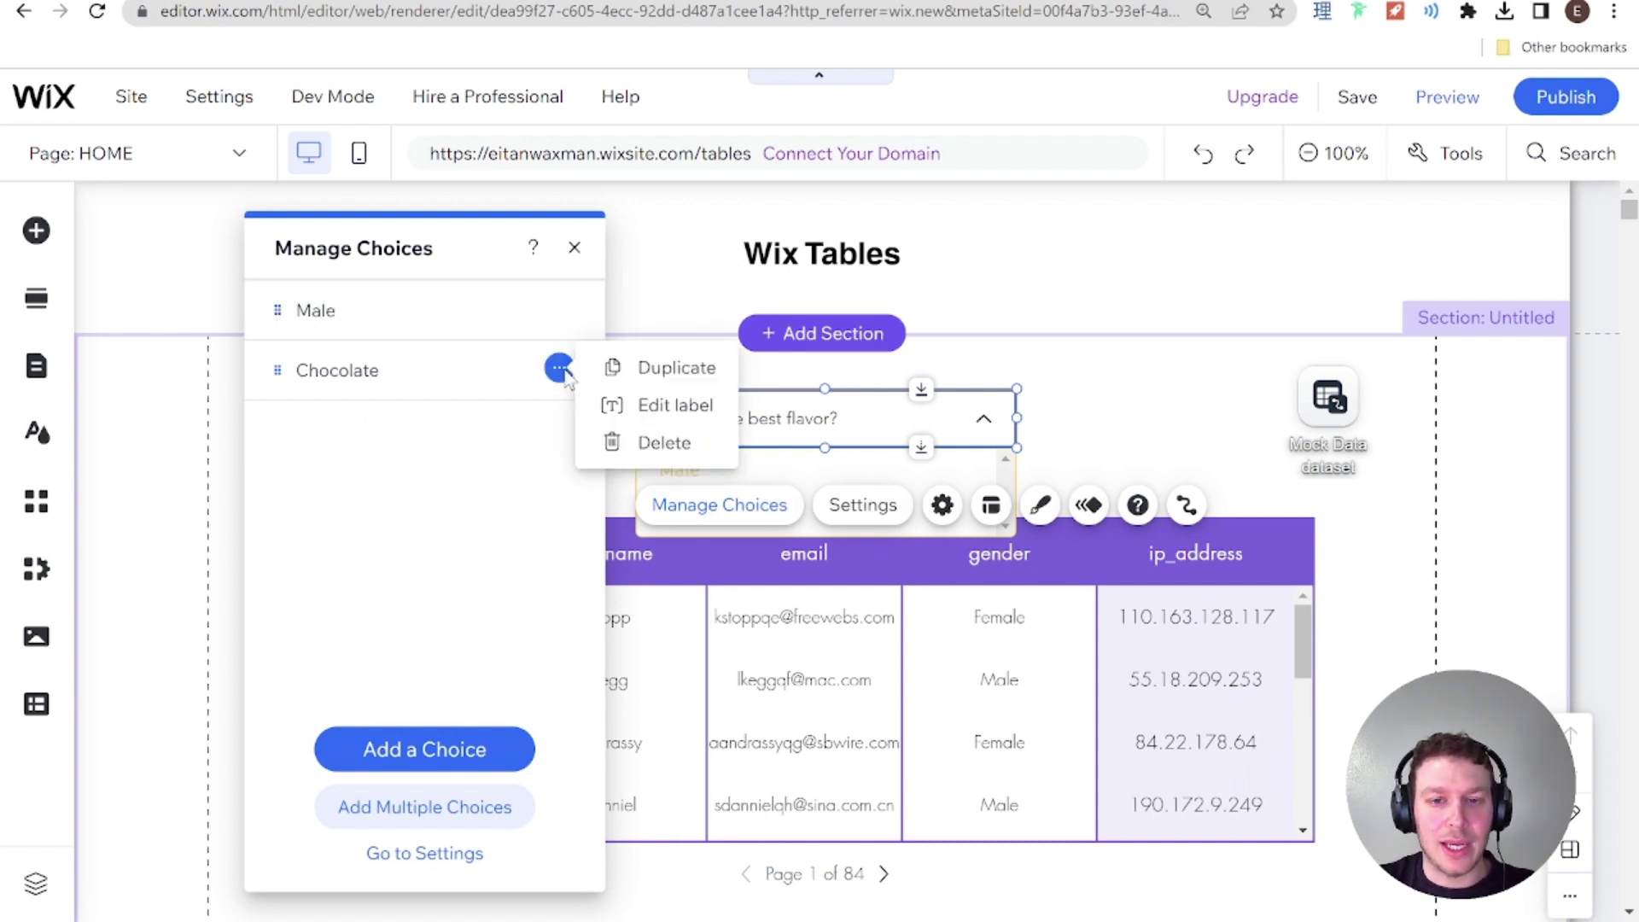
{"action": "left_click", "coordinate": [613, 409]}
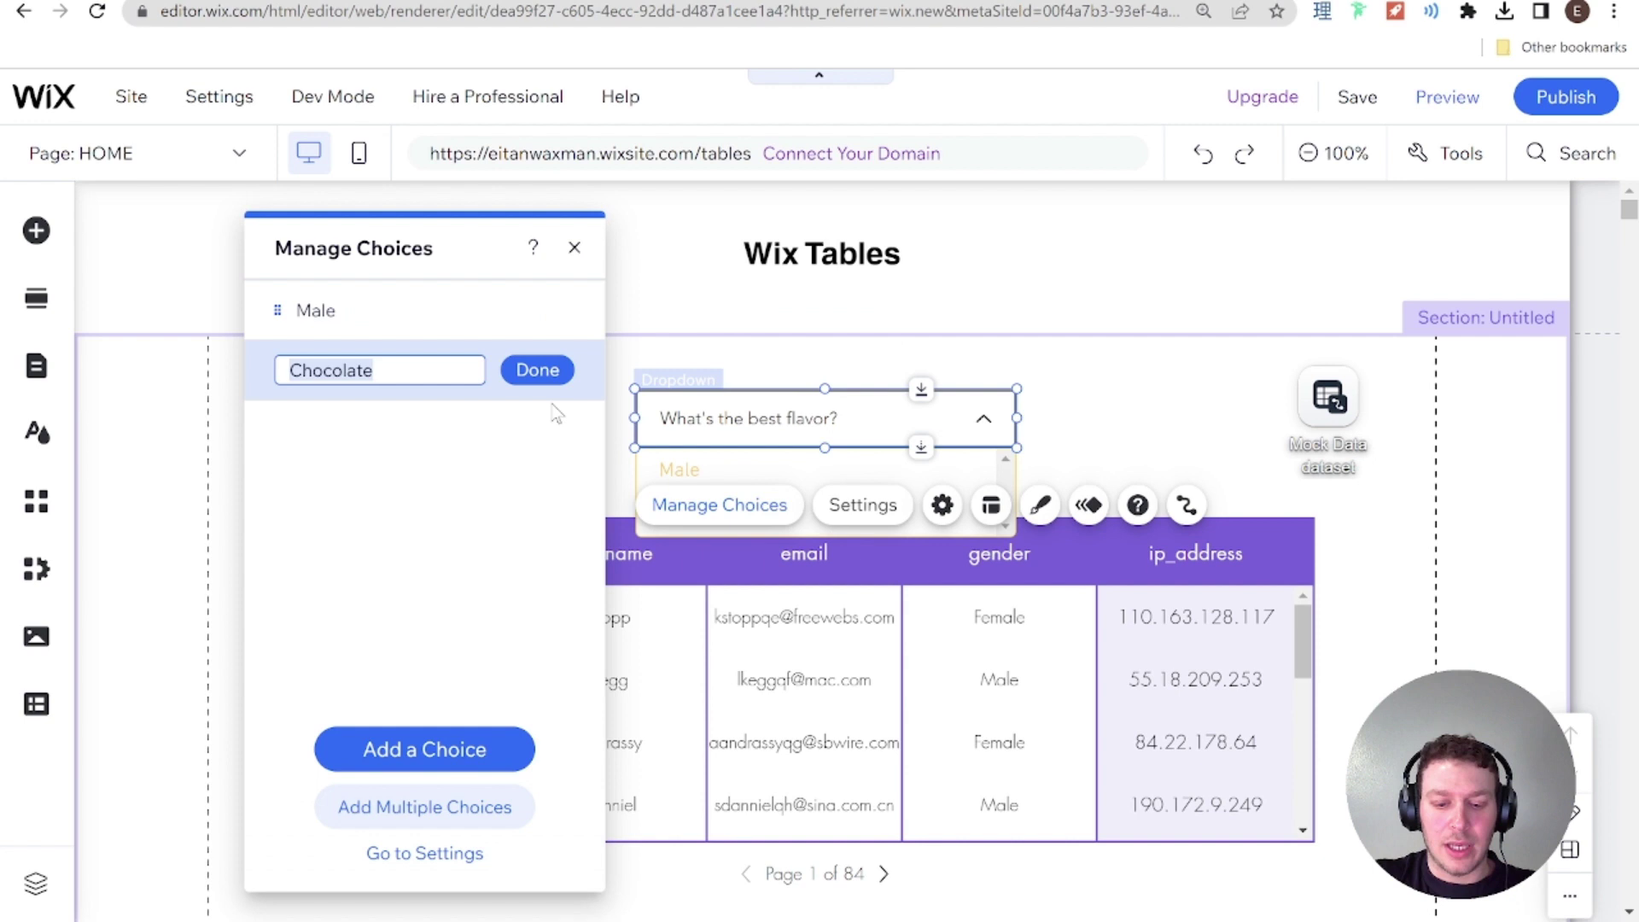
{"action": "type", "text": "Female"}
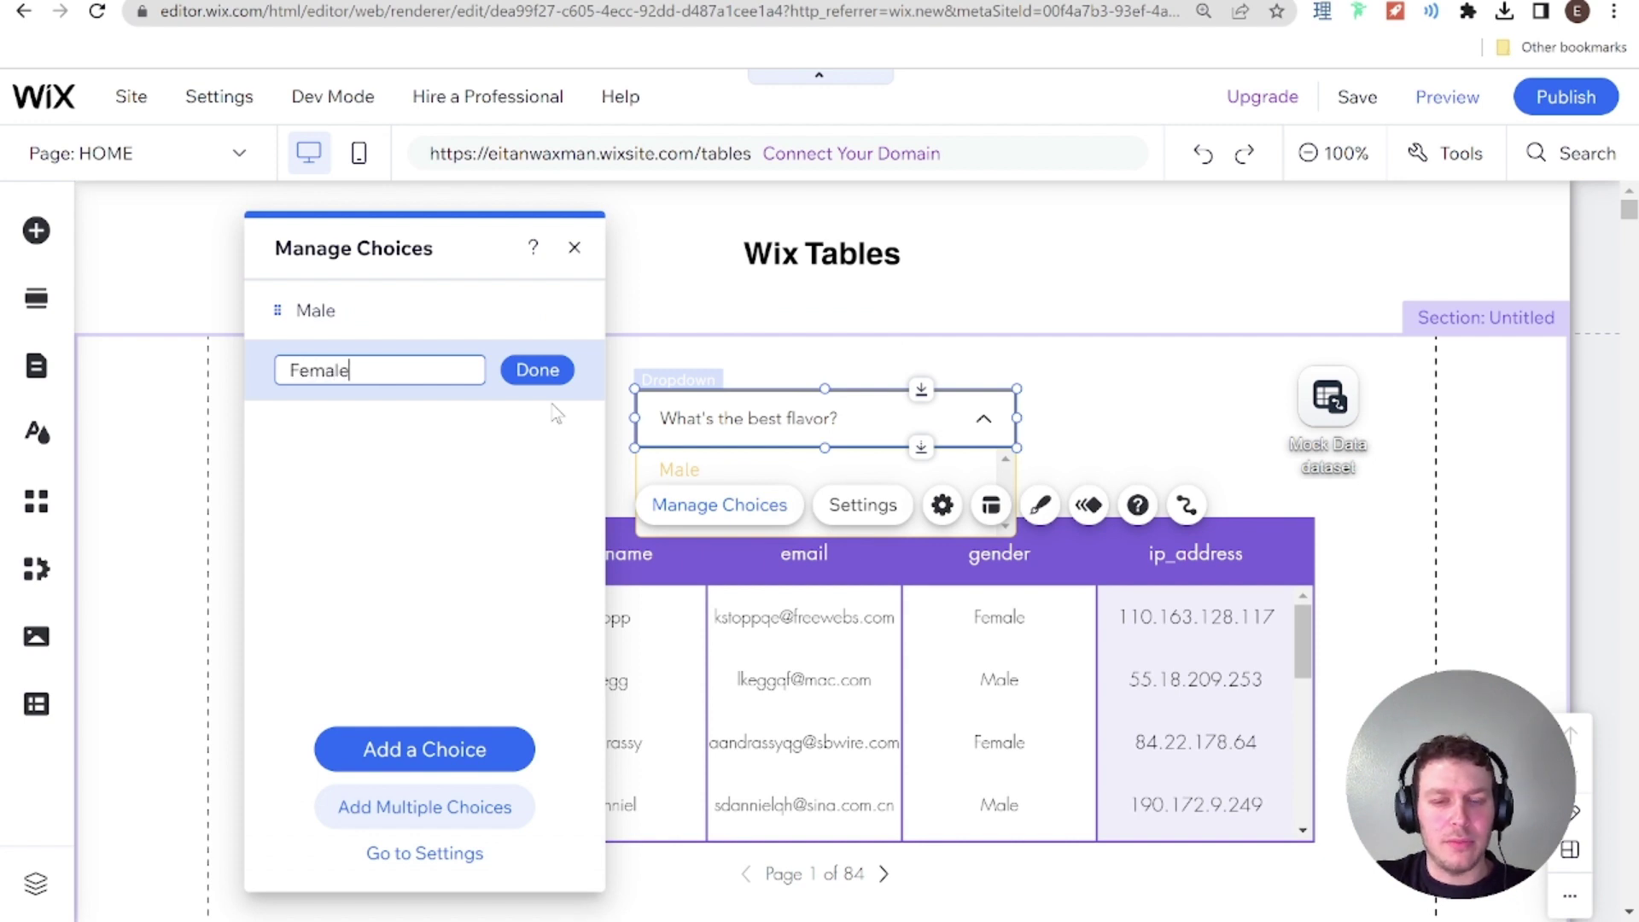
{"action": "key", "text": "Return"}
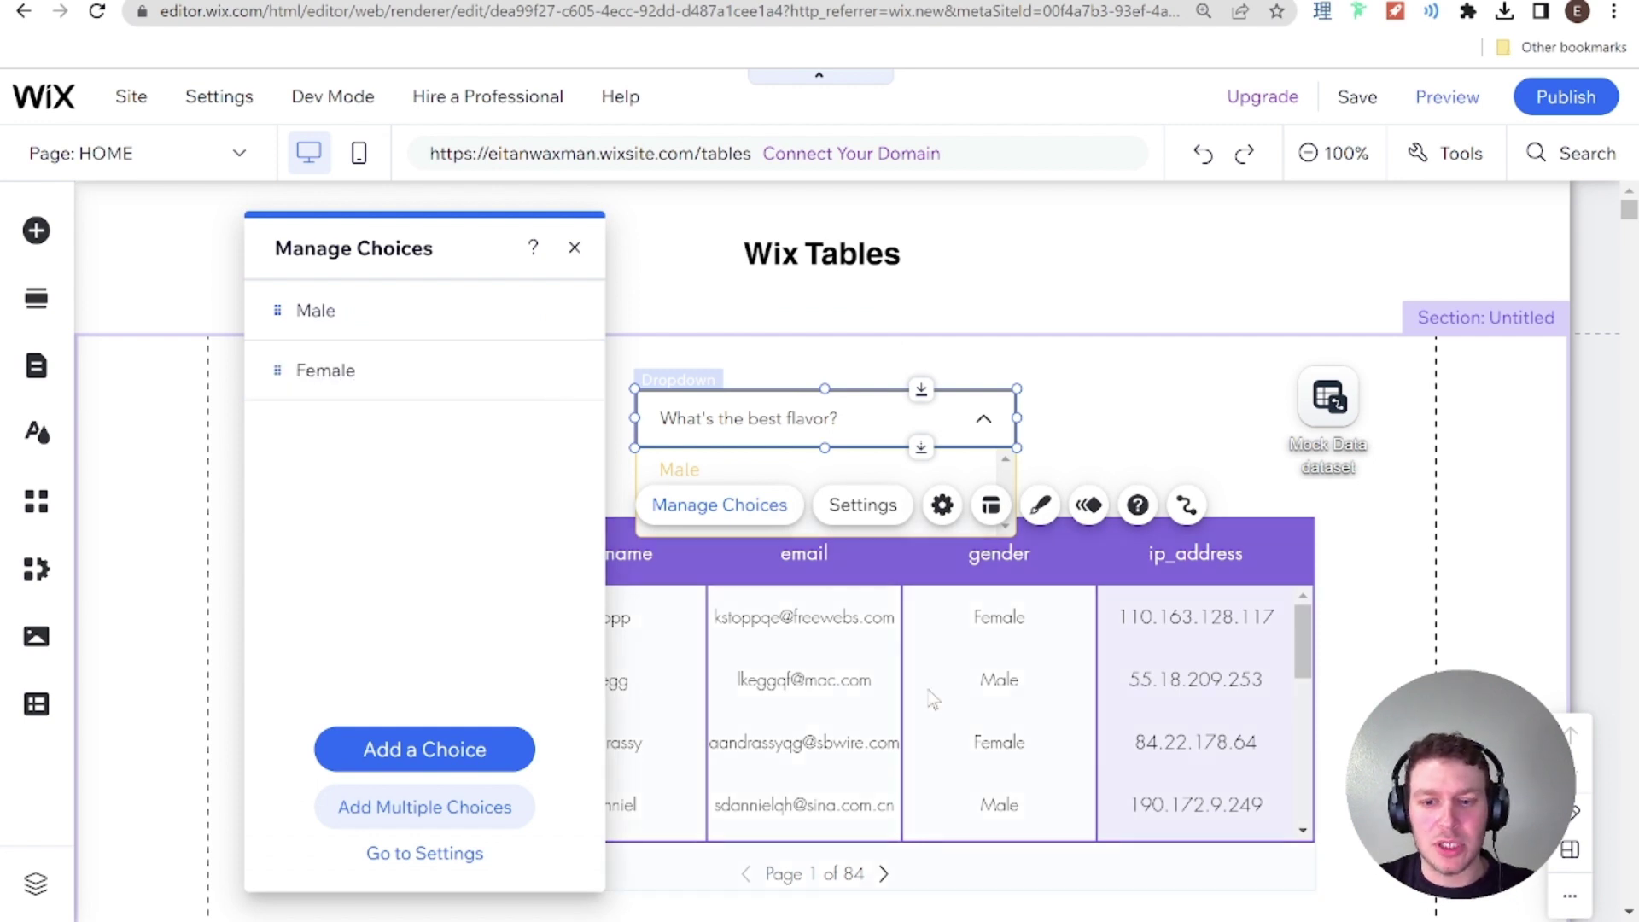
{"action": "left_click", "coordinate": [574, 249]}
Step: Give the dropdown's option list a dark grey border in Customize Design
{"action": "double_click", "coordinate": [827, 408]}
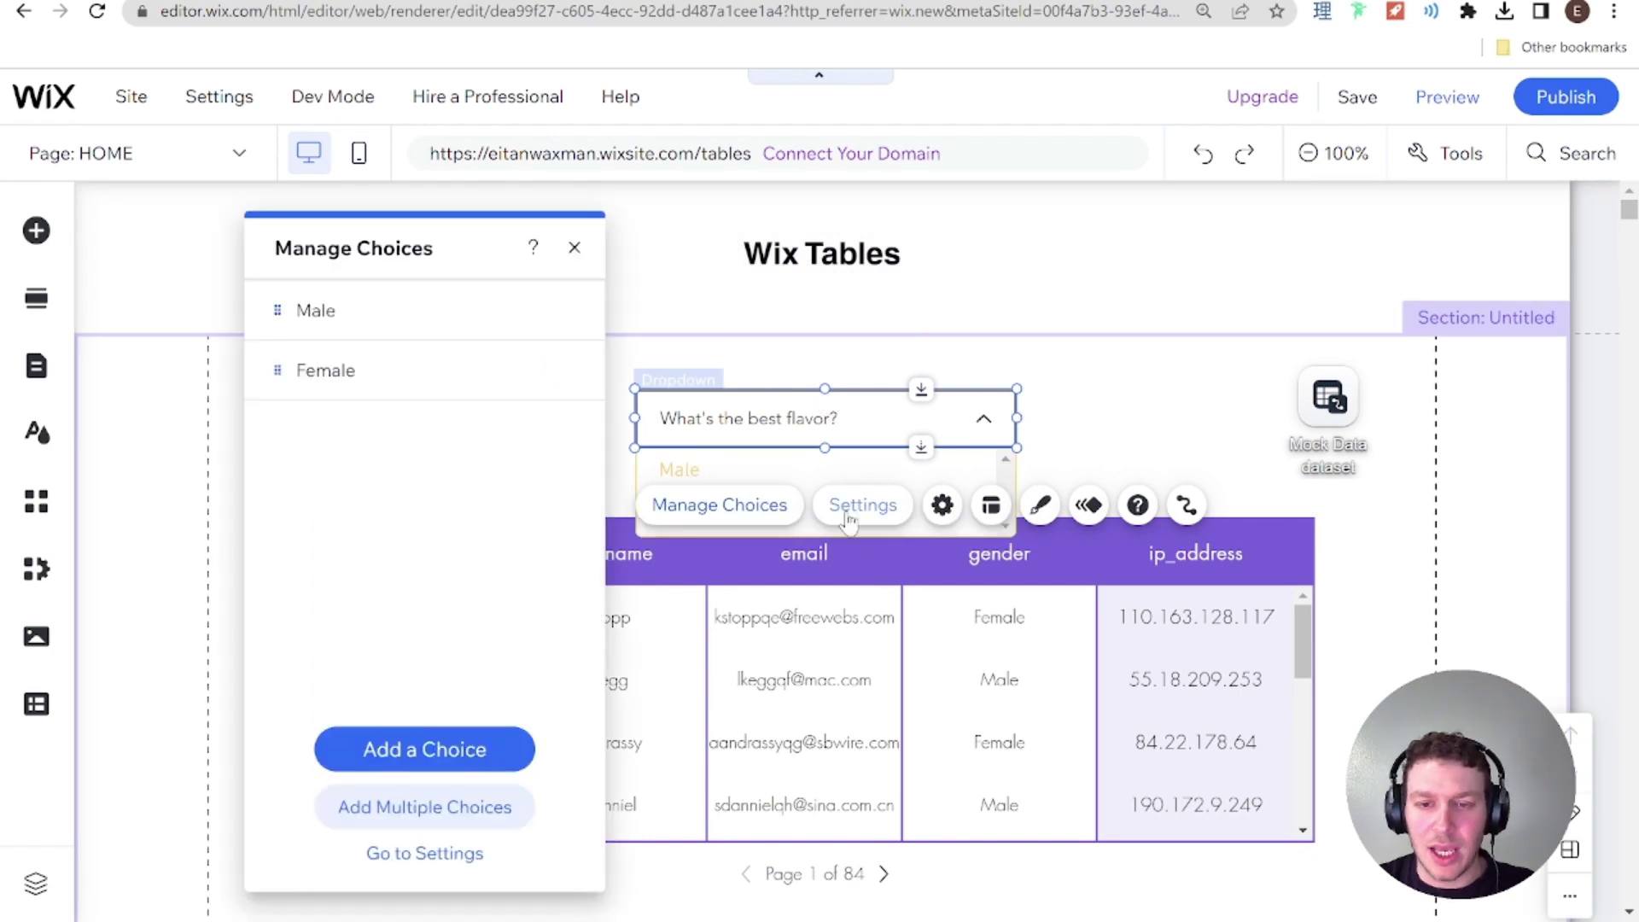
{"action": "left_click", "coordinate": [1040, 505]}
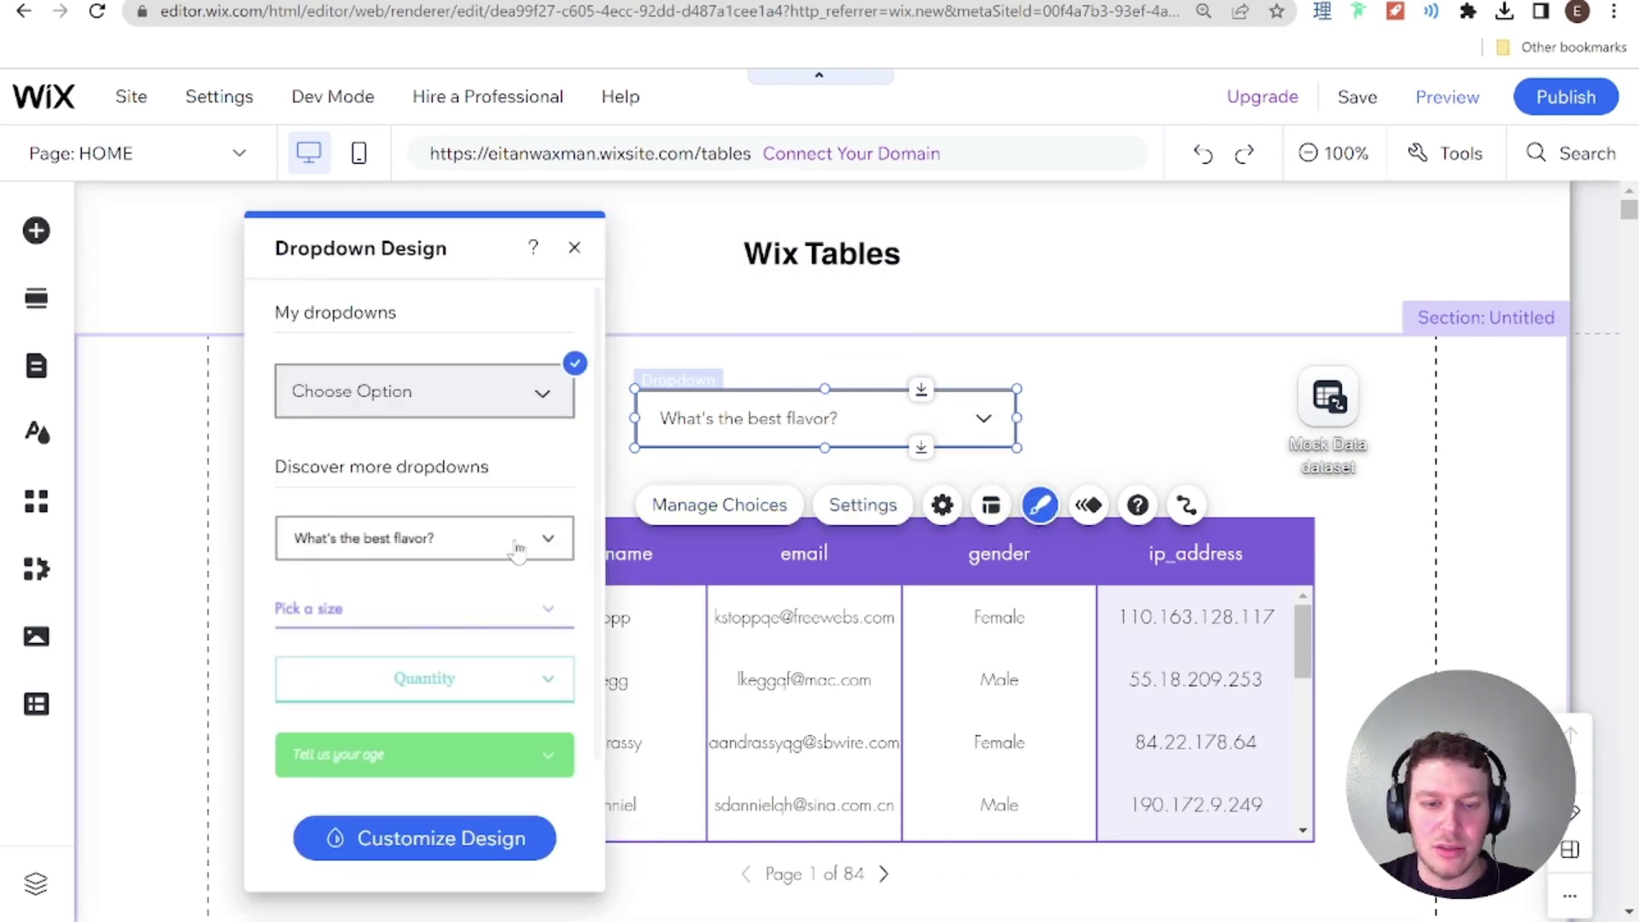
{"action": "left_click", "coordinate": [469, 837]}
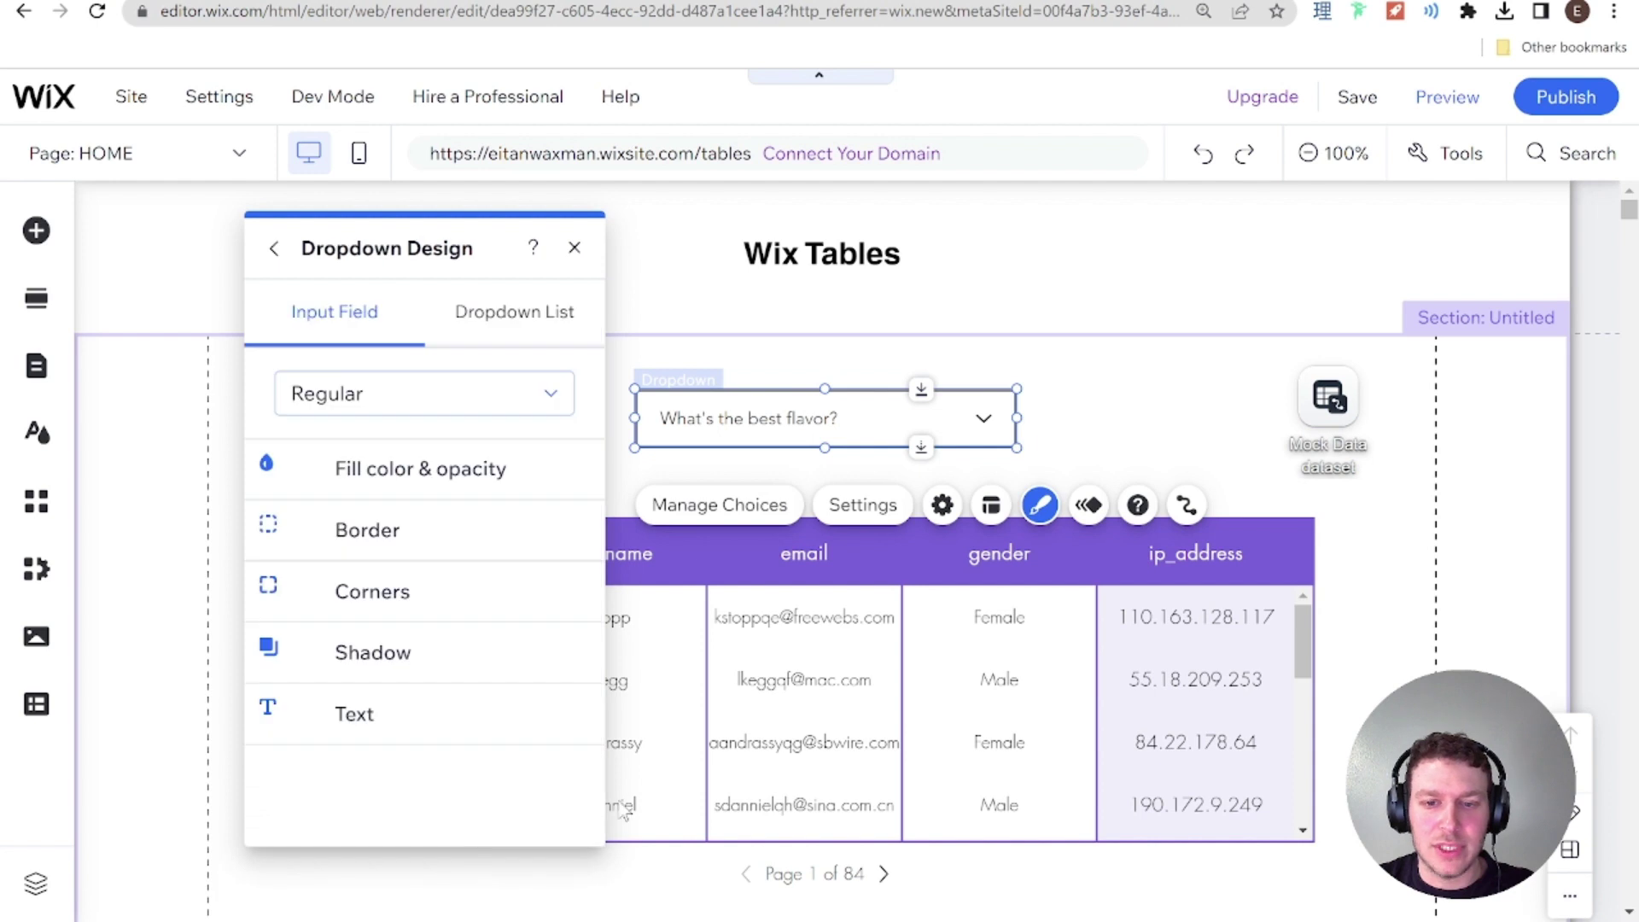
{"action": "left_click", "coordinate": [409, 493]}
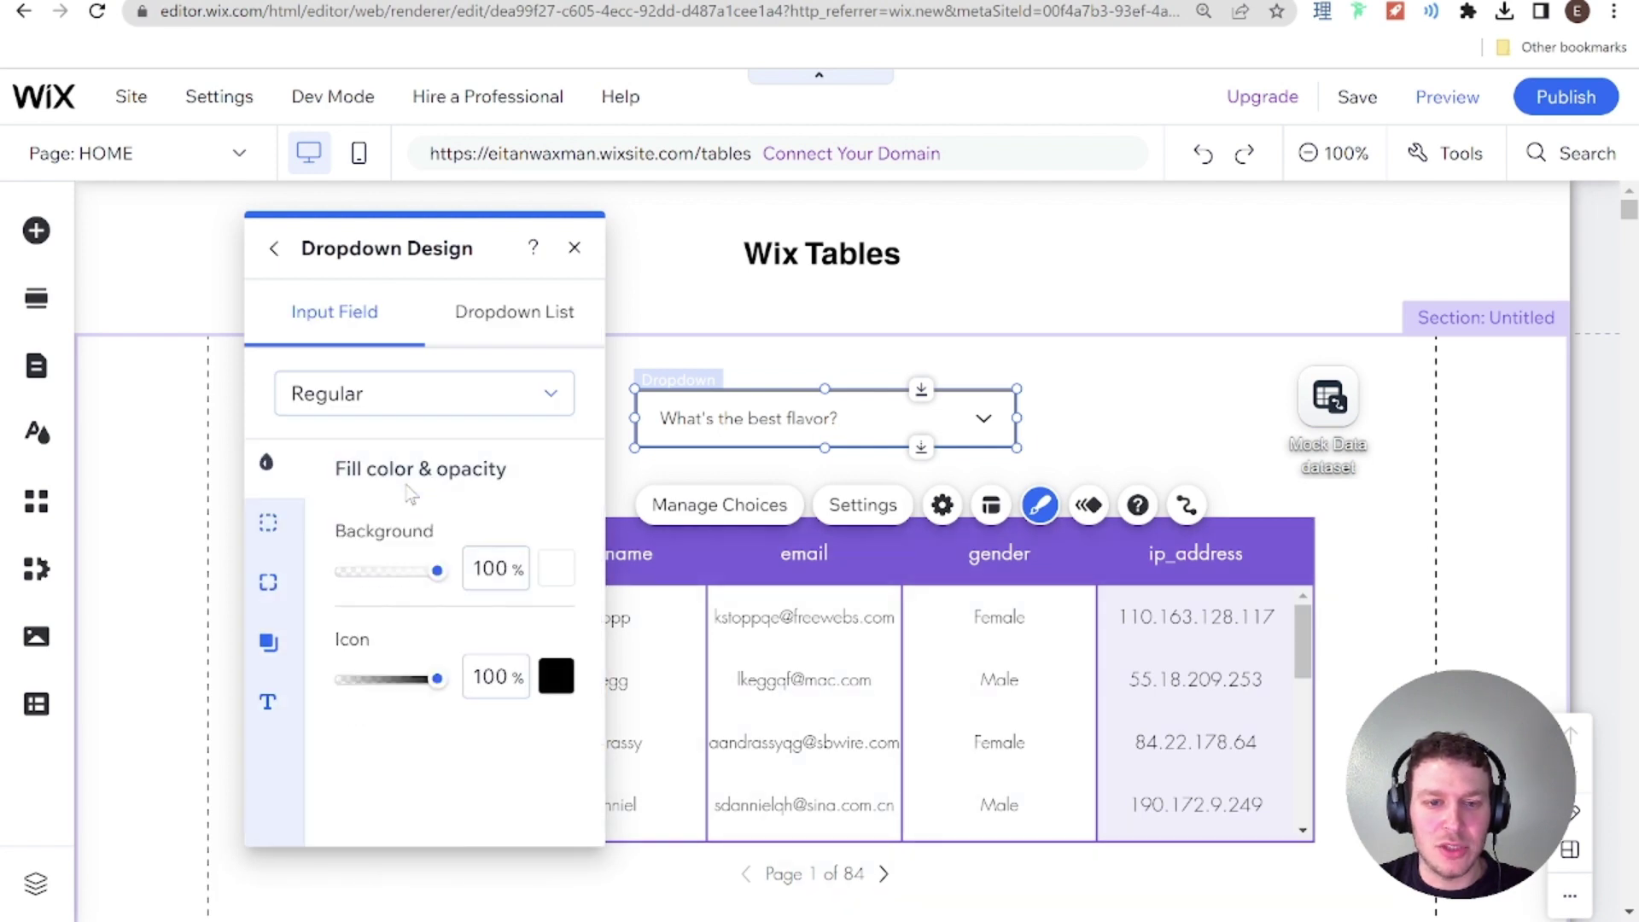
{"action": "left_click", "coordinate": [455, 331]}
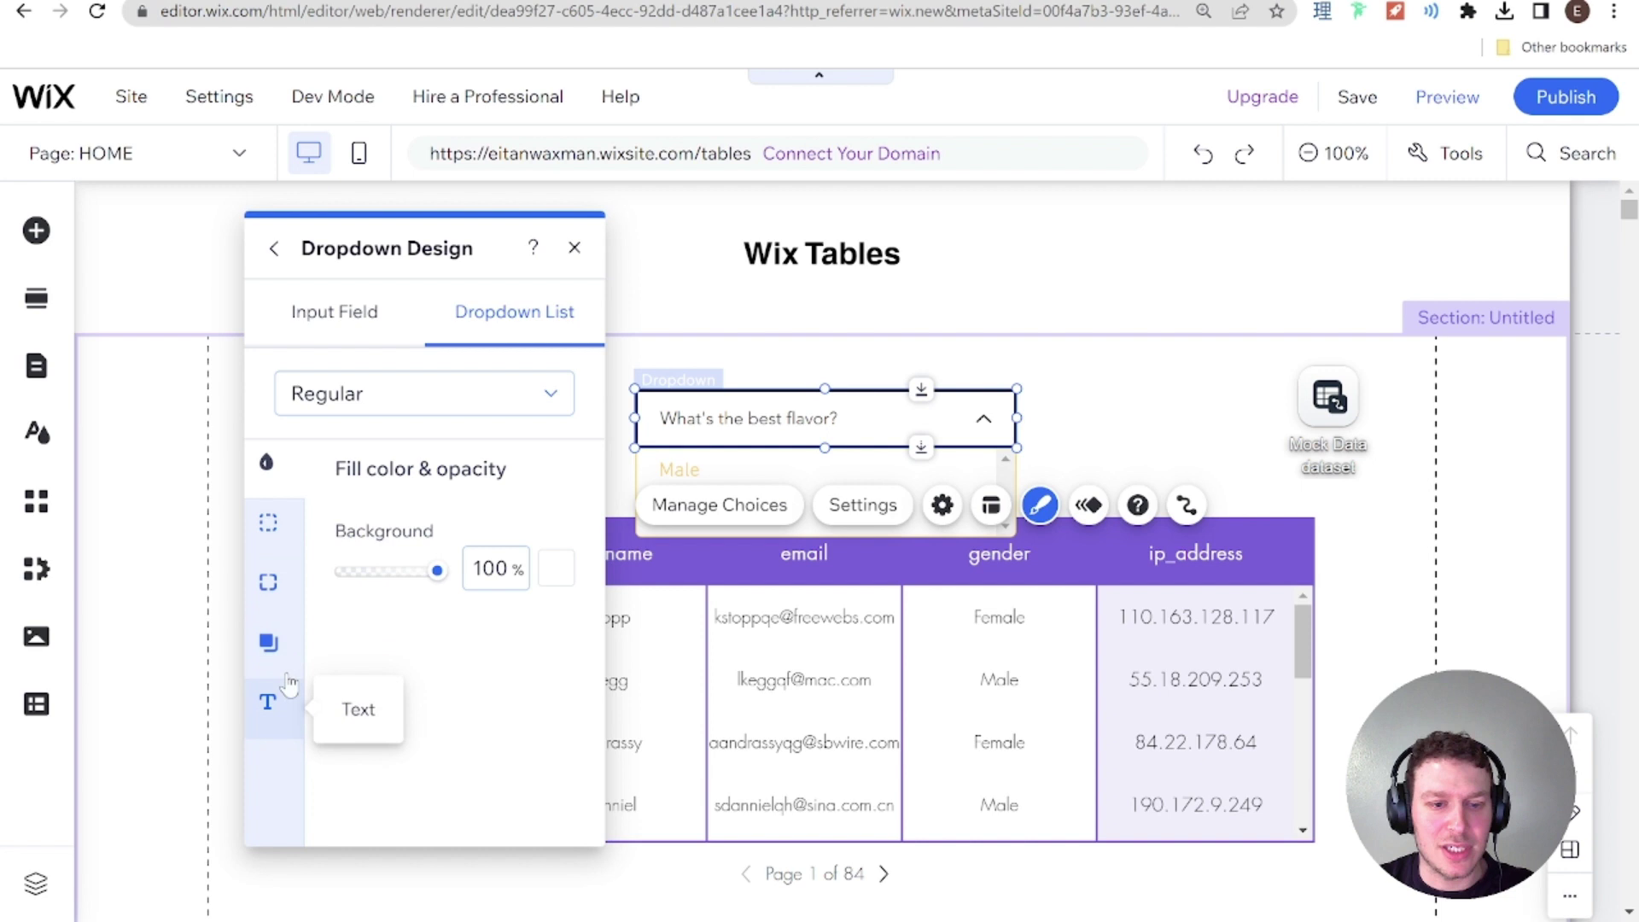
{"action": "left_click", "coordinate": [268, 522]}
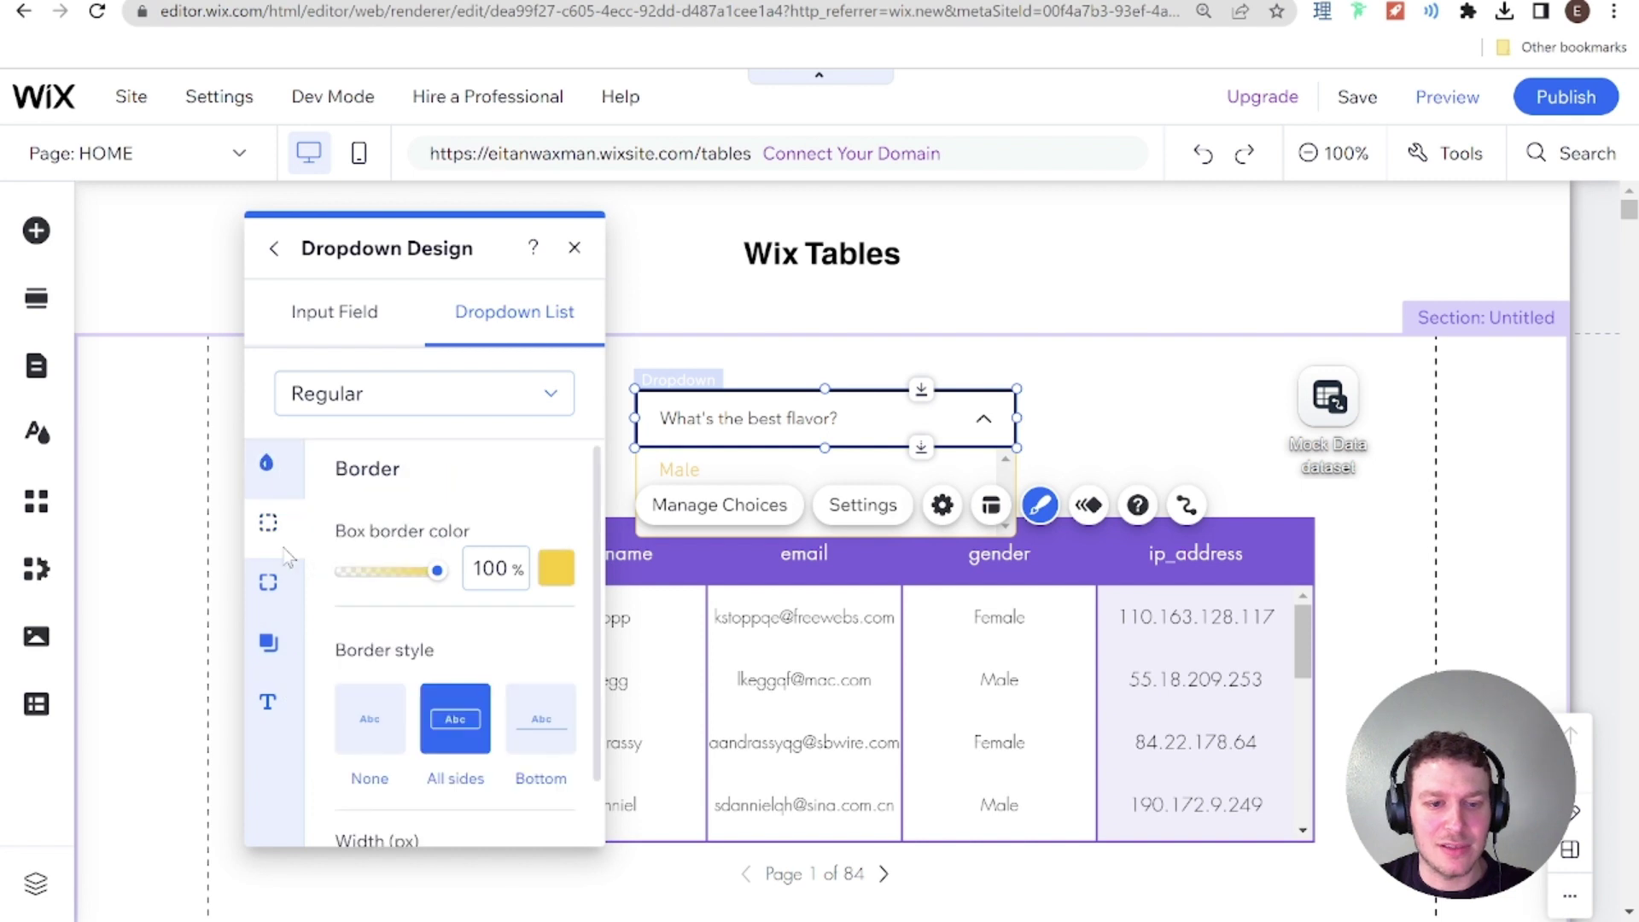
{"action": "left_click", "coordinate": [554, 569]}
{"action": "left_click", "coordinate": [745, 588]}
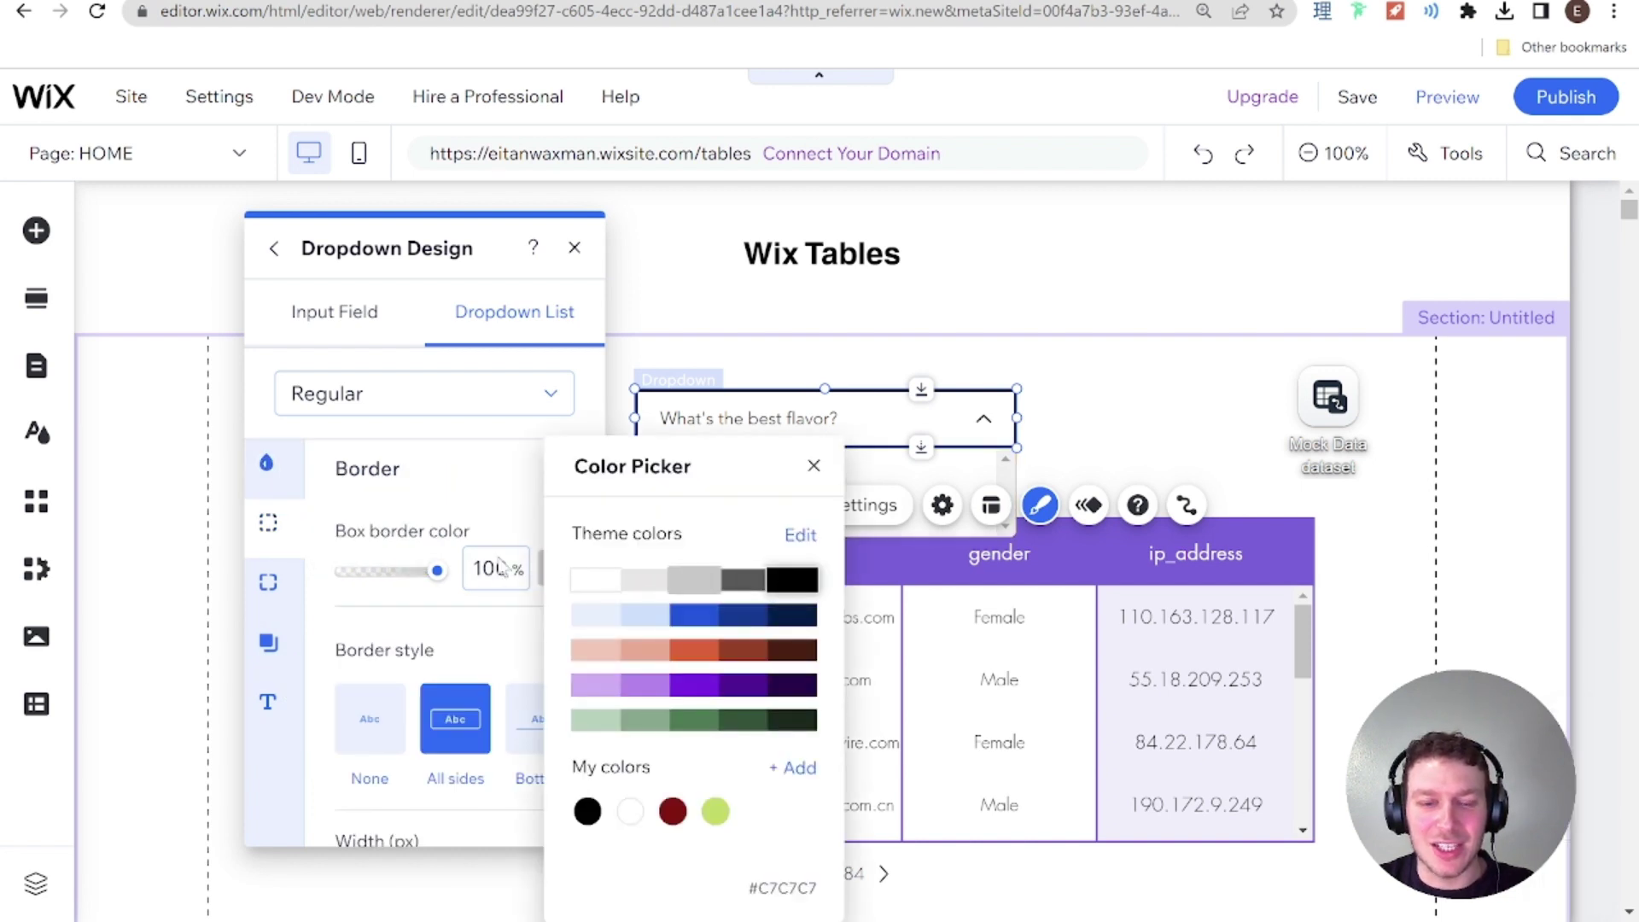
Step: Make the dropdown option list text black (#000000)
{"action": "left_click", "coordinate": [269, 711]}
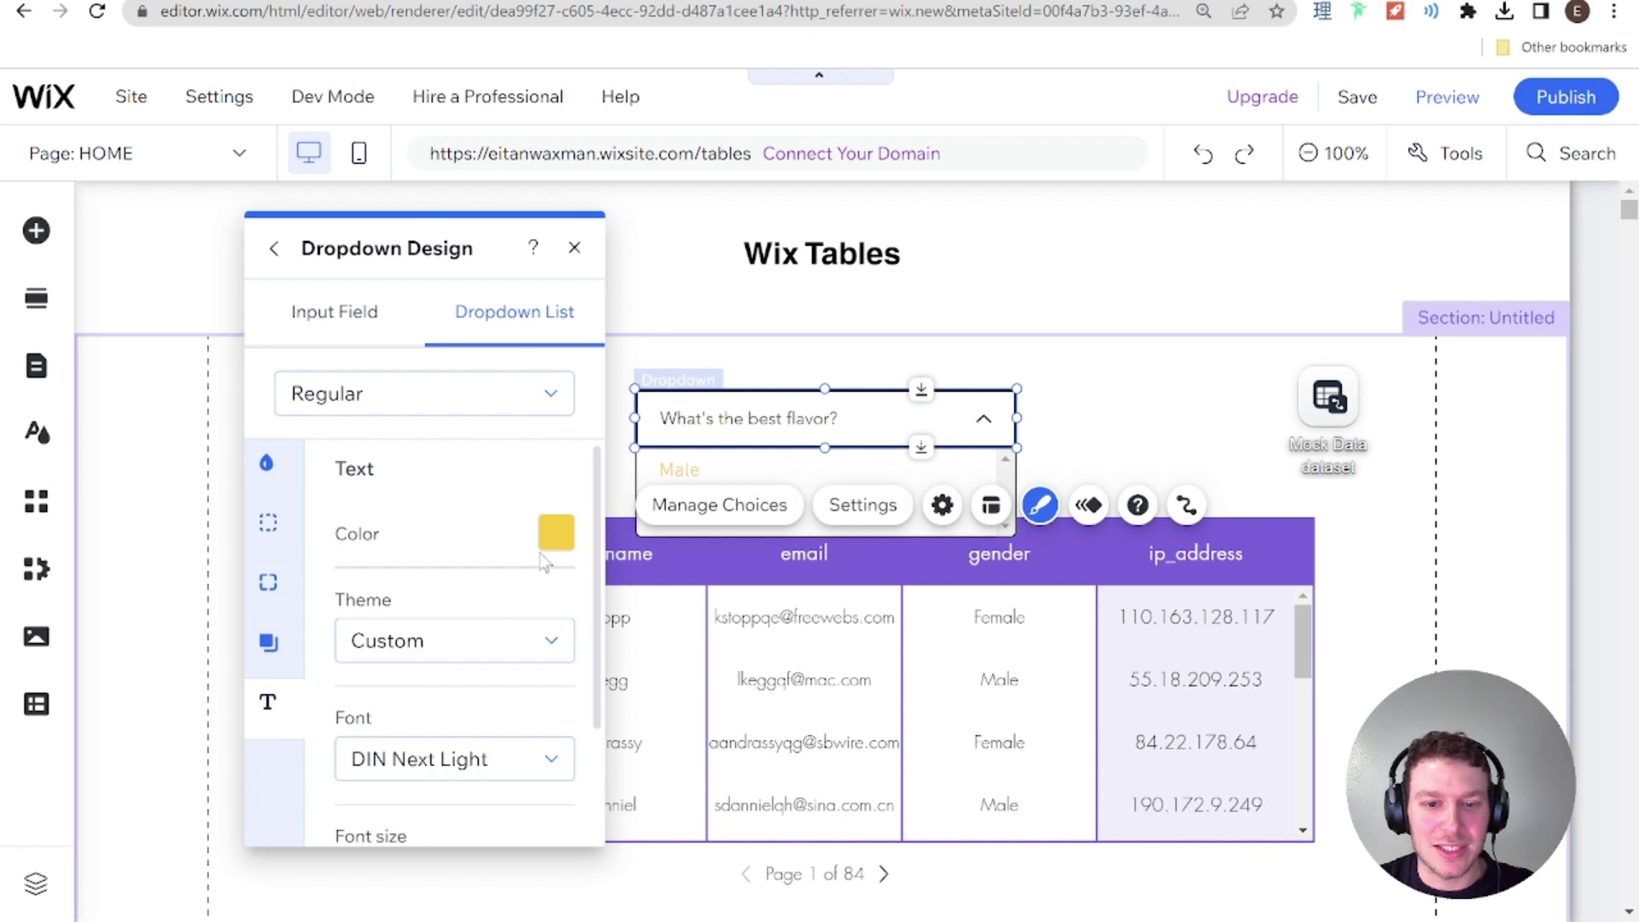
{"action": "left_click", "coordinate": [556, 532]}
{"action": "left_click", "coordinate": [478, 444]}
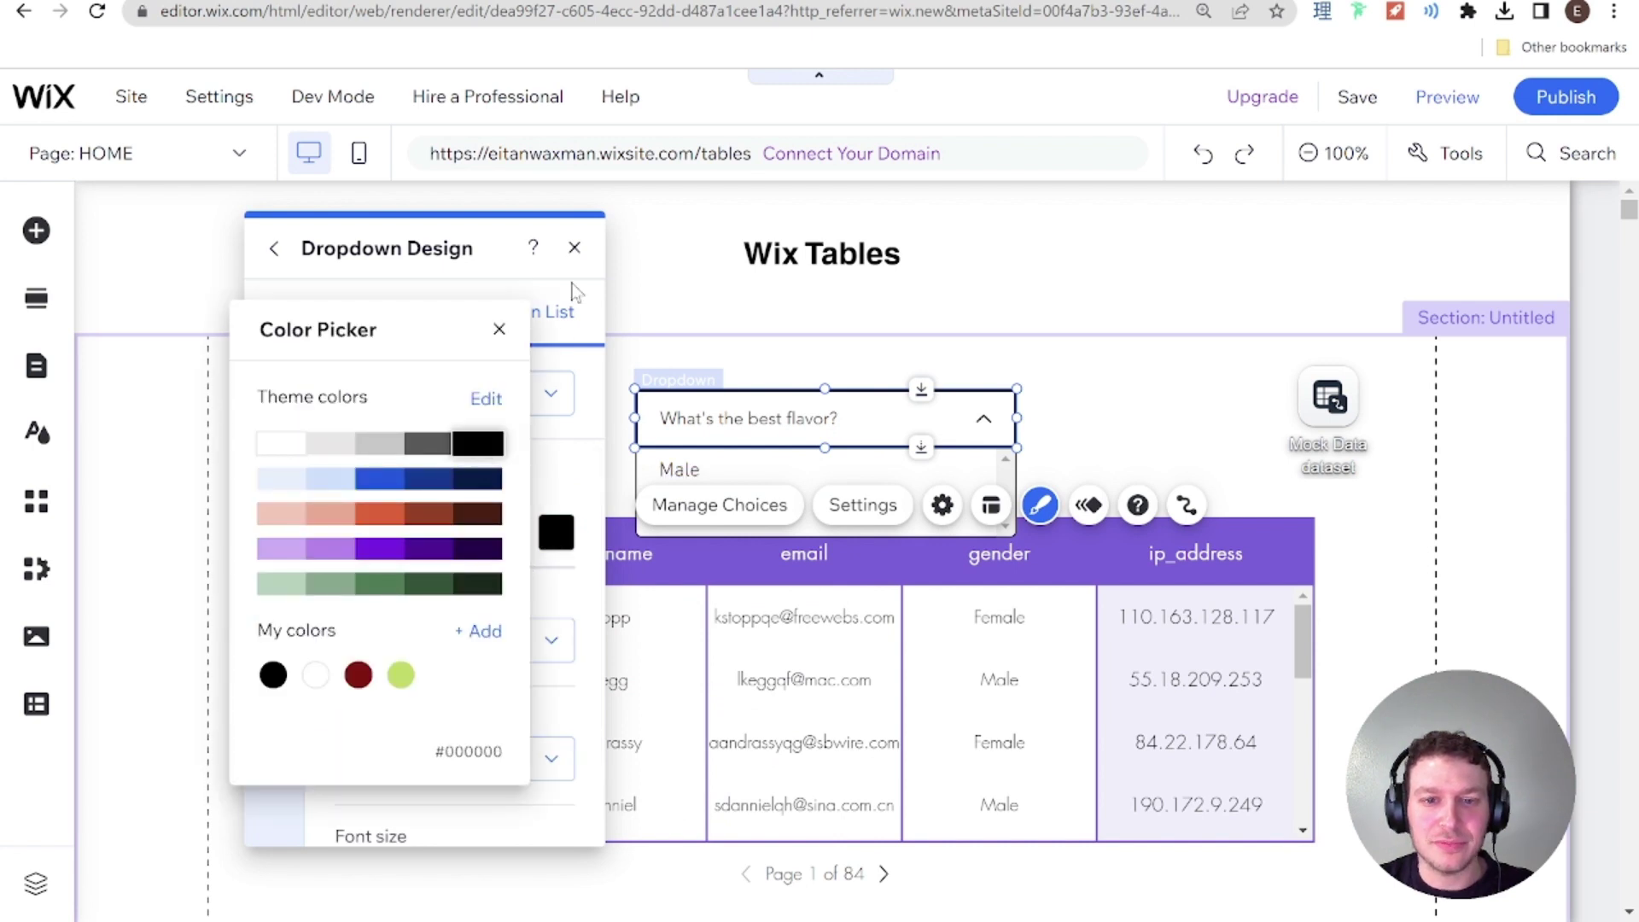
{"action": "left_click", "coordinate": [574, 249]}
{"action": "left_click", "coordinate": [574, 248]}
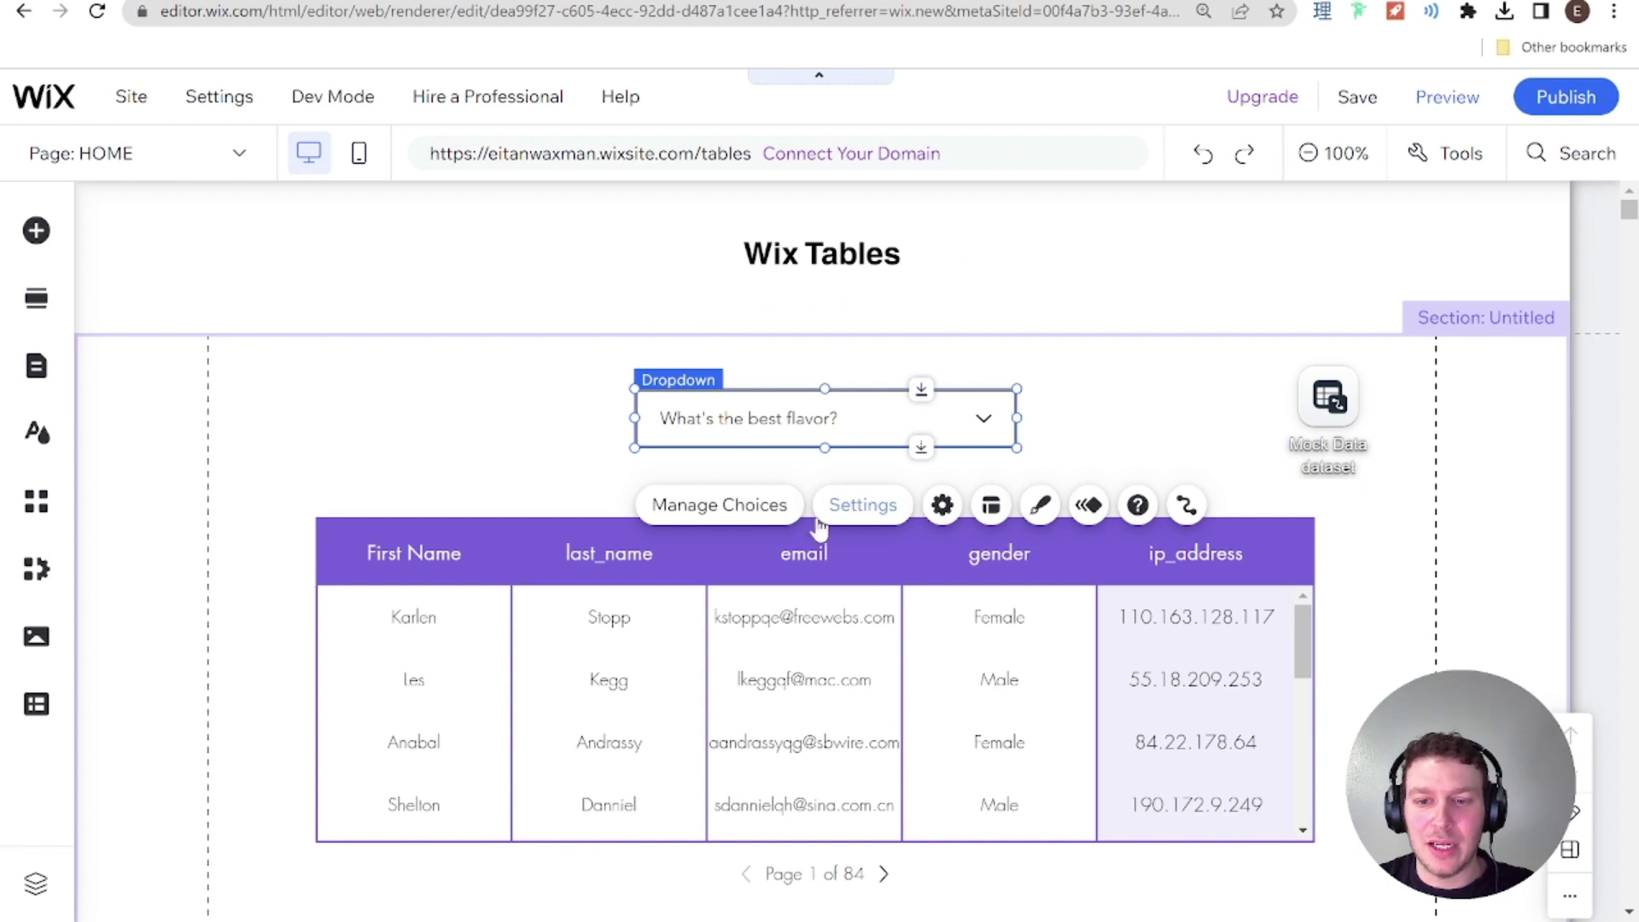
Step: Change the dropdown's placeholder text to 'Choose a gender' in its settings
{"action": "left_click", "coordinate": [863, 505]}
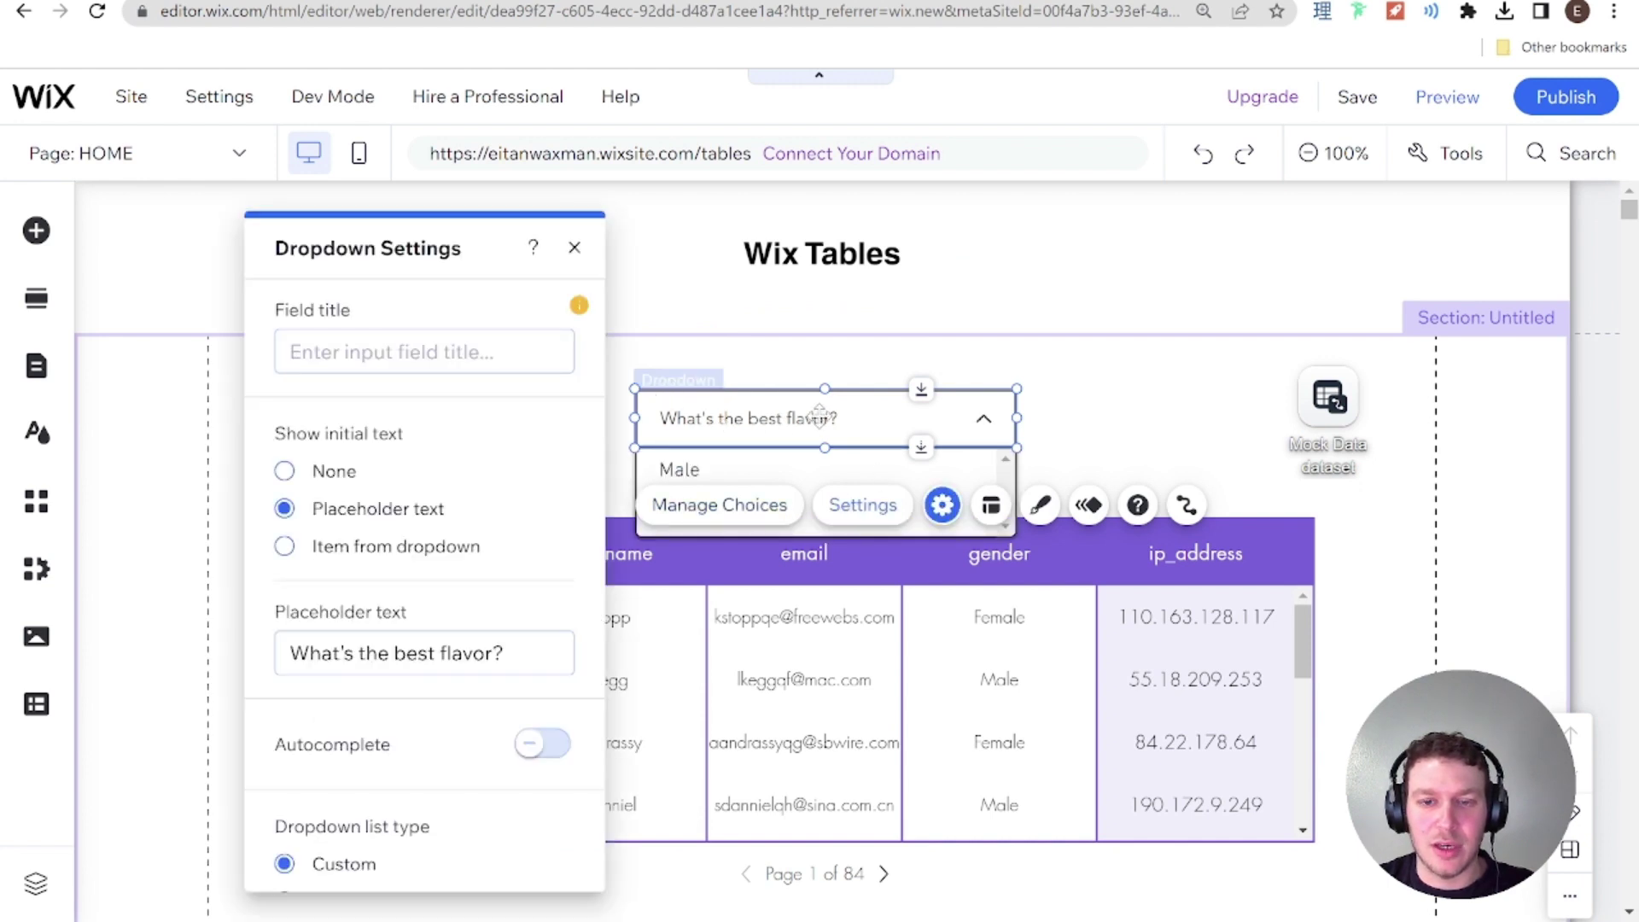
{"action": "triple_click", "coordinate": [445, 658]}
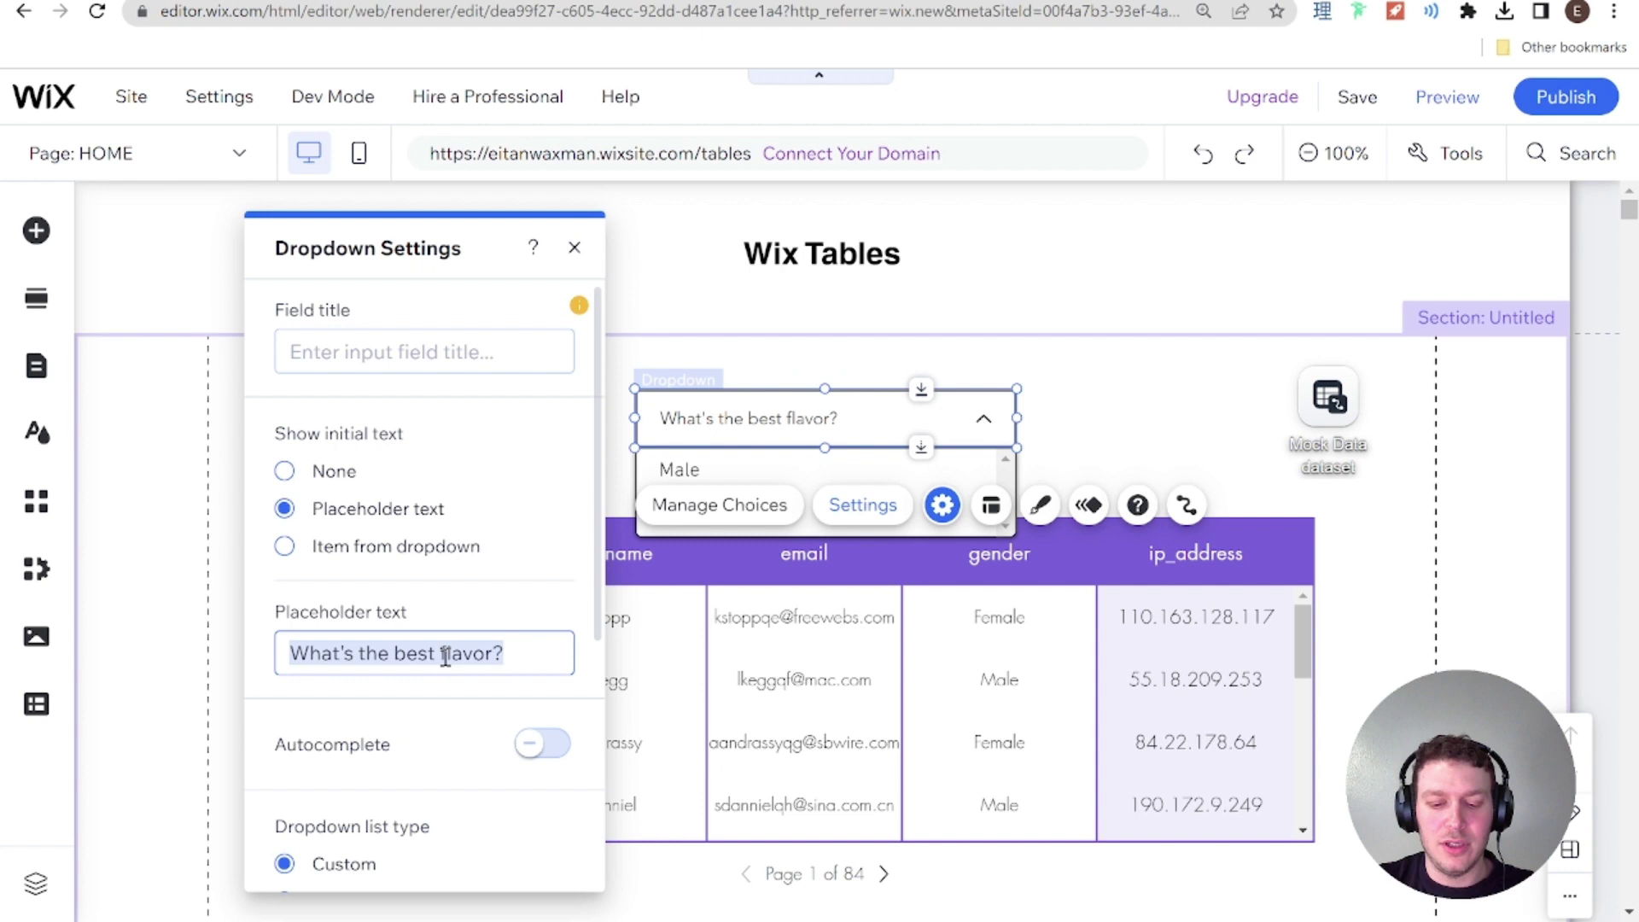
{"action": "type", "text": "Choose a "}
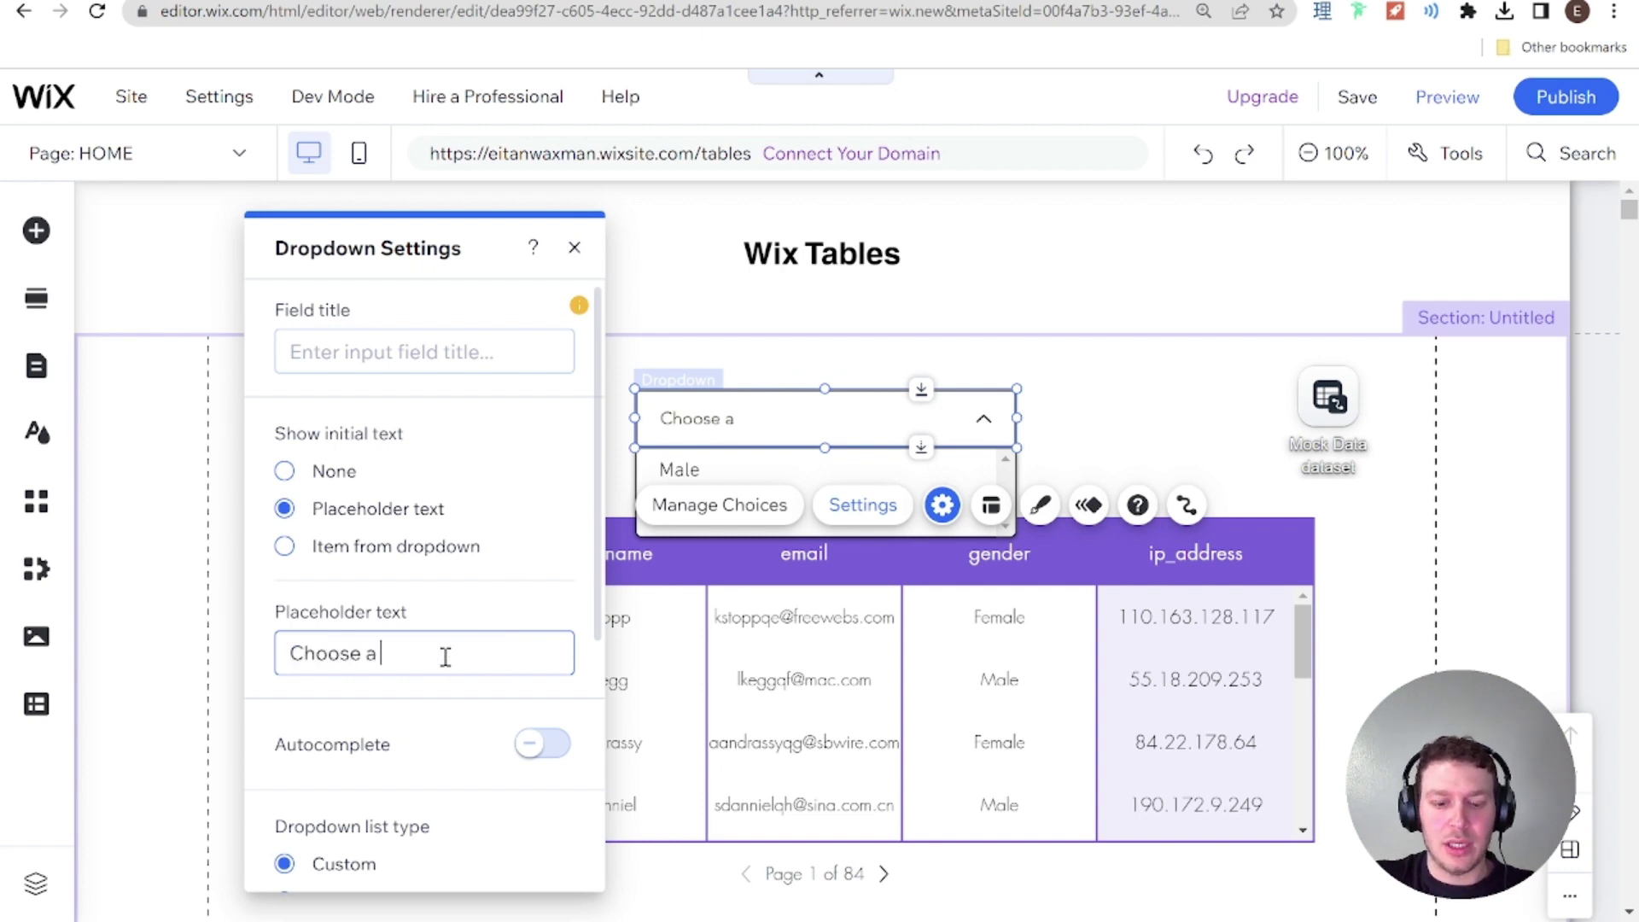
{"action": "type", "text": "gender"}
{"action": "key", "text": "Return"}
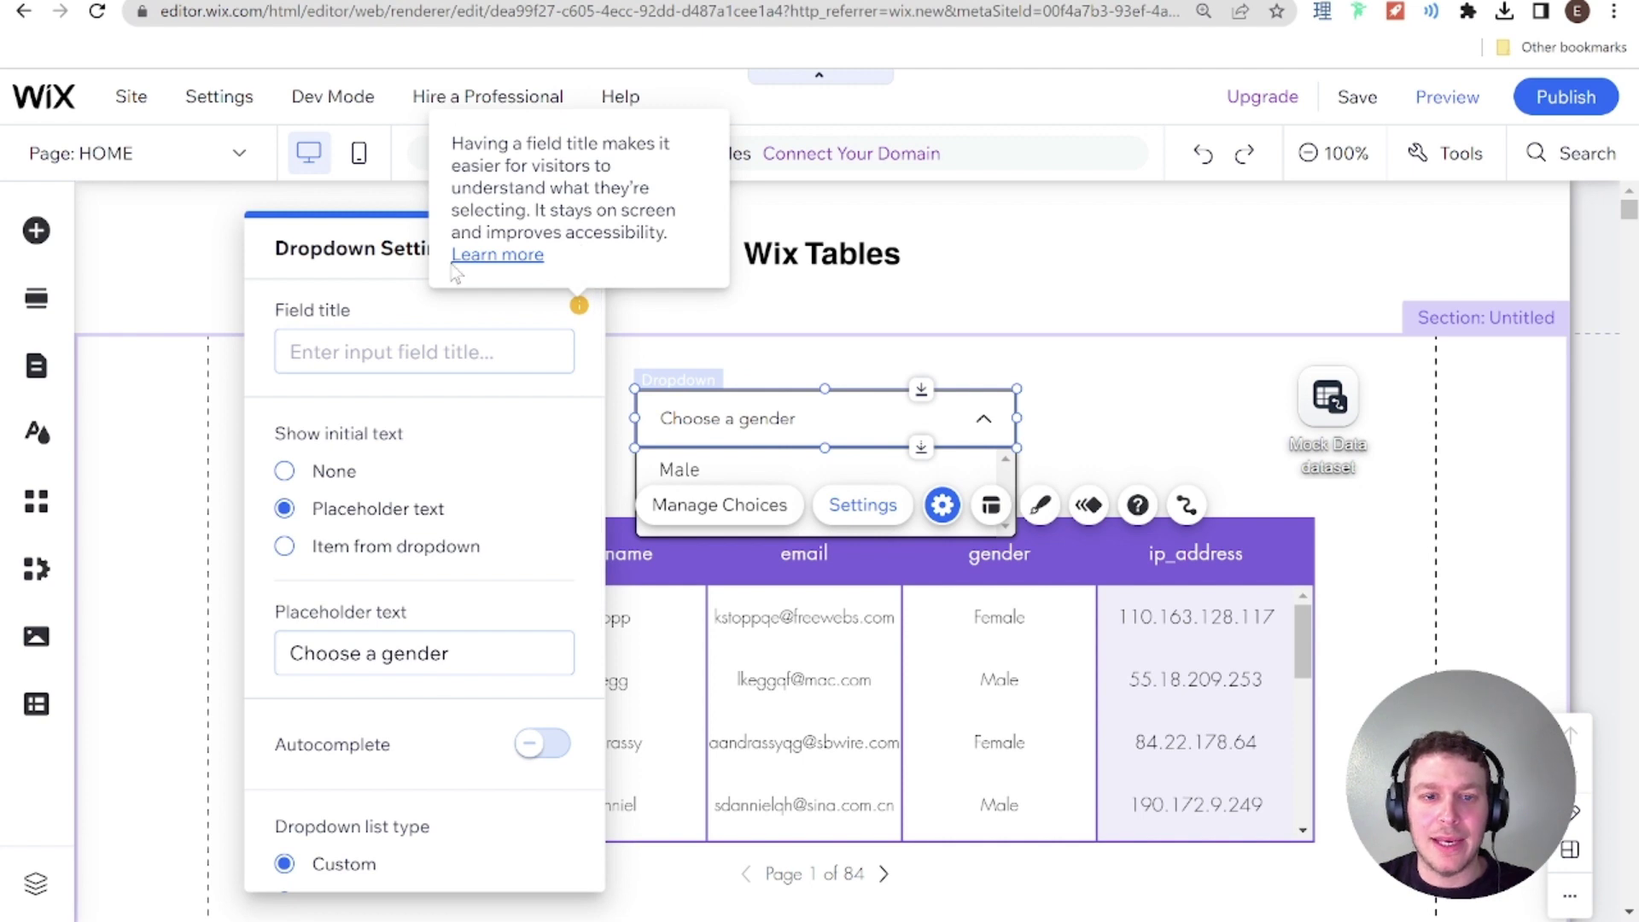
{"action": "left_click_drag", "start_coordinate": [338, 275], "coordinate": [294, 313]}
{"action": "left_click", "coordinate": [527, 285]}
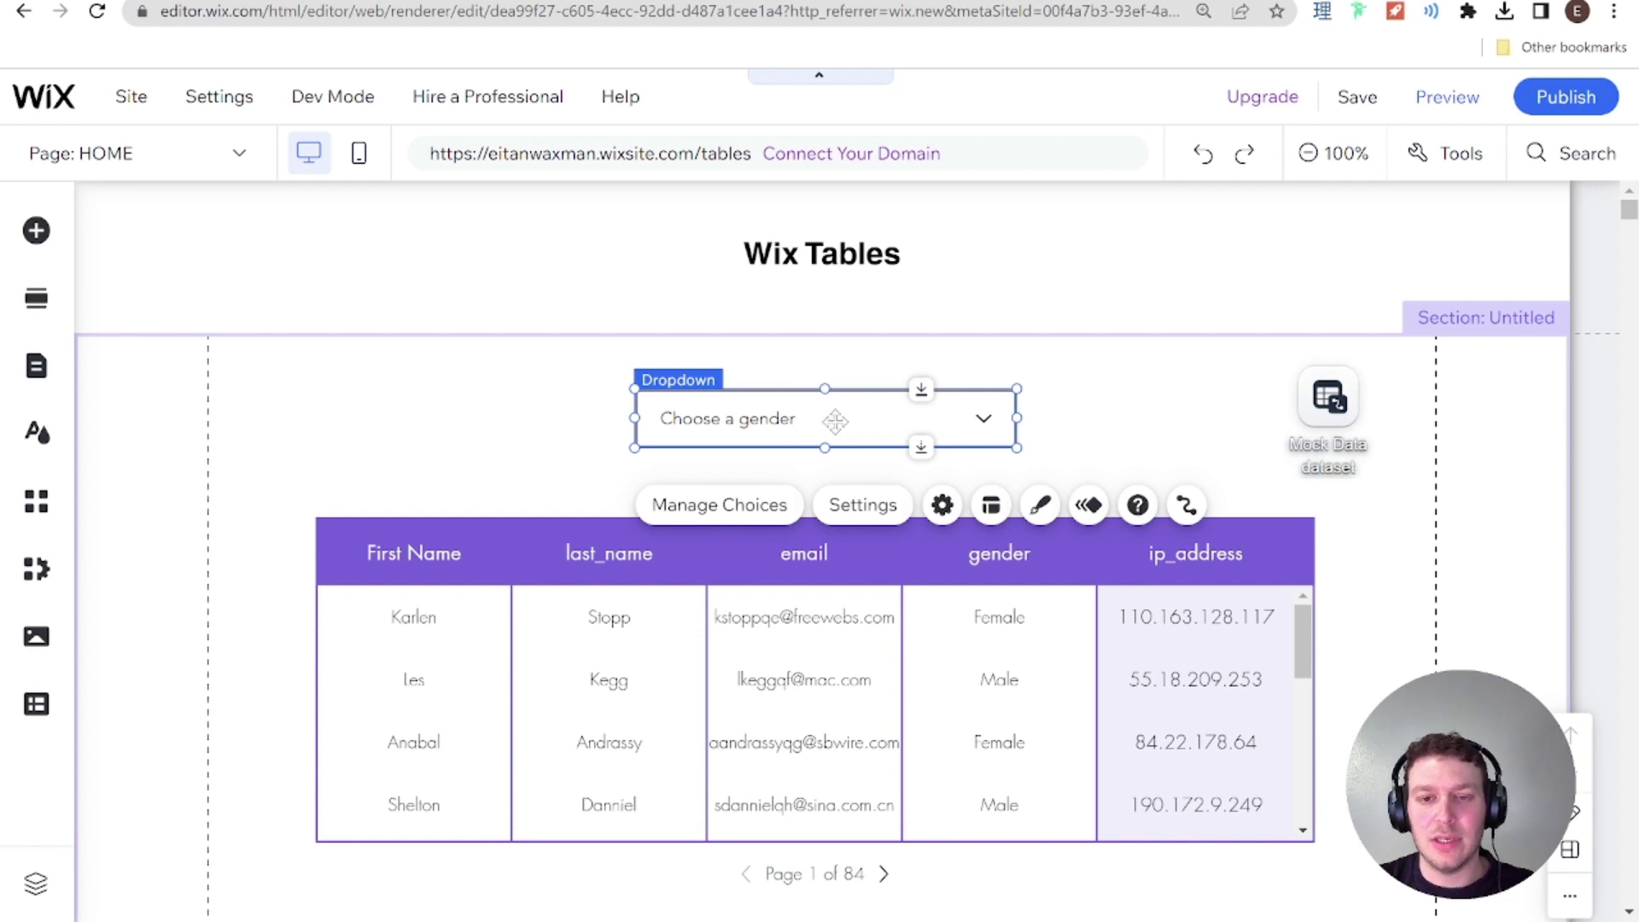
Step: Add a Mock Data filter on the gender field, taking its value from the dropdown
{"action": "left_click", "coordinate": [1334, 435]}
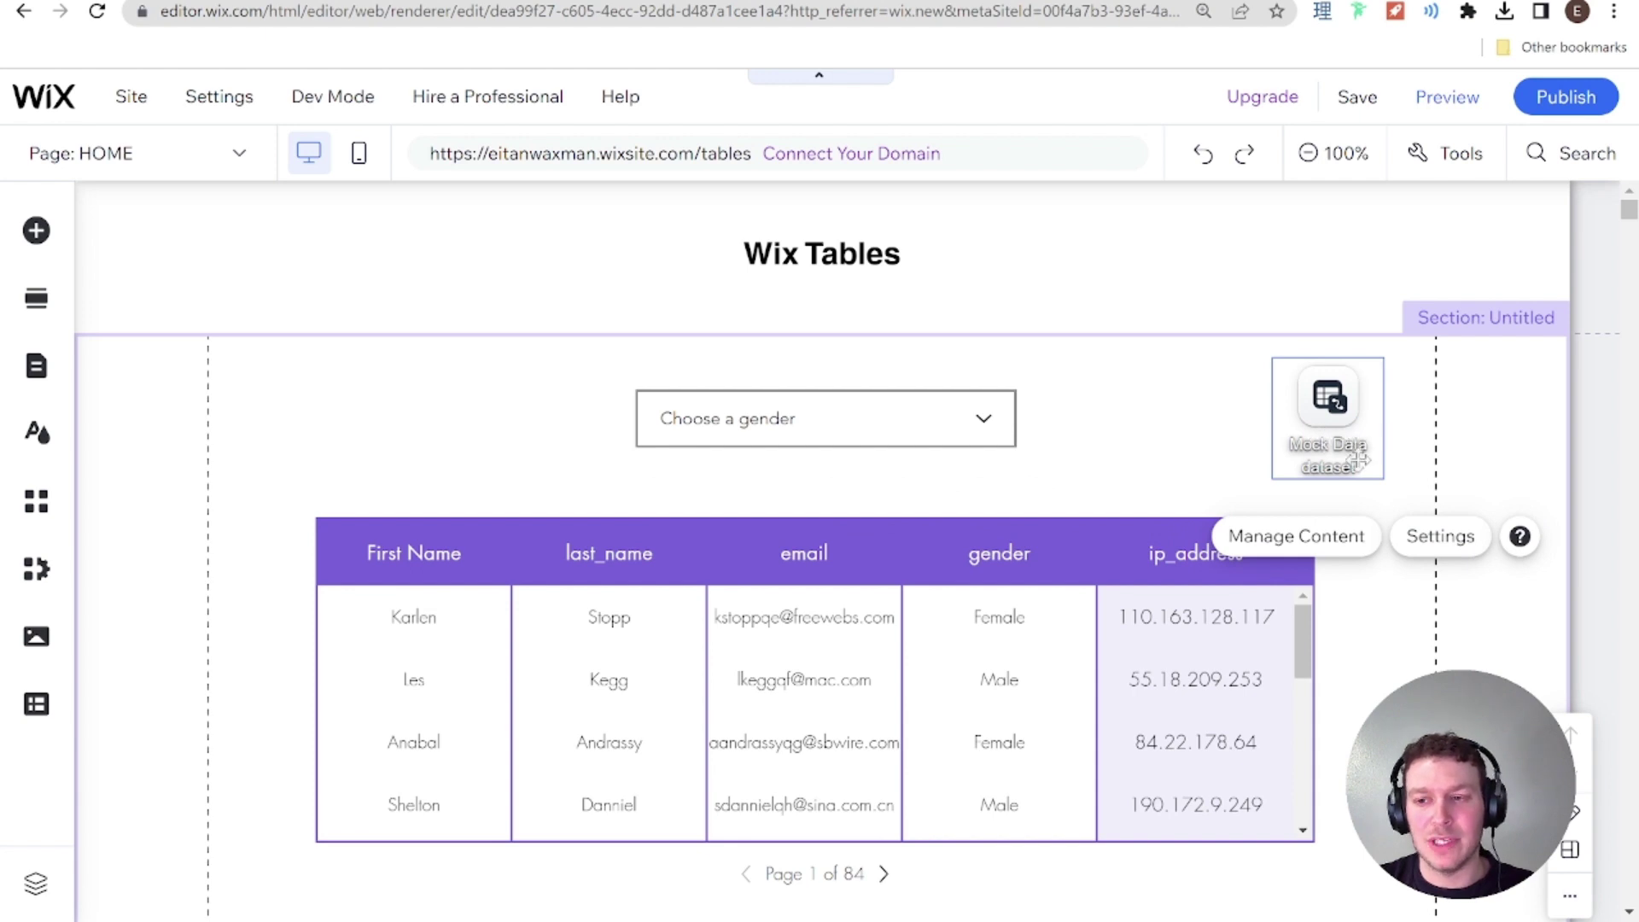
{"action": "left_click", "coordinate": [1437, 540]}
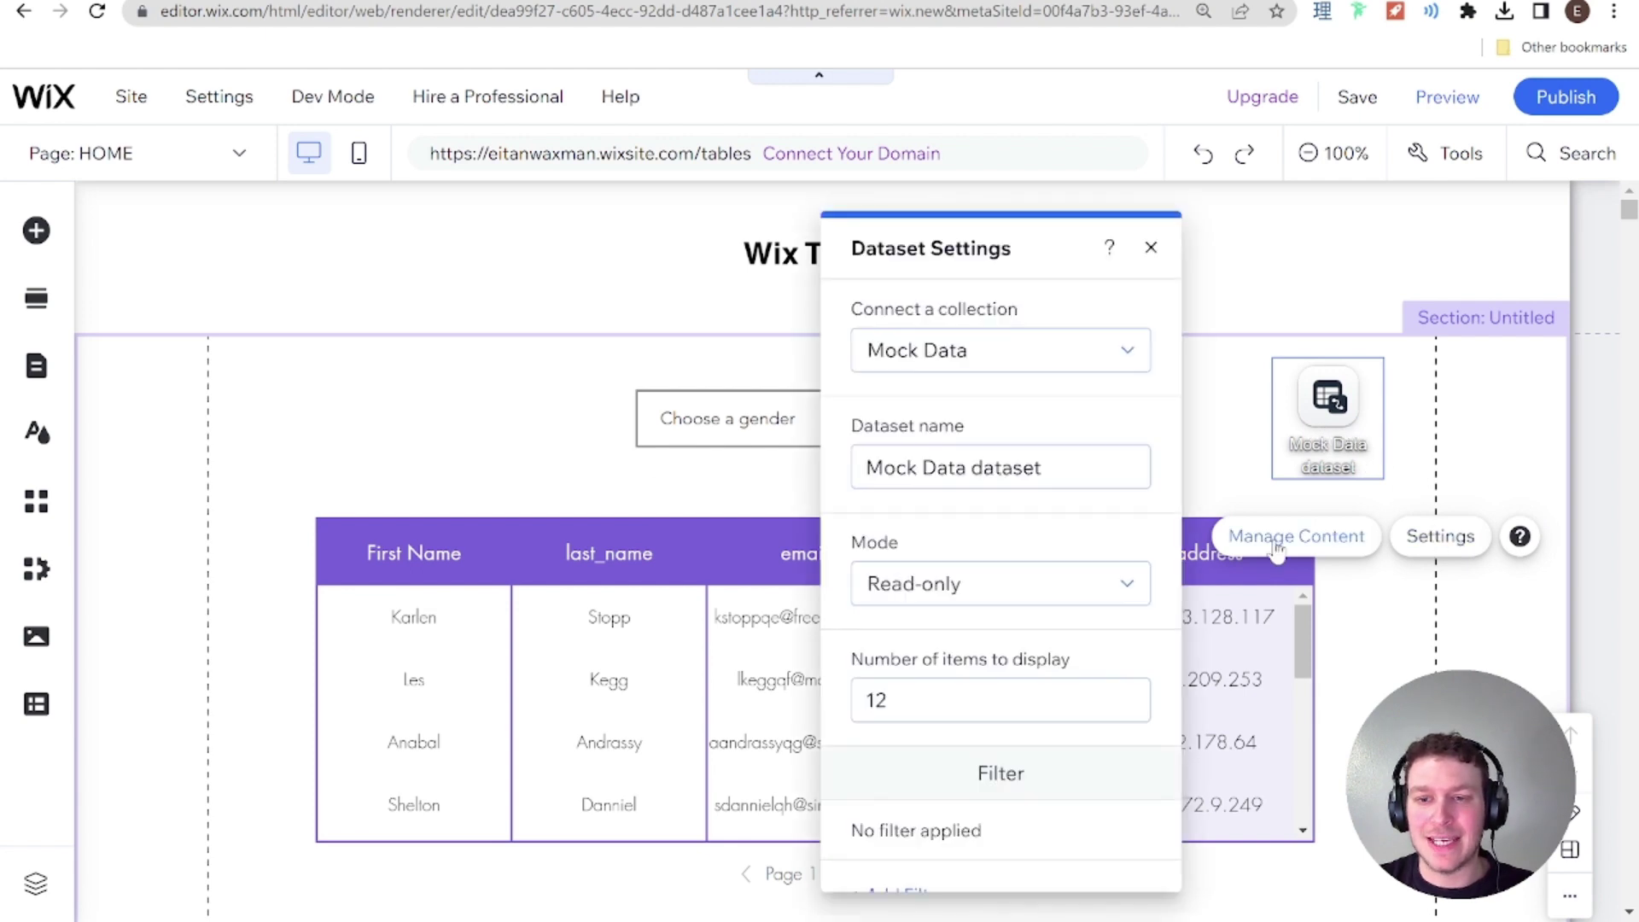
{"action": "scroll", "coordinate": [1021, 608], "scroll_direction": "down", "scroll_amount": 3}
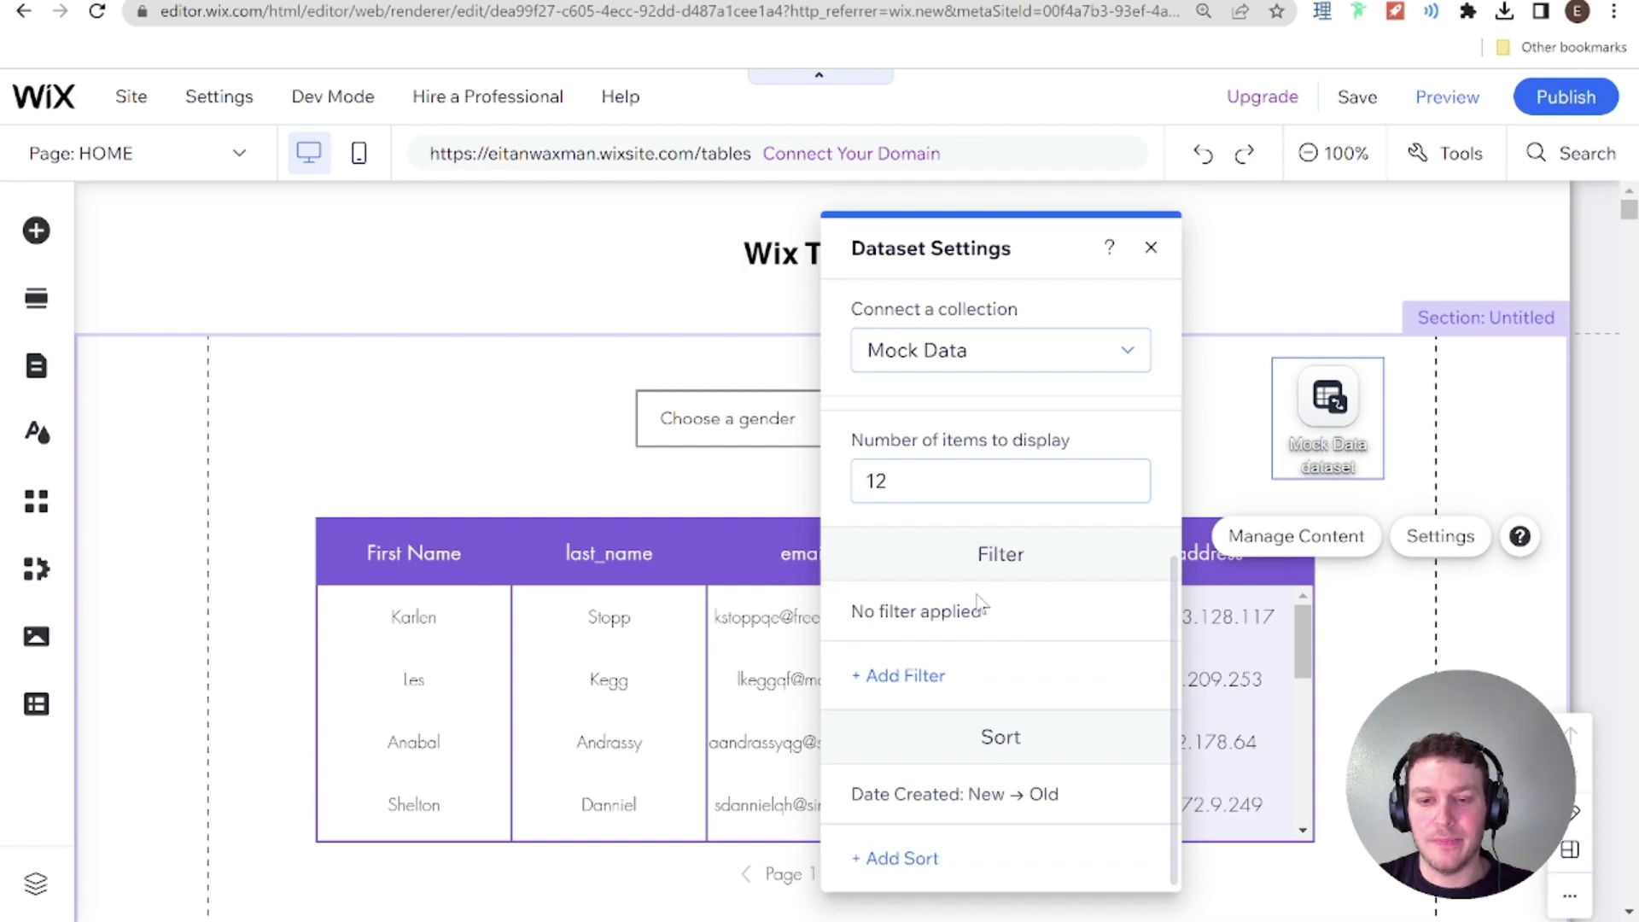
{"action": "left_click", "coordinate": [906, 676]}
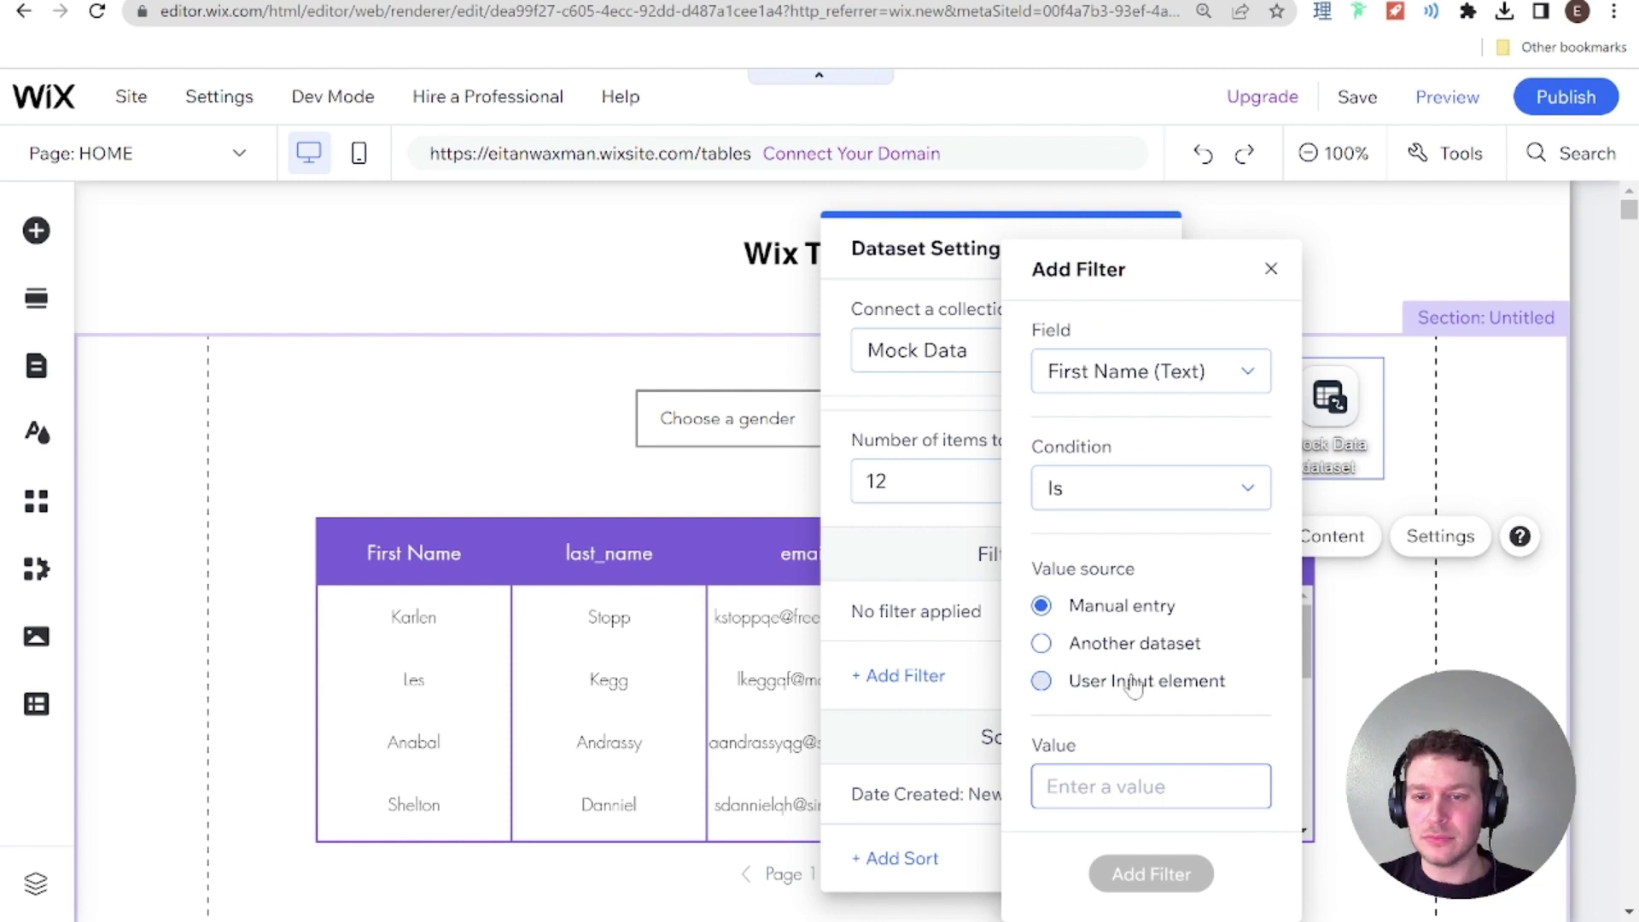
{"action": "left_click", "coordinate": [1196, 374]}
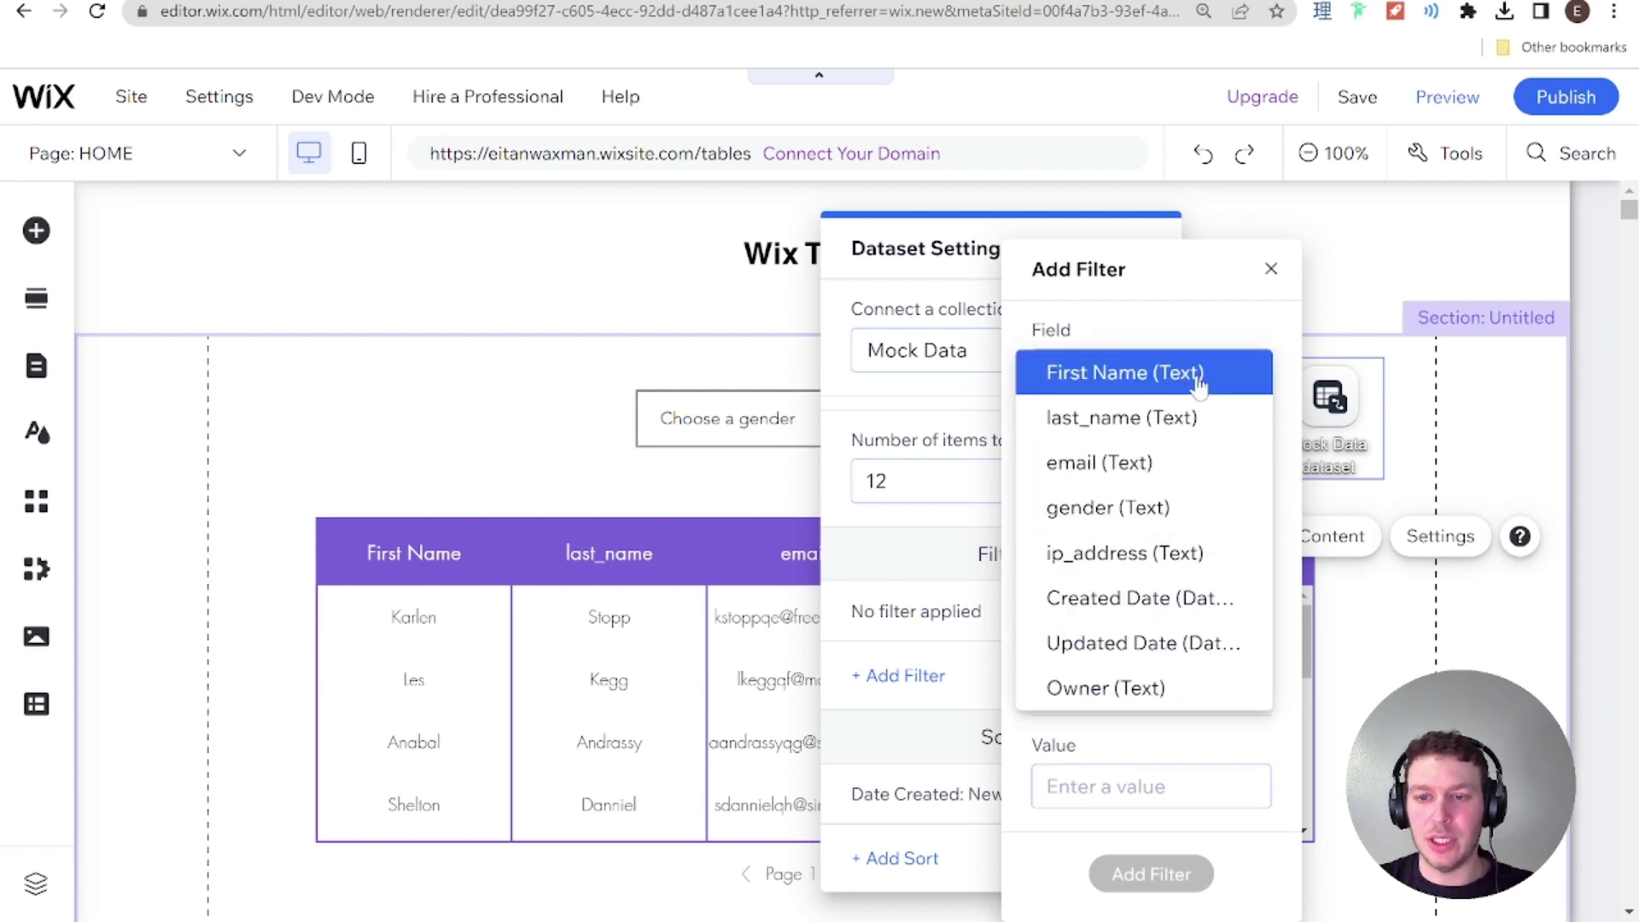
{"action": "left_click", "coordinate": [1156, 511]}
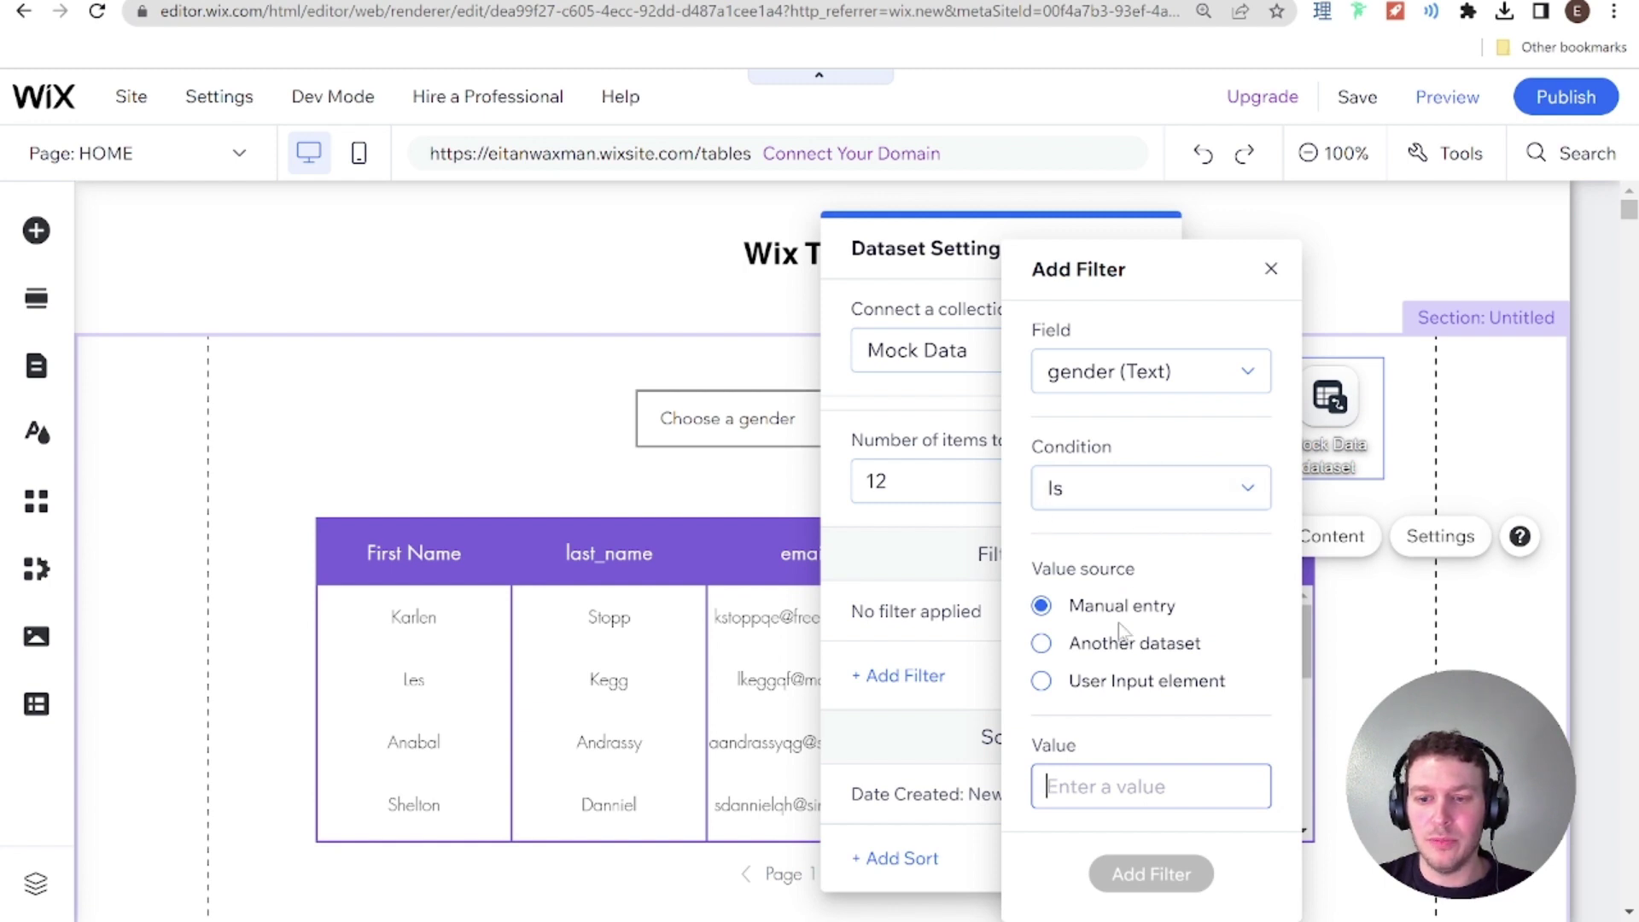
{"action": "left_click", "coordinate": [1094, 685]}
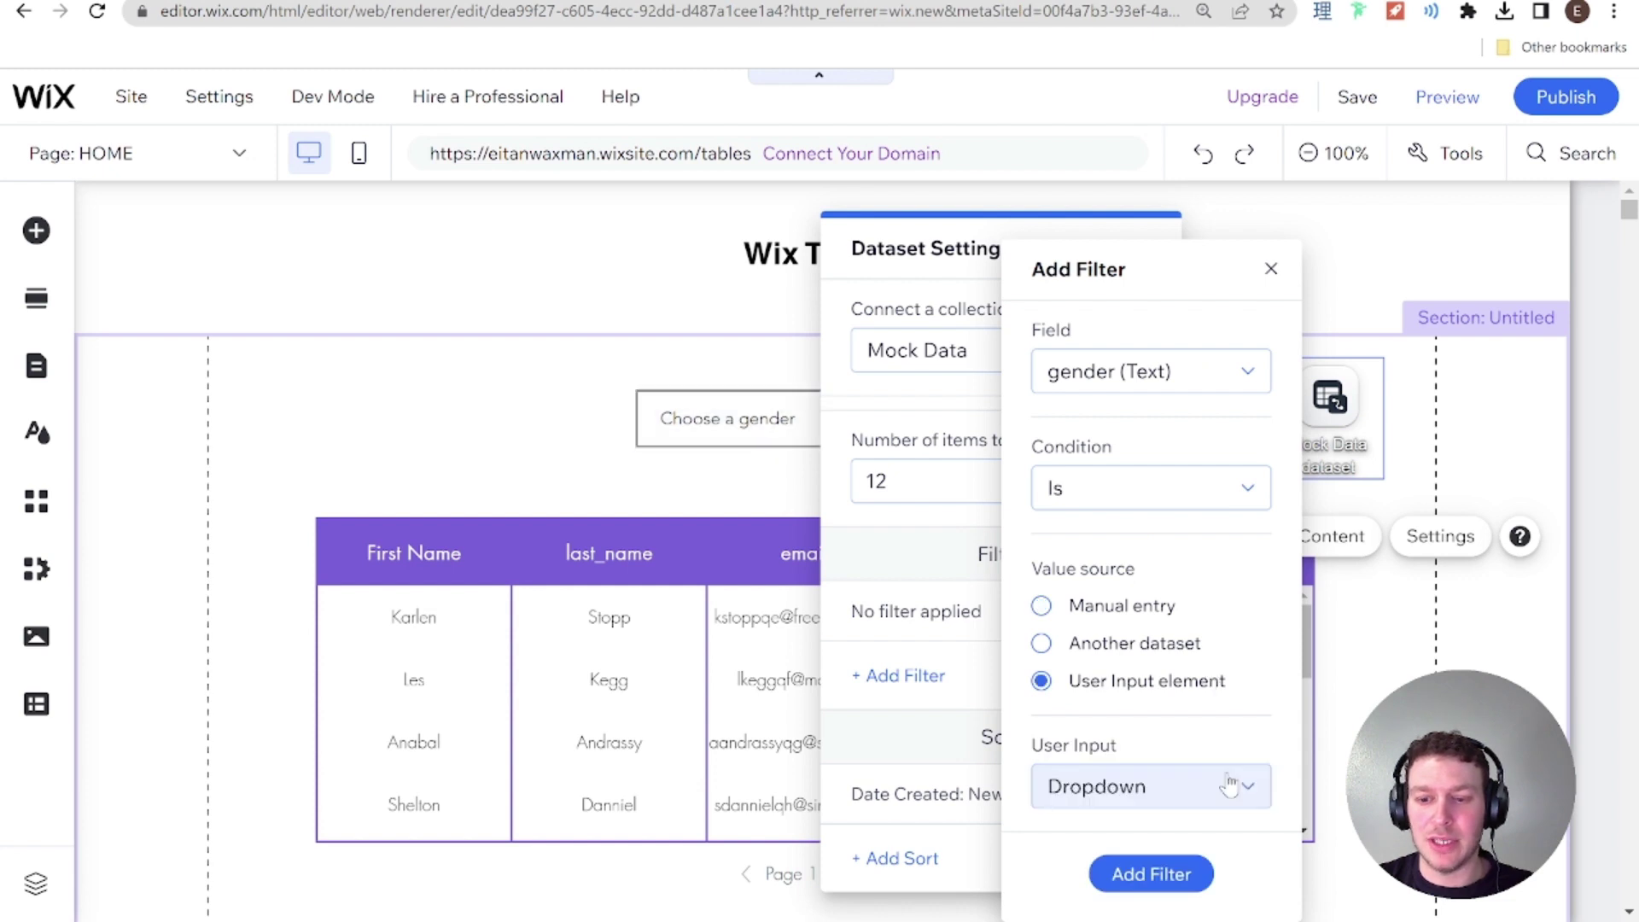
{"action": "left_click", "coordinate": [1151, 873]}
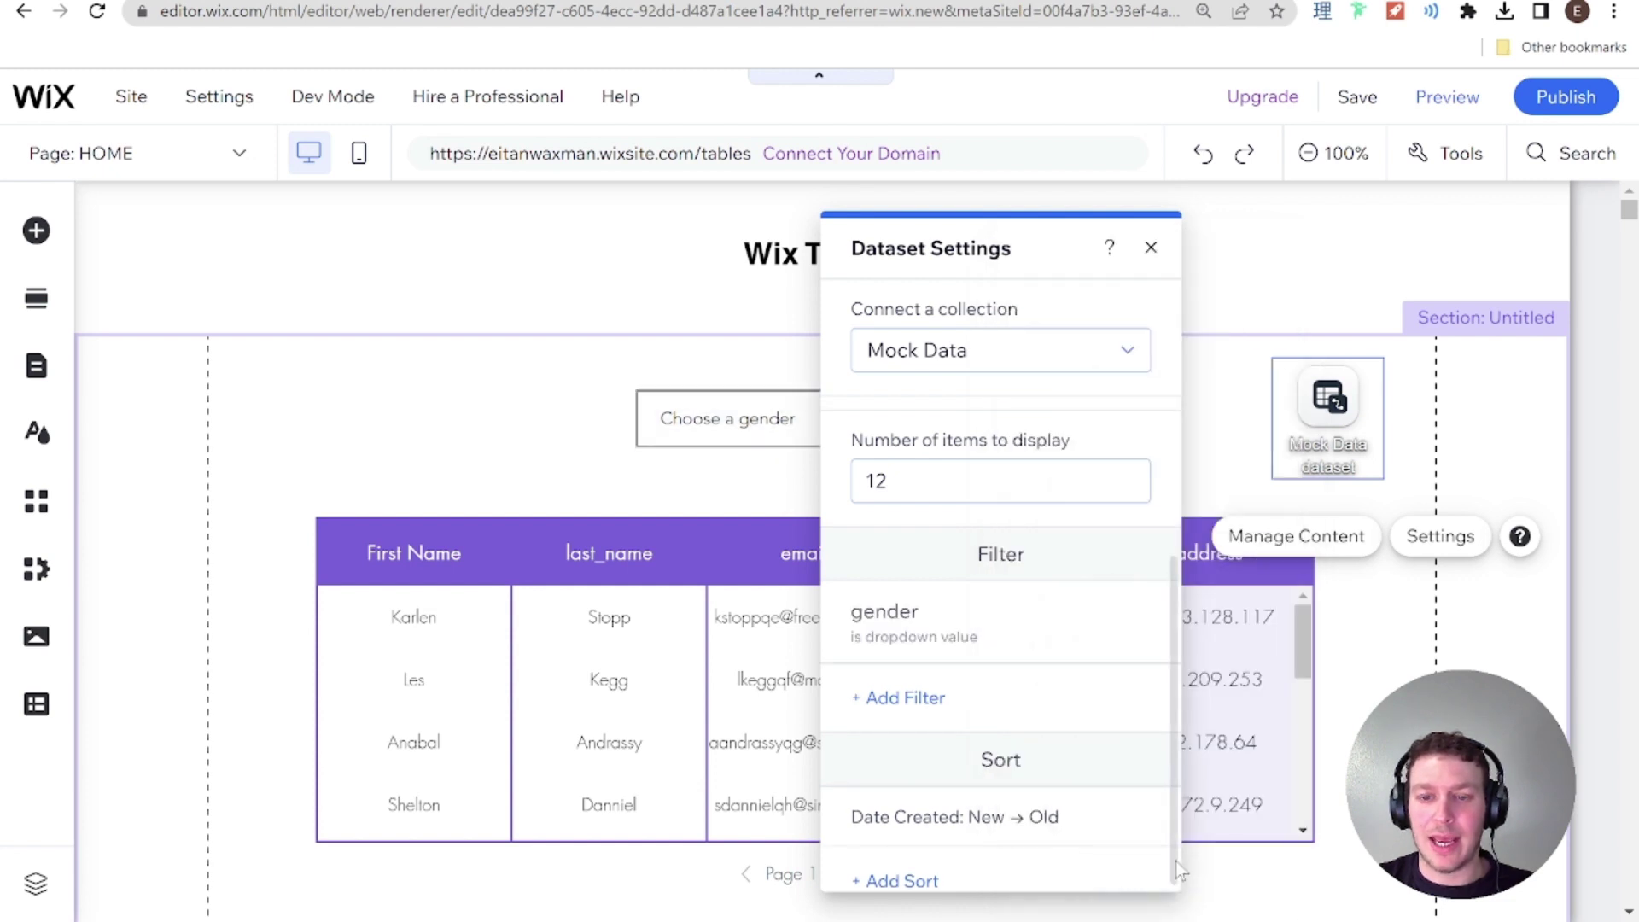
{"action": "left_click", "coordinate": [1151, 248]}
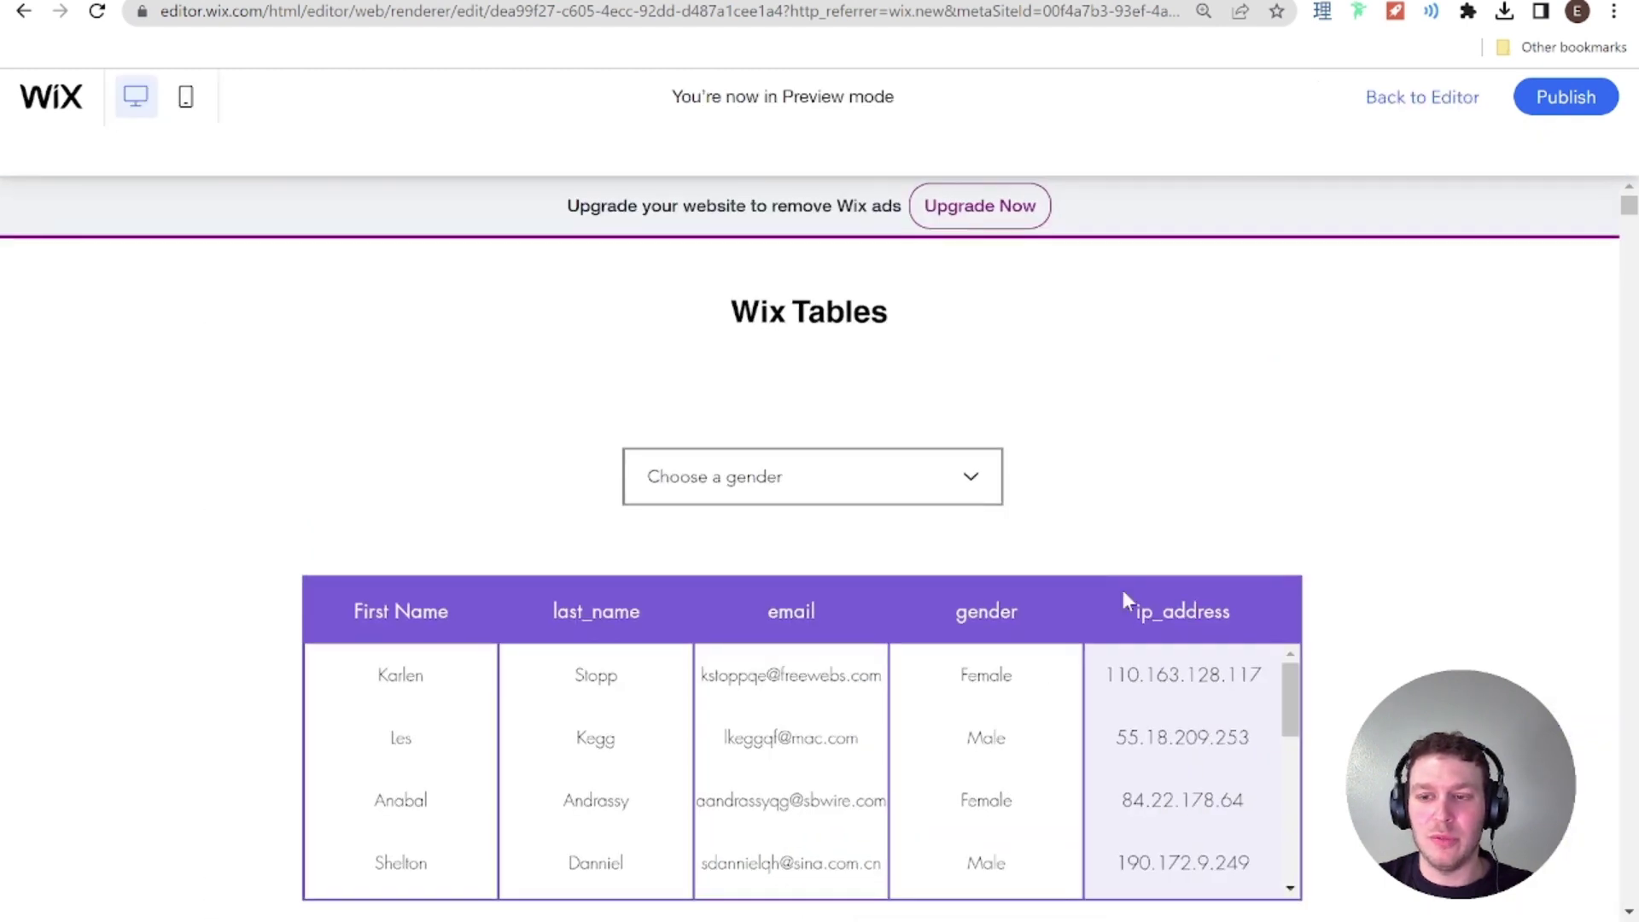
Step: In Preview, choose Male and check the table shows only male rows
{"action": "scroll", "coordinate": [1124, 591], "scroll_direction": "down", "scroll_amount": 1}
{"action": "scroll", "coordinate": [1067, 461], "scroll_direction": "down", "scroll_amount": 1}
{"action": "left_click", "coordinate": [971, 341]}
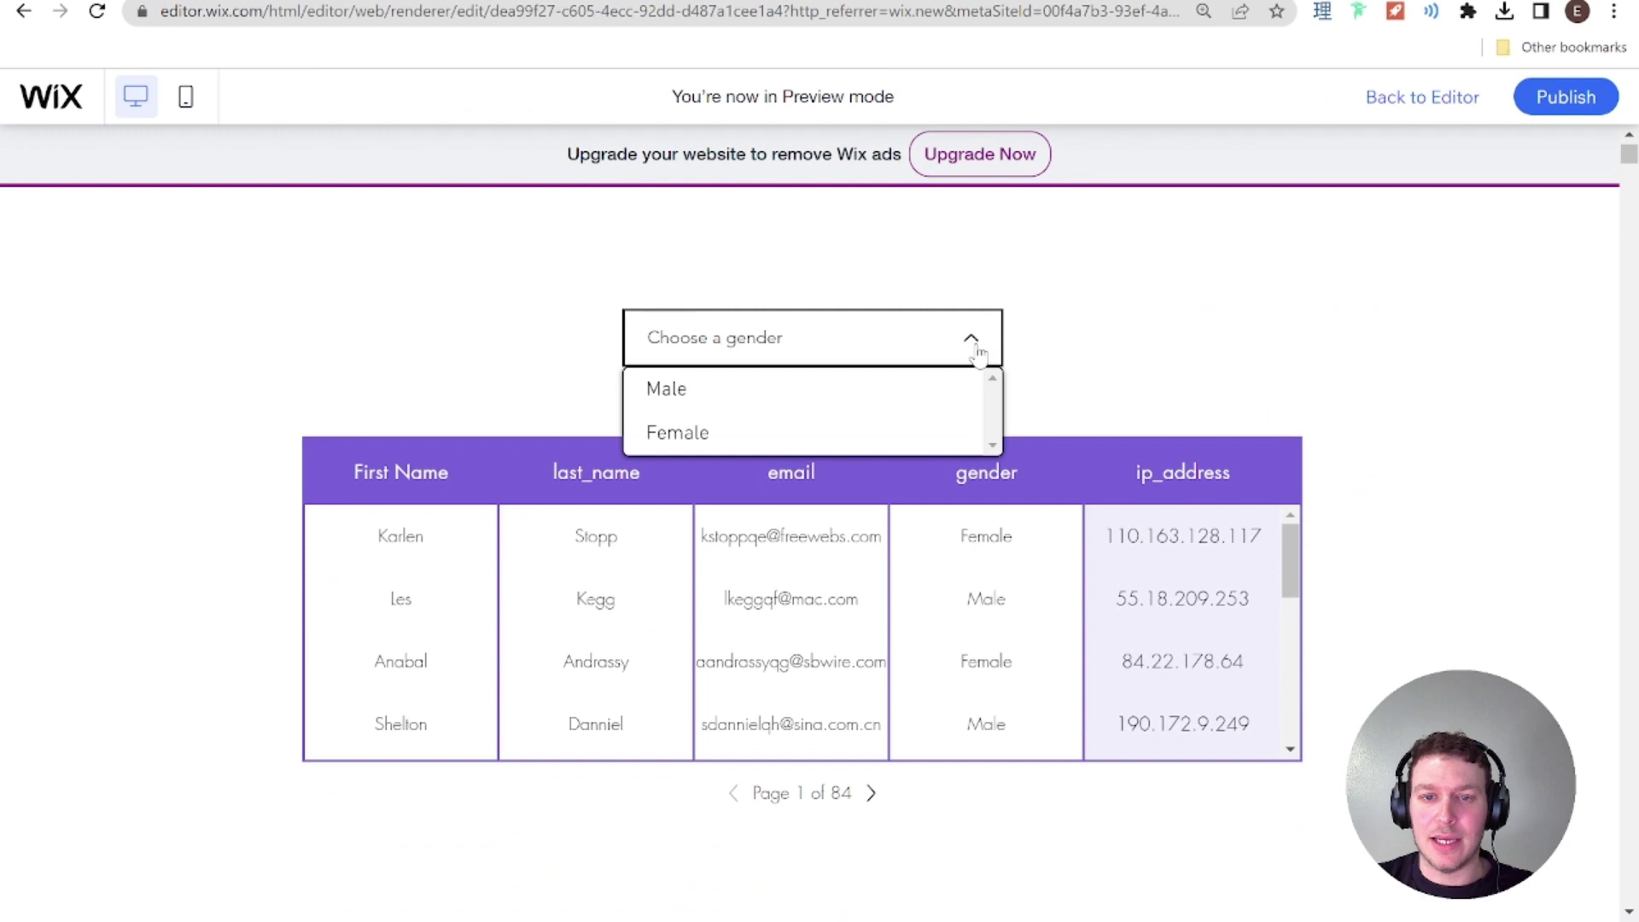
{"action": "left_click", "coordinate": [847, 397]}
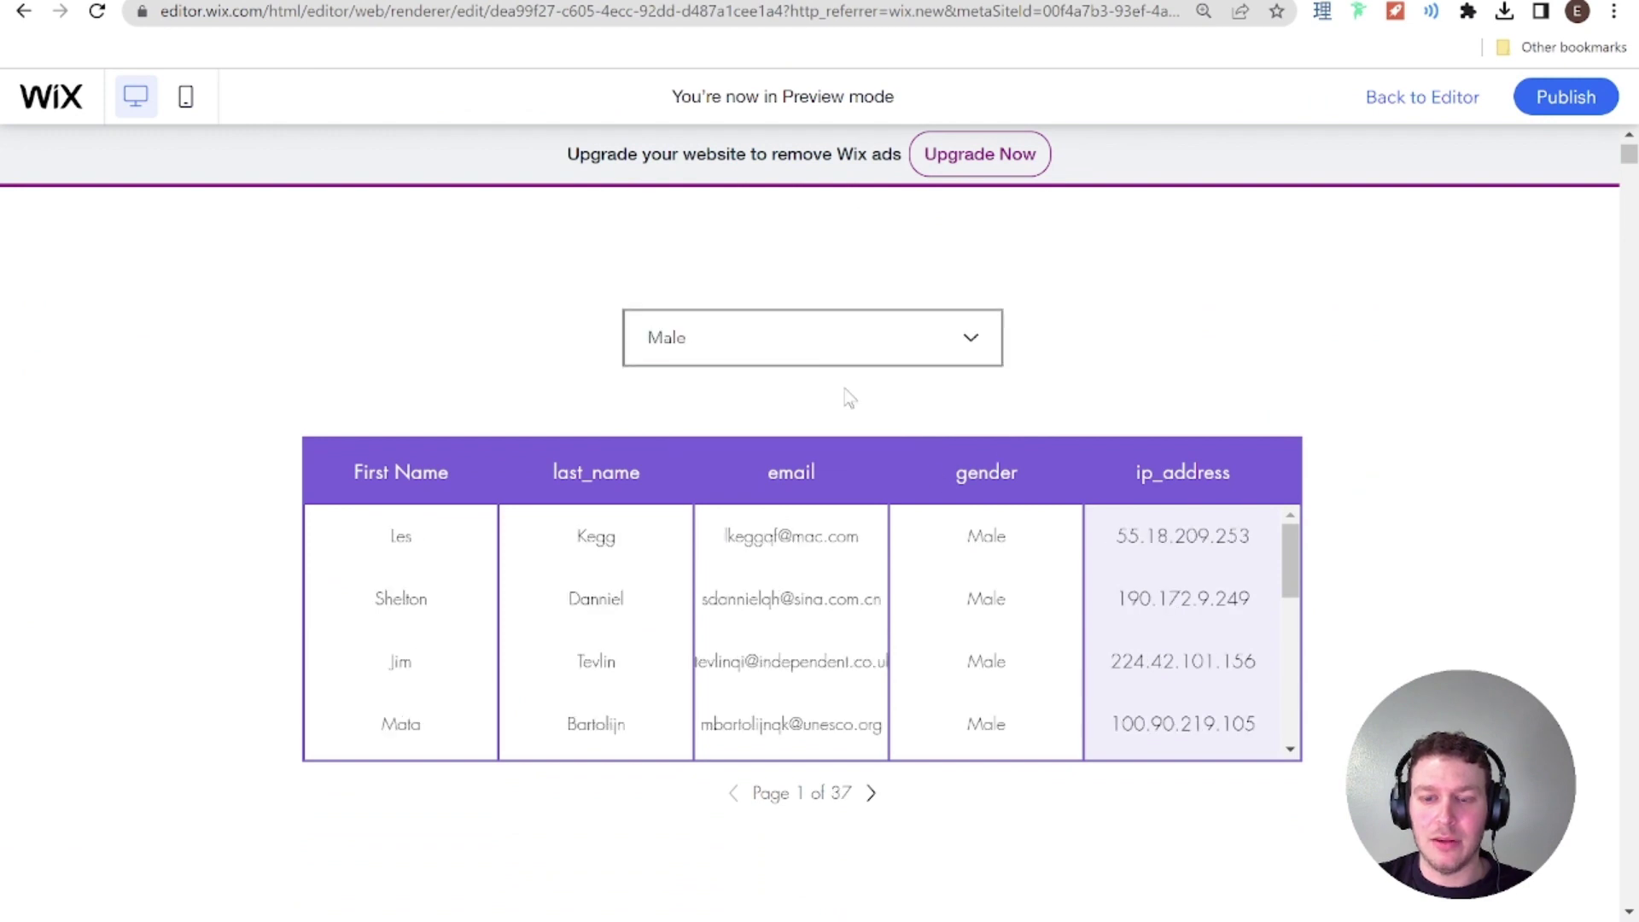
{"action": "scroll", "coordinate": [598, 572], "scroll_direction": "down", "scroll_amount": 2}
{"action": "scroll", "coordinate": [654, 589], "scroll_direction": "down", "scroll_amount": 3}
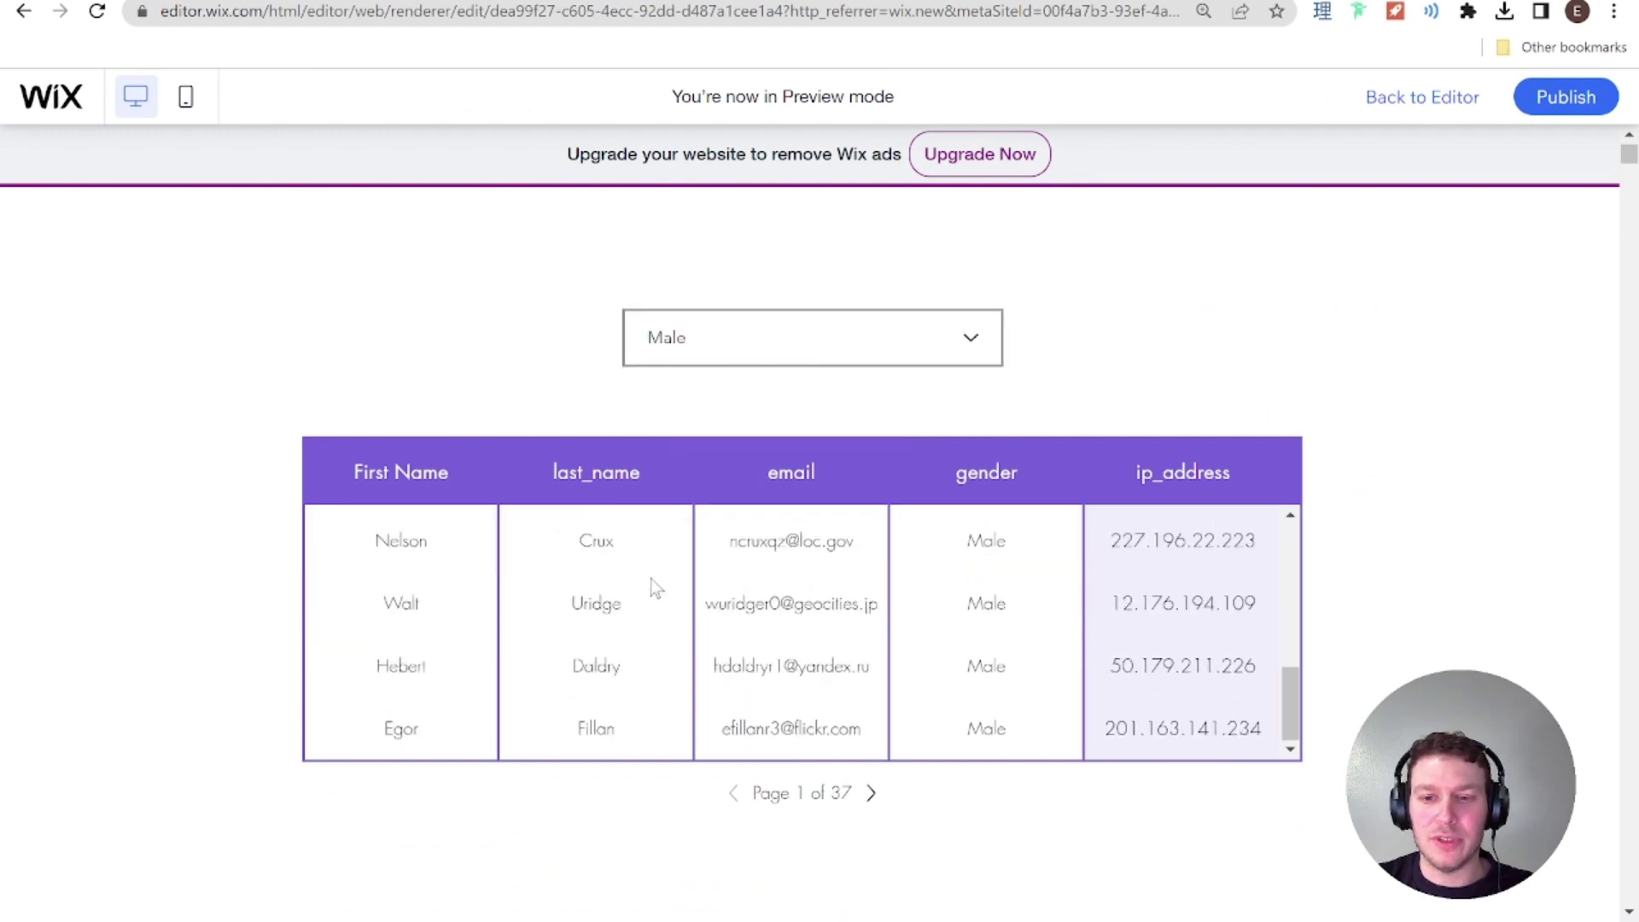
{"action": "scroll", "coordinate": [654, 588], "scroll_direction": "down", "scroll_amount": 1}
{"action": "scroll", "coordinate": [1119, 438], "scroll_direction": "up", "scroll_amount": 2}
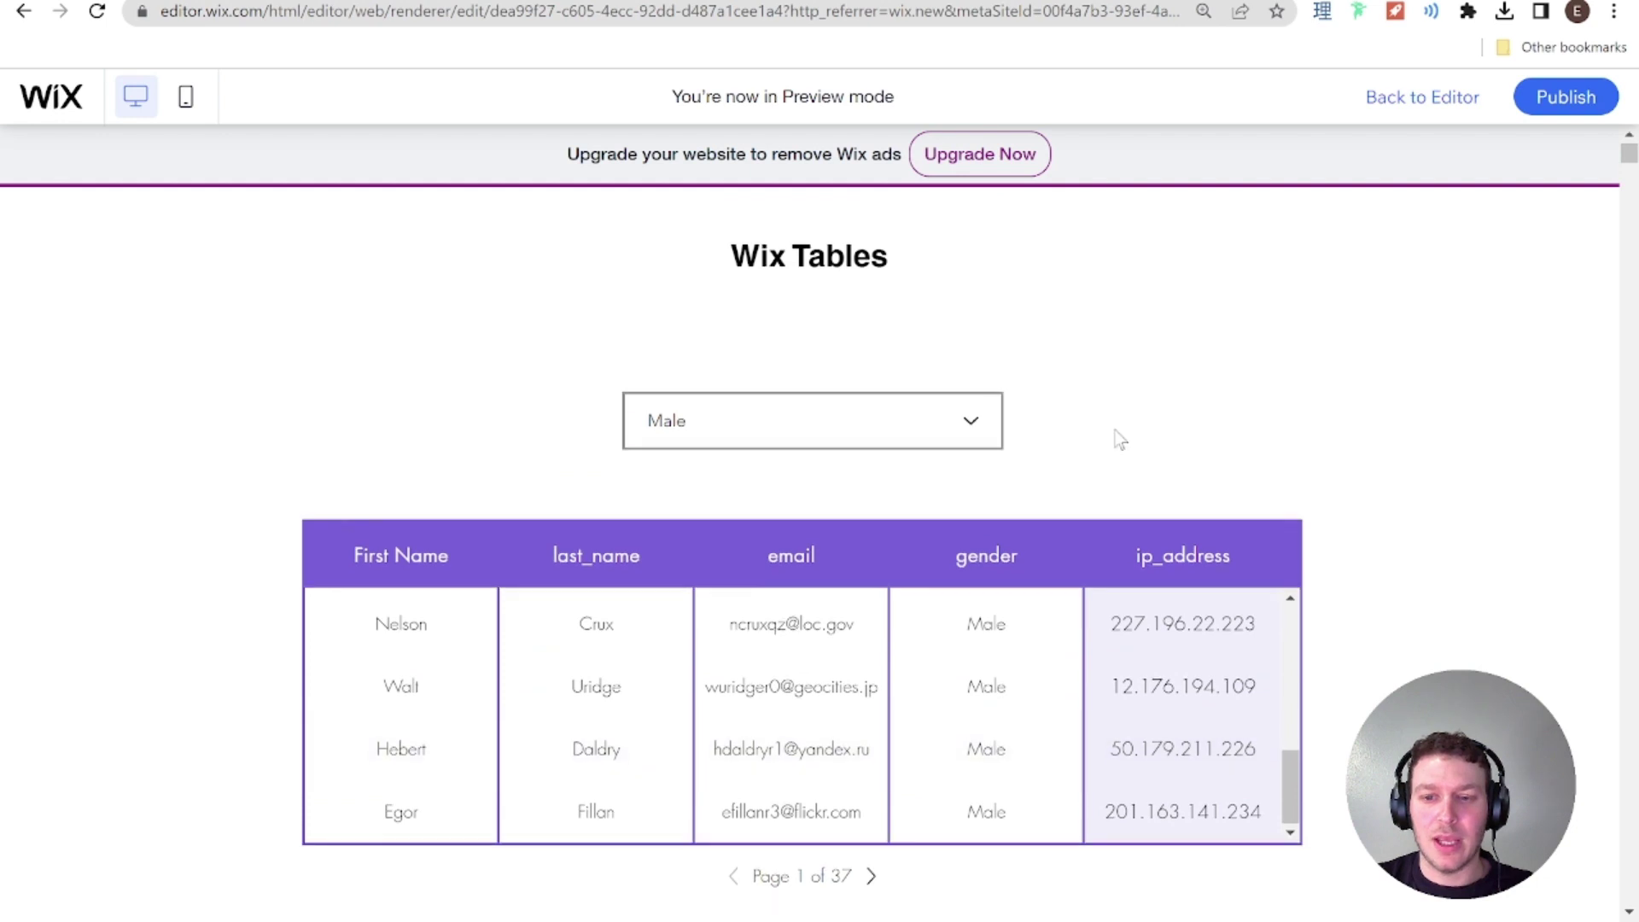
{"action": "scroll", "coordinate": [920, 277], "scroll_direction": "down", "scroll_amount": 2}
Step: Switch the dropdown to Female and confirm only female rows appear across 39 pages
{"action": "left_click", "coordinate": [920, 277]}
{"action": "left_click", "coordinate": [845, 351]}
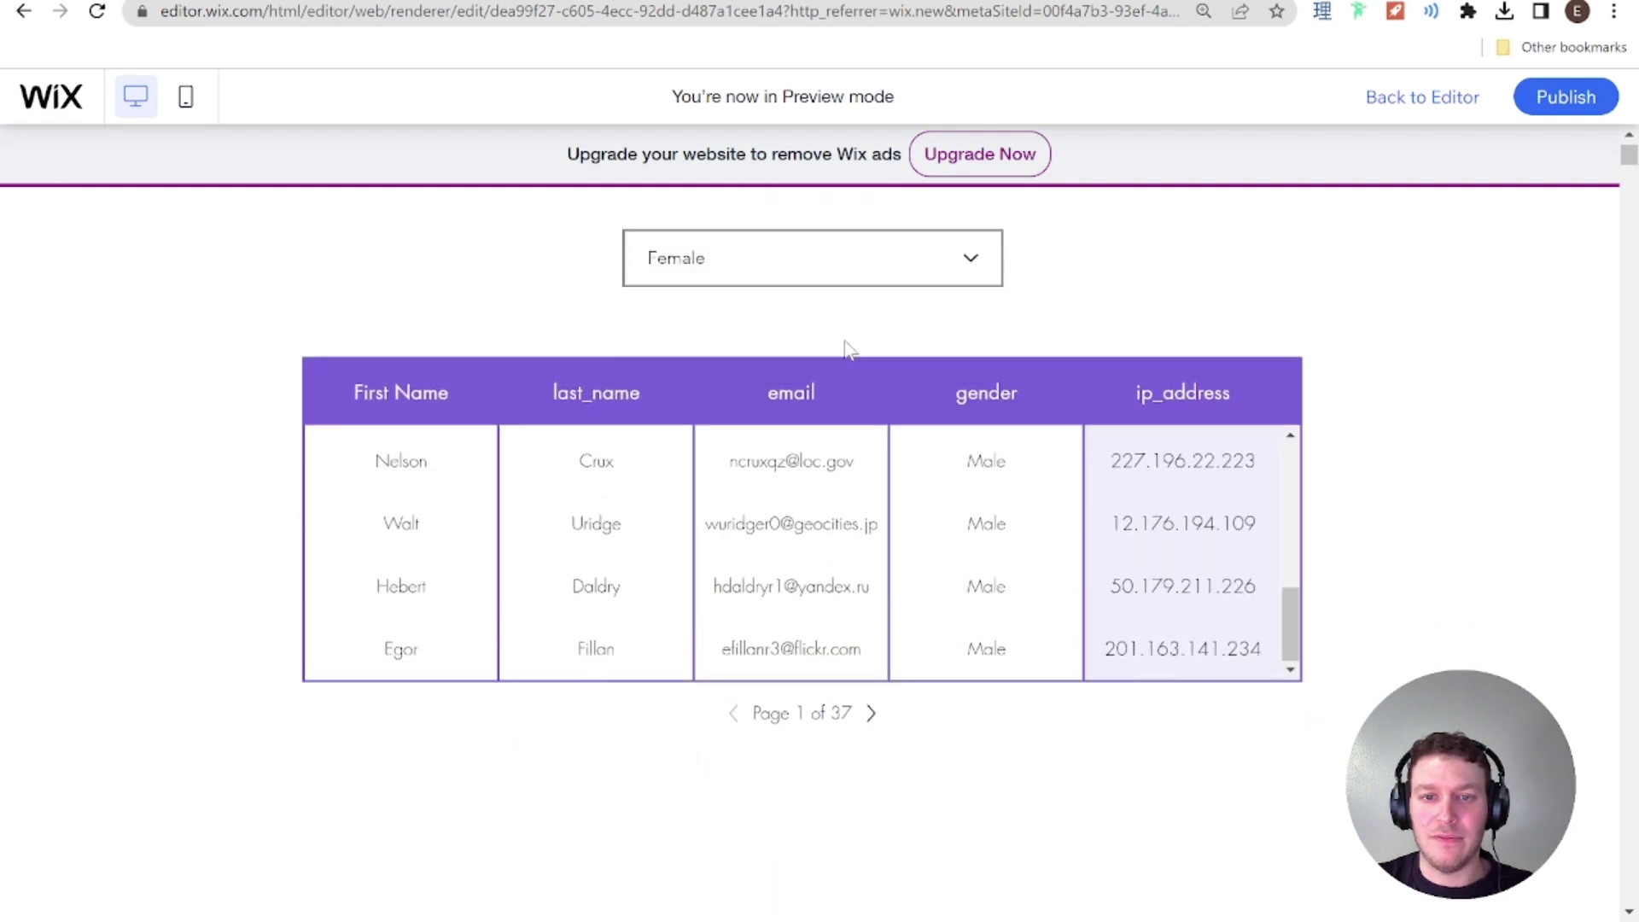
{"action": "scroll", "coordinate": [1063, 739], "scroll_direction": "up", "scroll_amount": 2}
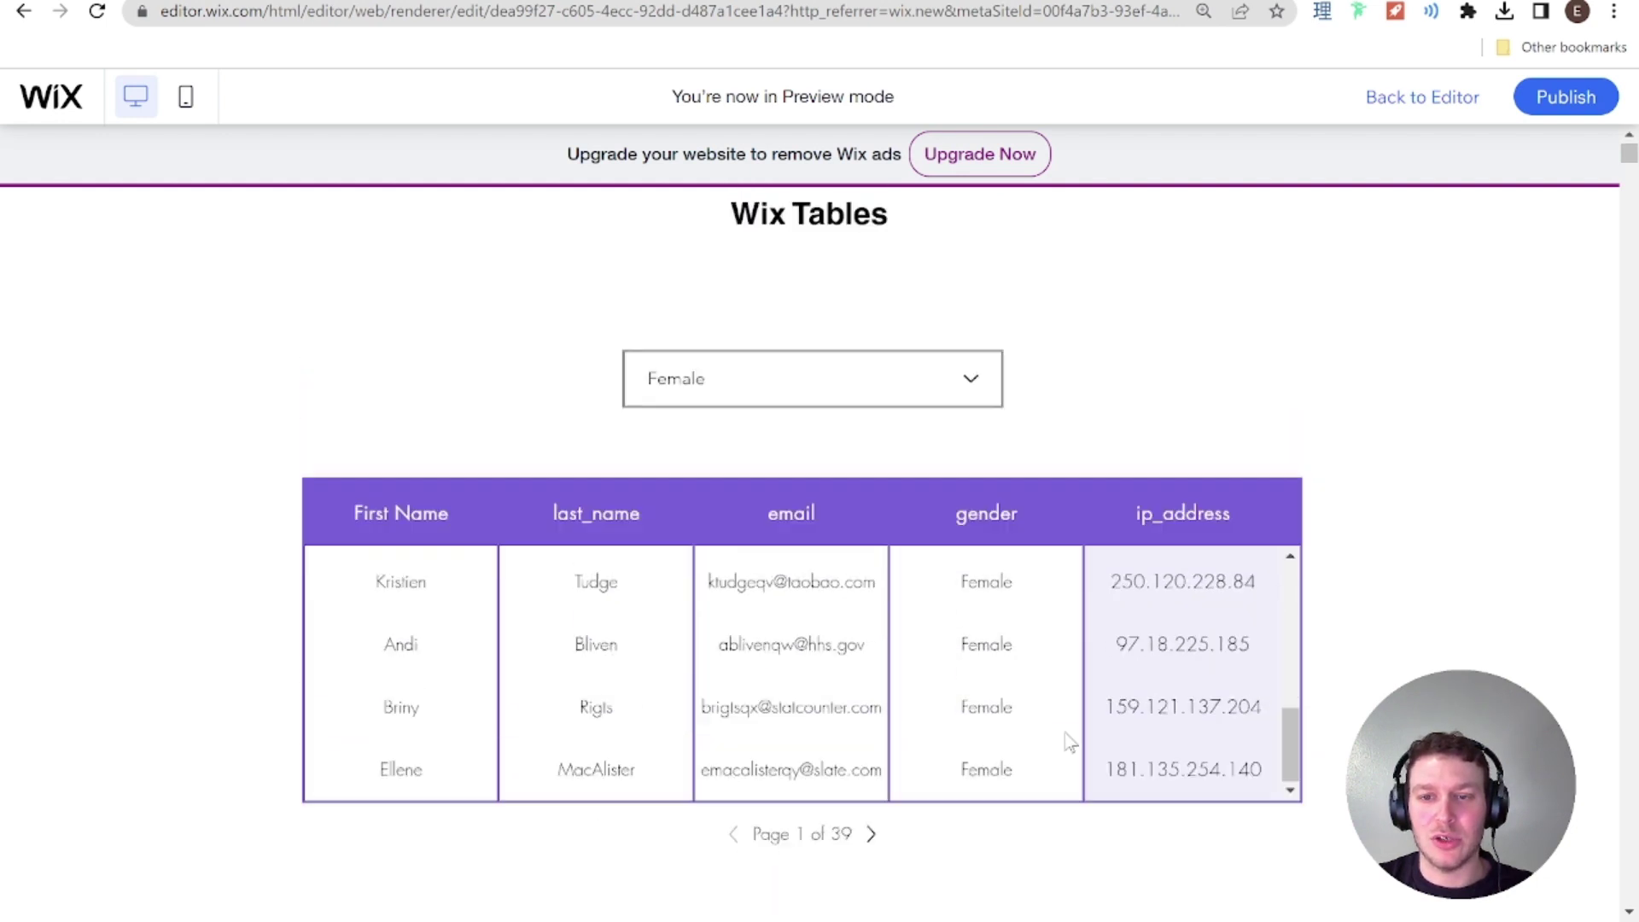
{"action": "scroll", "coordinate": [1033, 619], "scroll_direction": "down", "scroll_amount": 2}
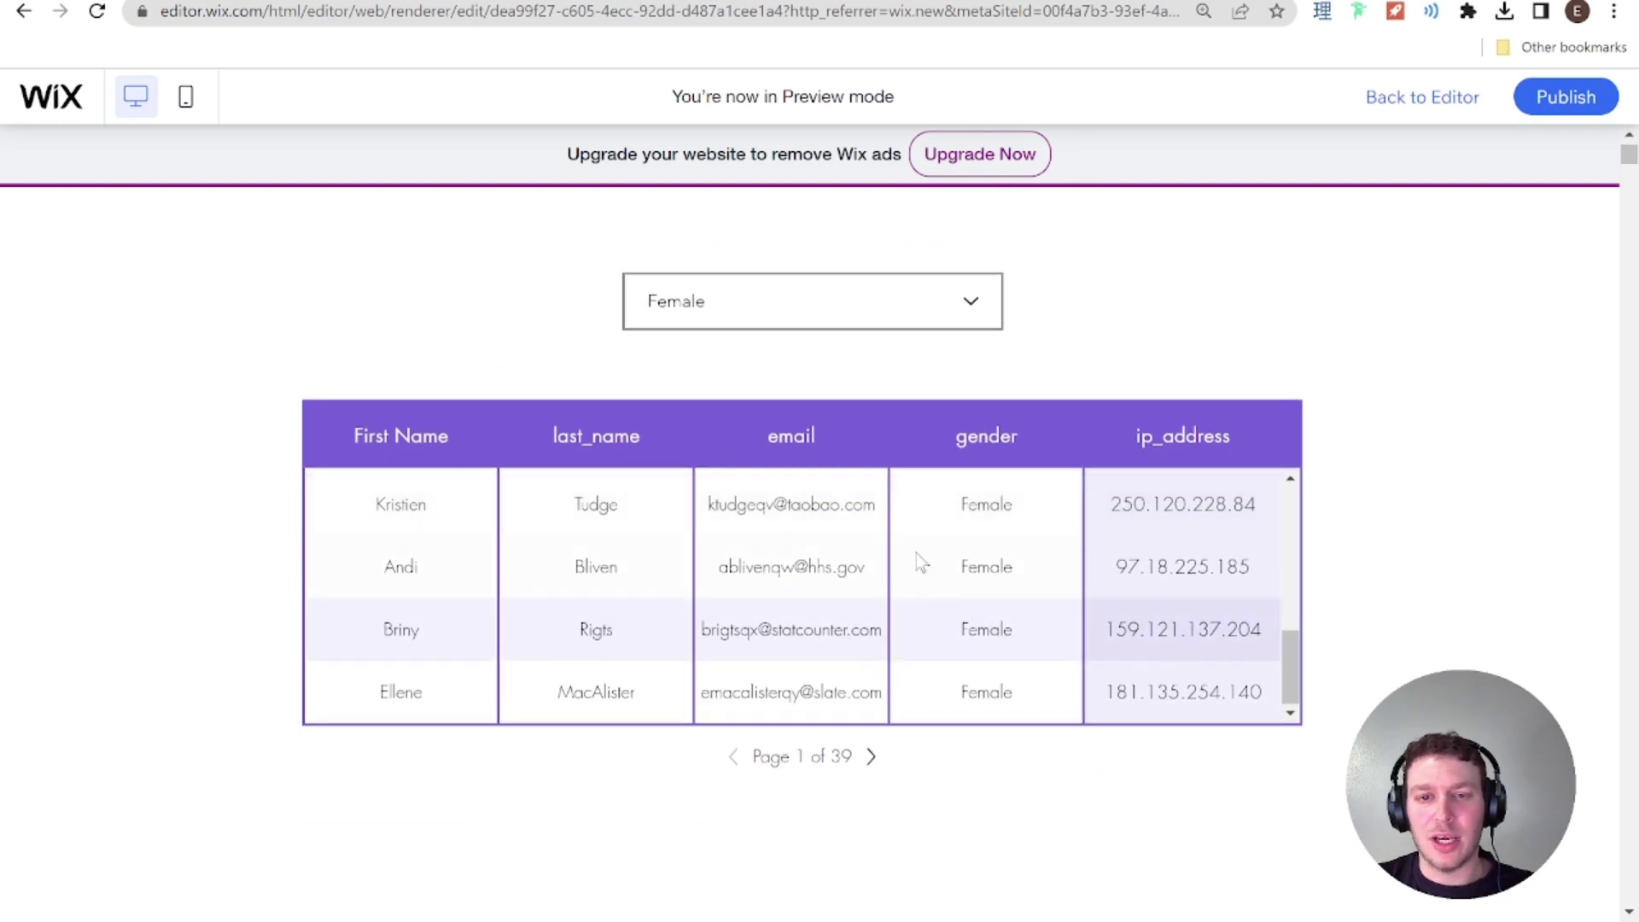
{"action": "scroll", "coordinate": [769, 495], "scroll_direction": "up", "scroll_amount": 1}
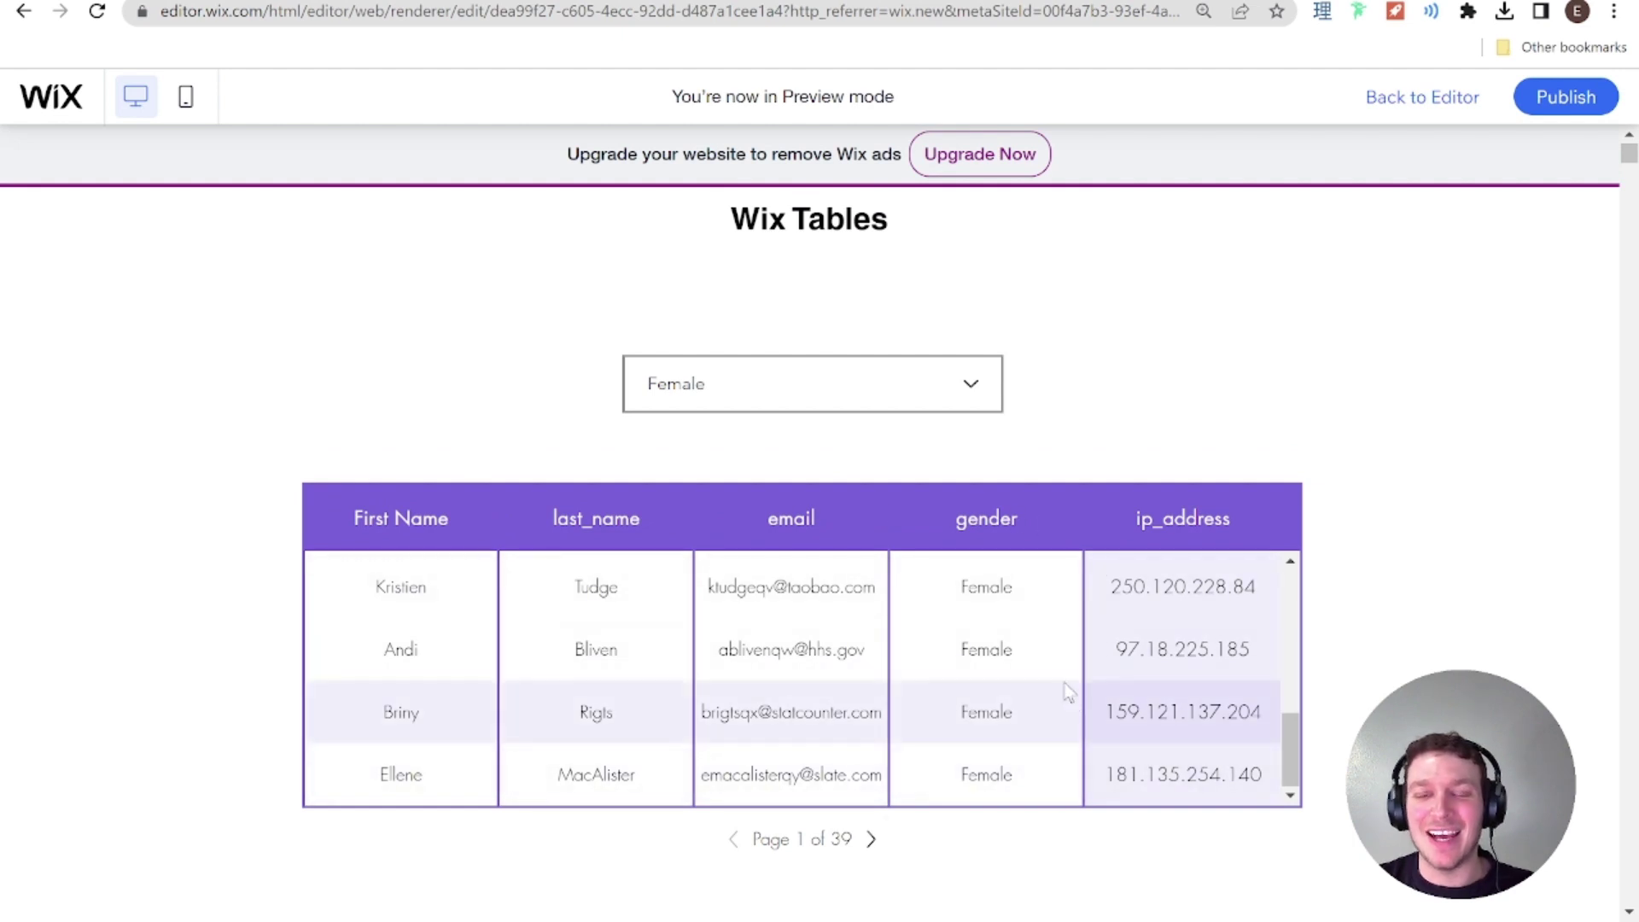
Step: Back in the editor, place a black themed button beside the gender dropdown
{"action": "left_click", "coordinate": [1419, 101]}
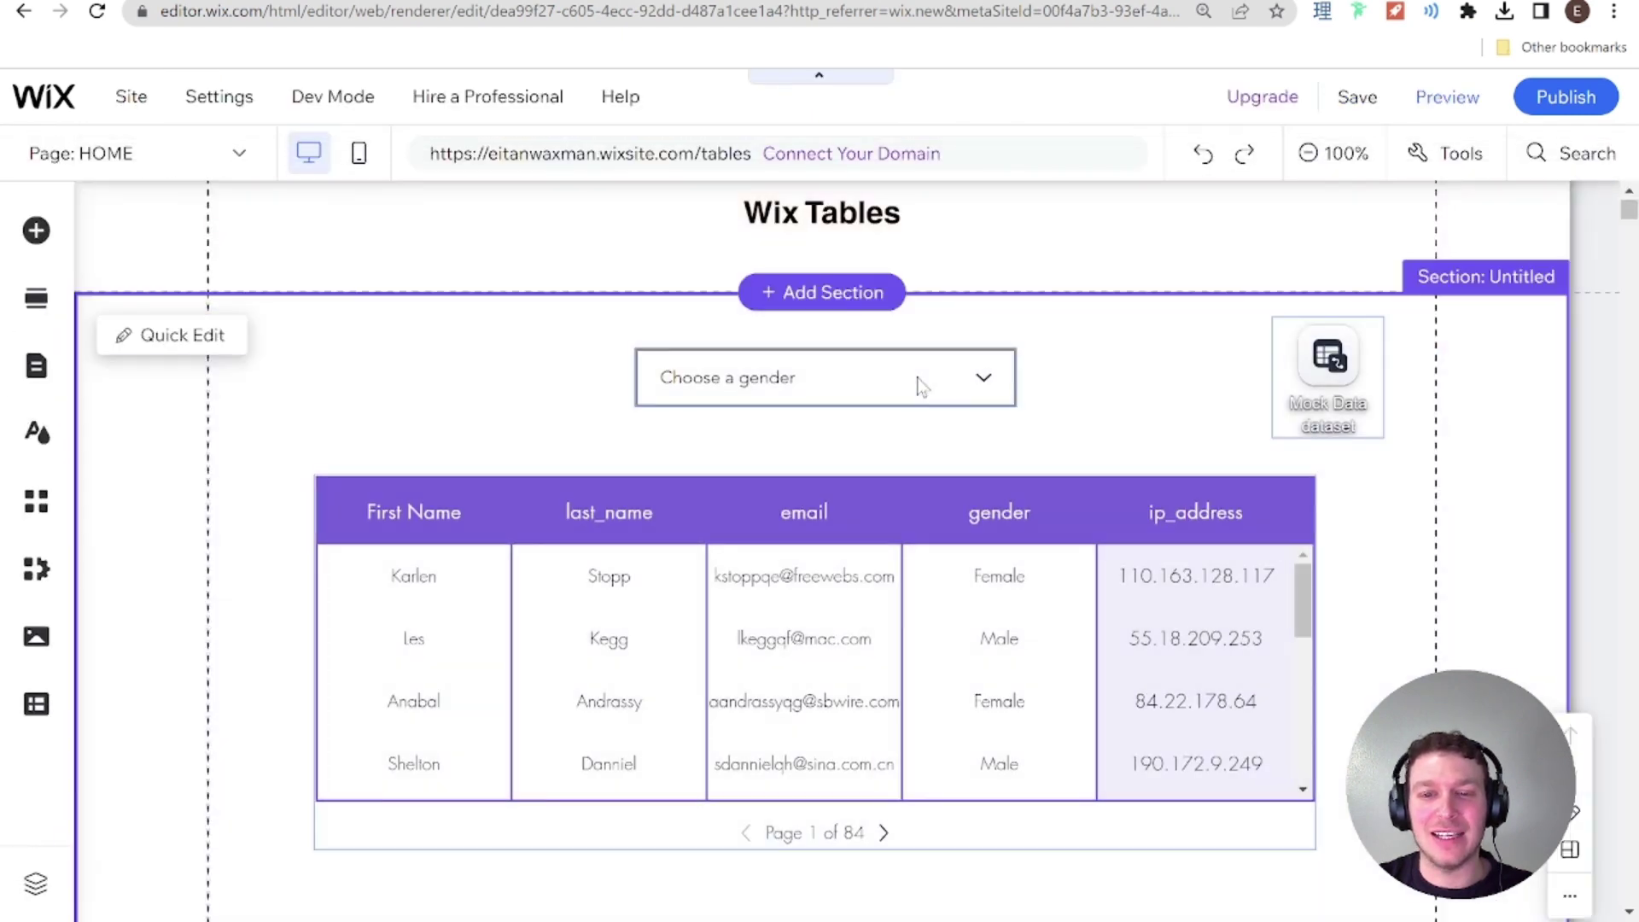
{"action": "left_click", "coordinate": [880, 376]}
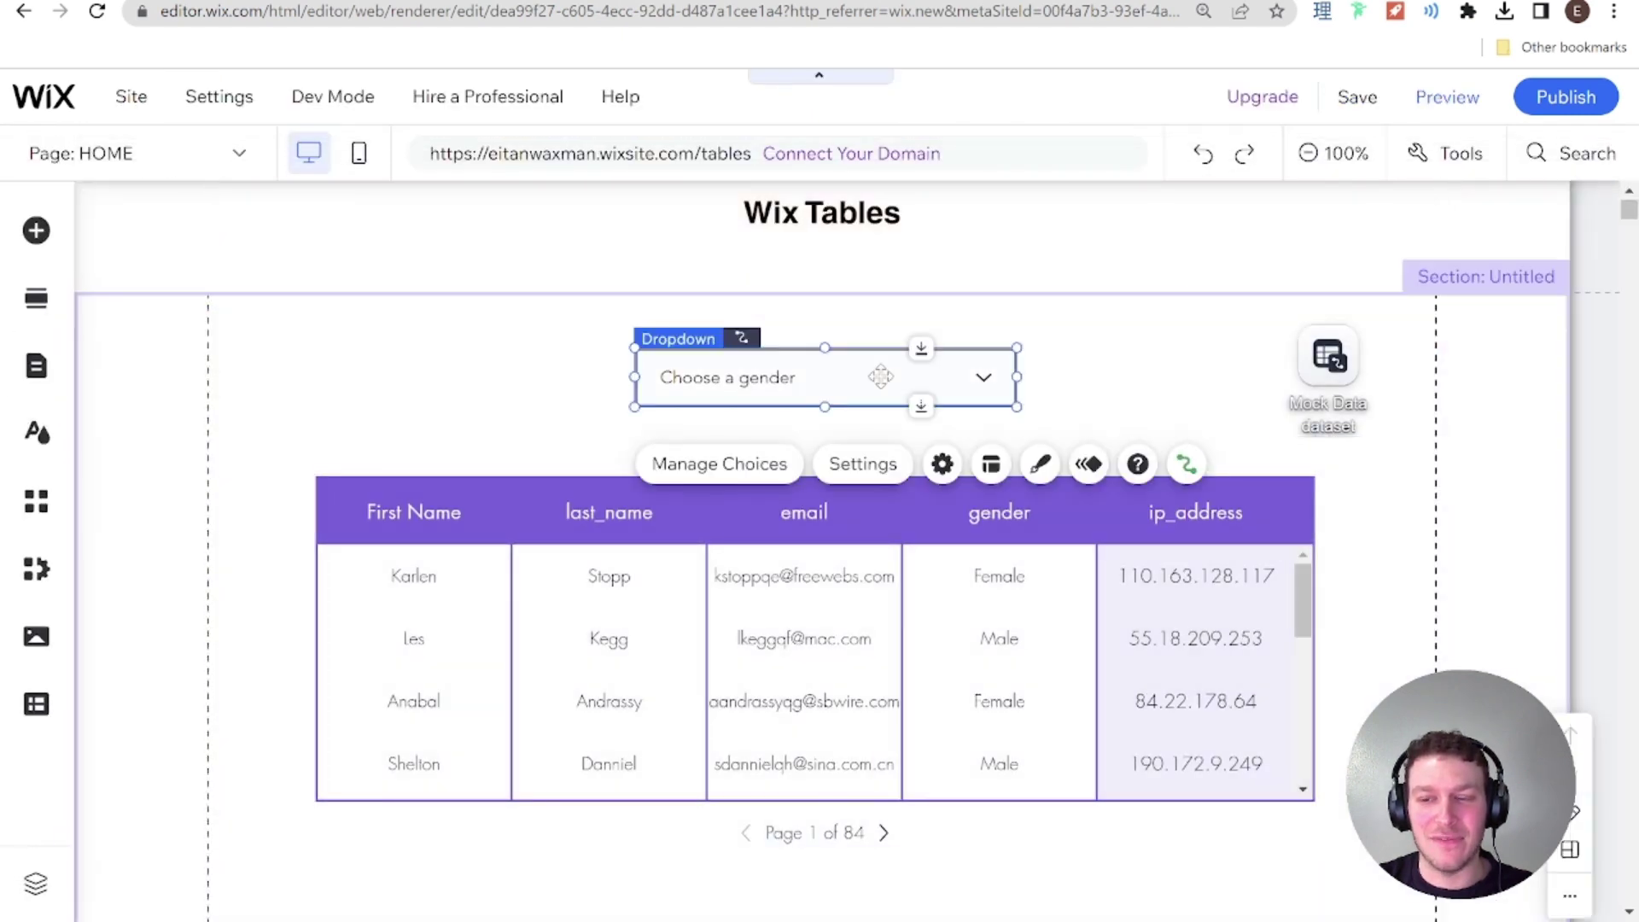
{"action": "left_click", "coordinate": [37, 248]}
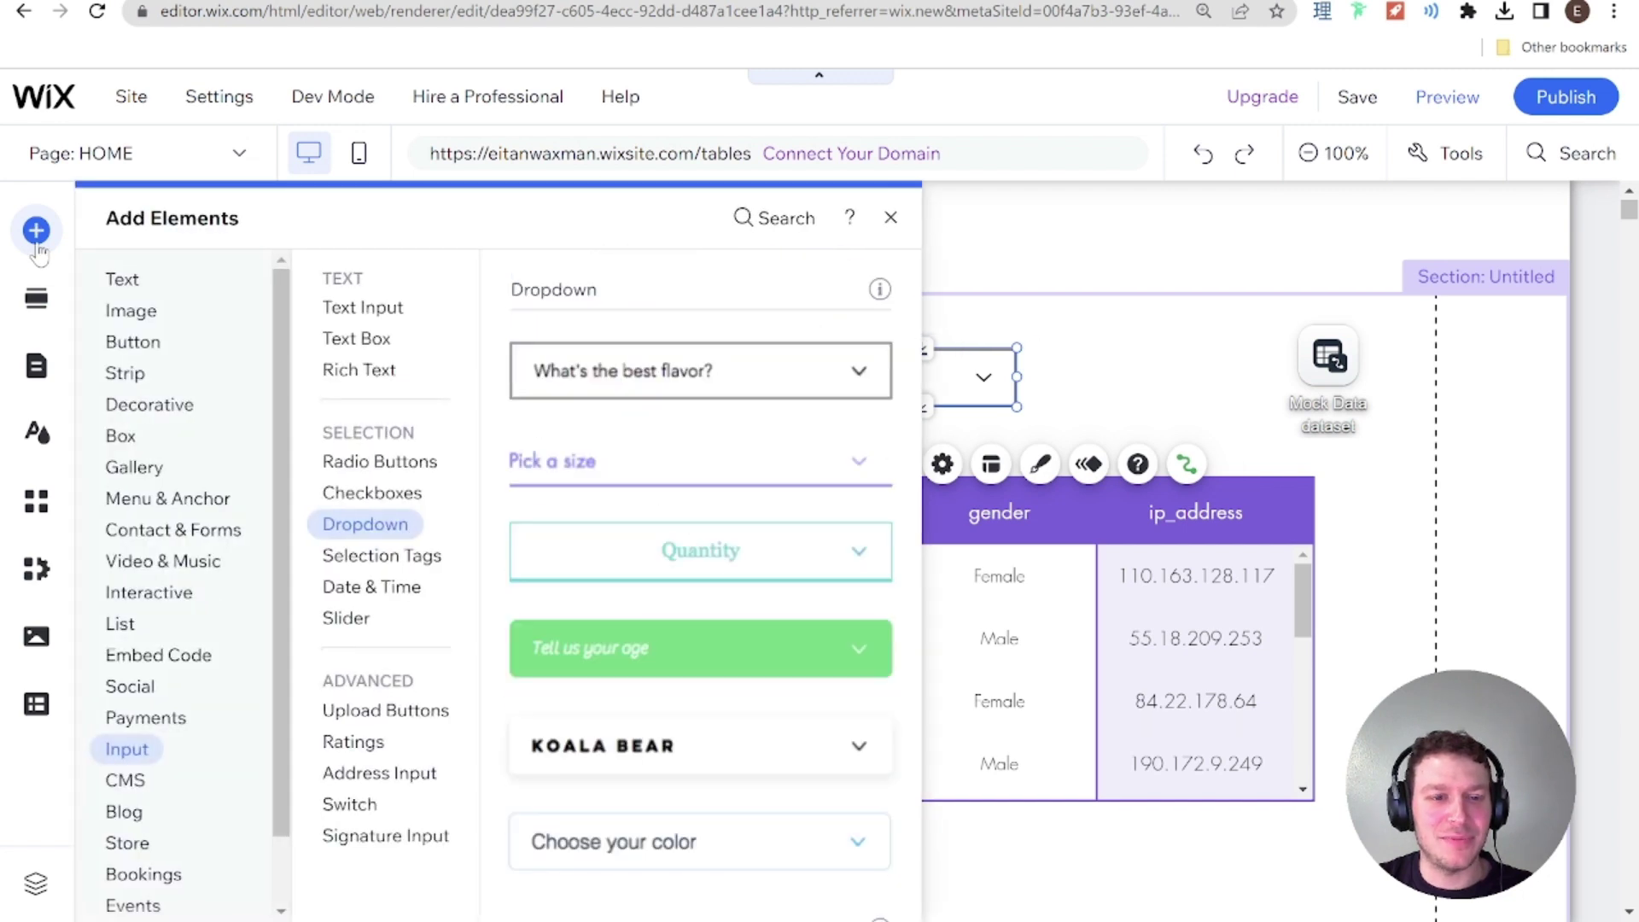
{"action": "left_click", "coordinate": [131, 311]}
{"action": "left_click", "coordinate": [134, 343]}
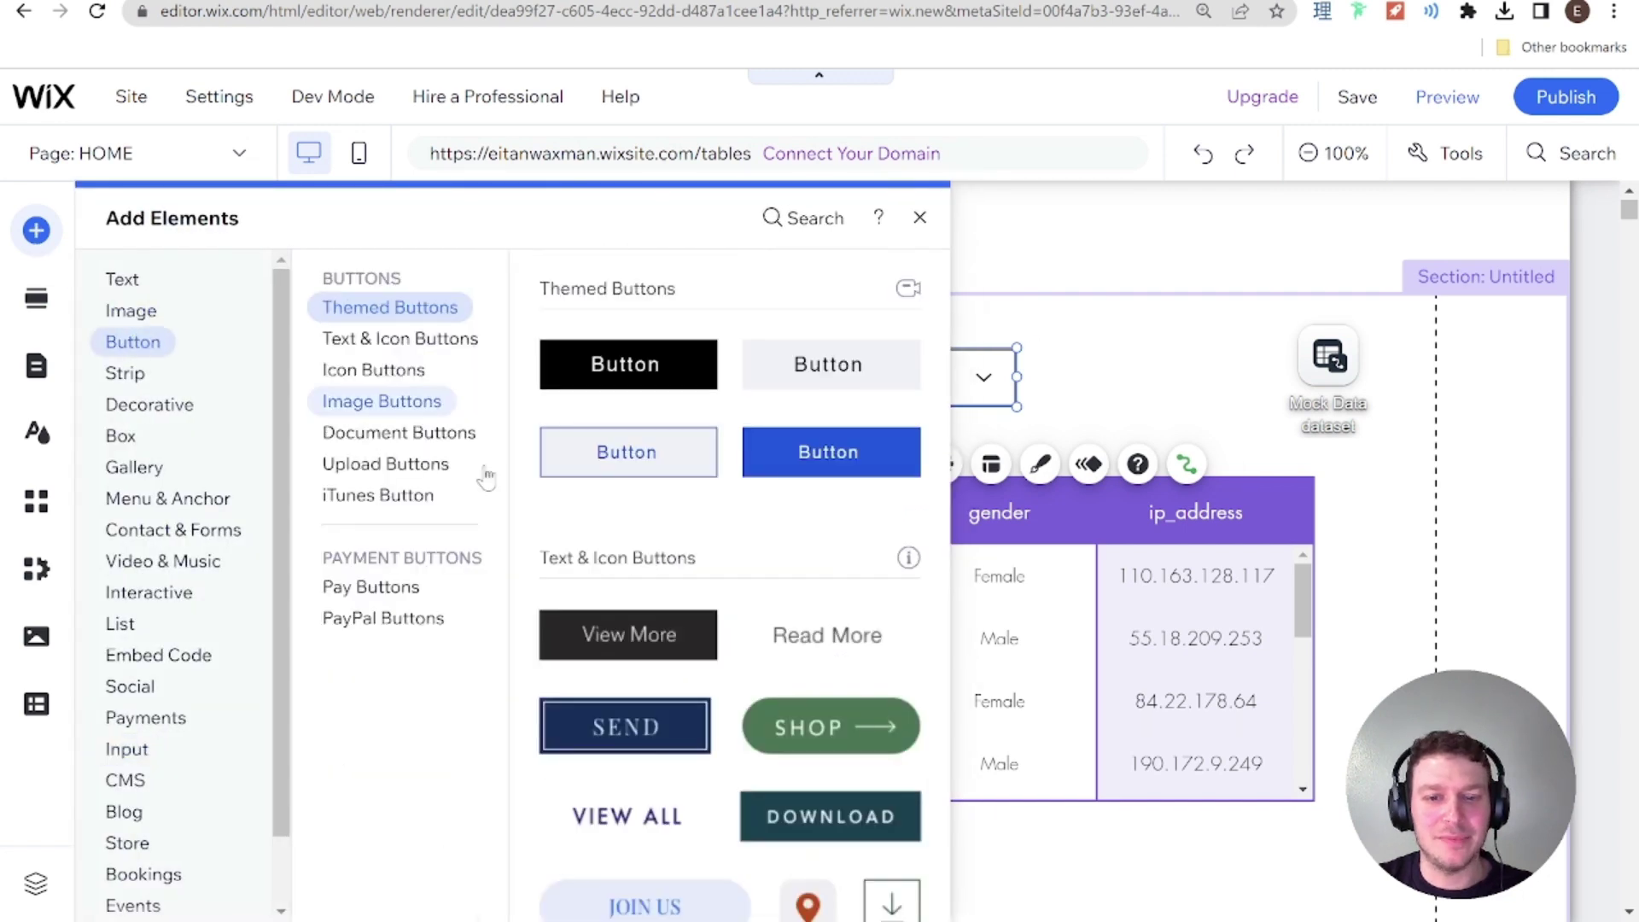
{"action": "left_click", "coordinate": [636, 373]}
{"action": "left_click_drag", "start_coordinate": [794, 549], "coordinate": [1085, 379]}
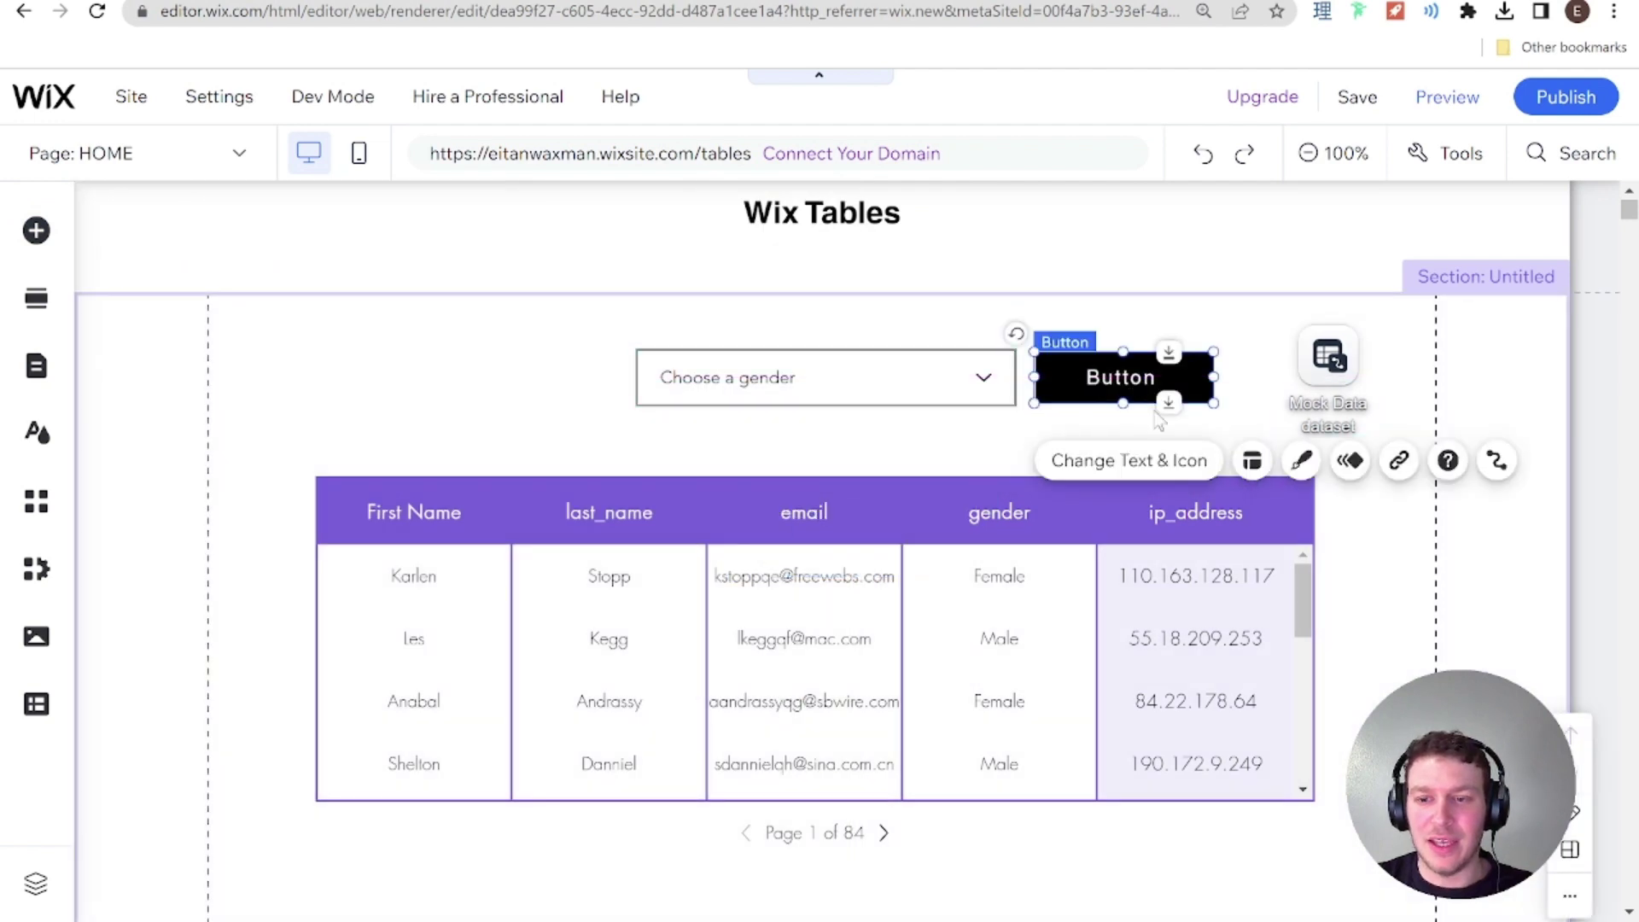
Step: Label the new button 'Clear Filter'
{"action": "double_click", "coordinate": [1141, 376]}
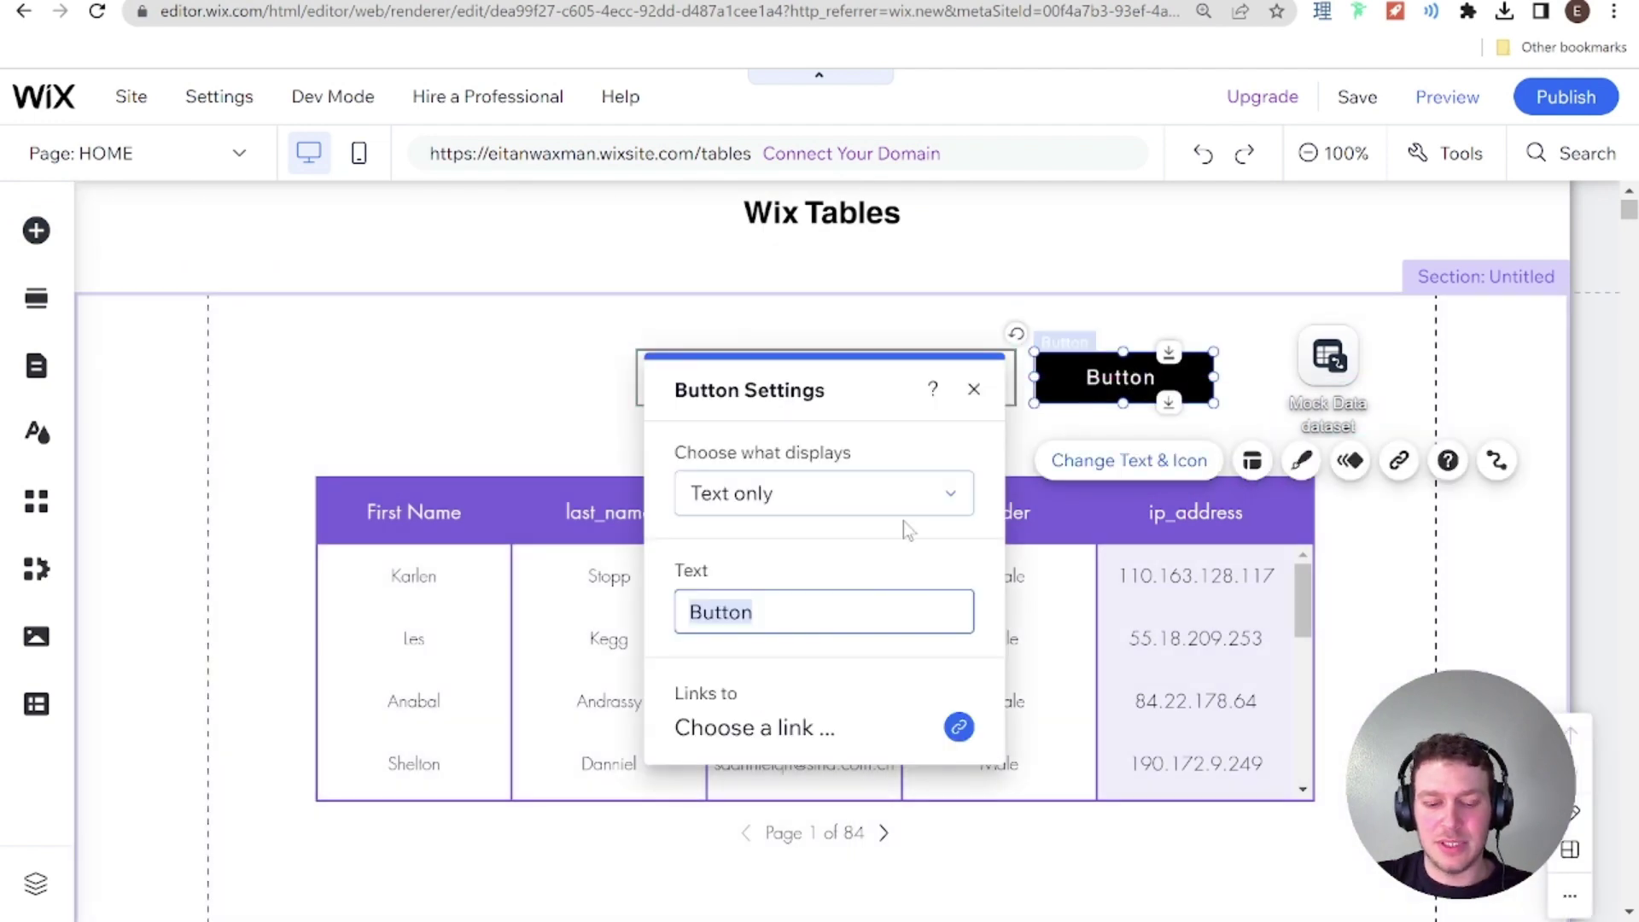
{"action": "type", "text": "Filter"}
{"action": "key", "text": "Return"}
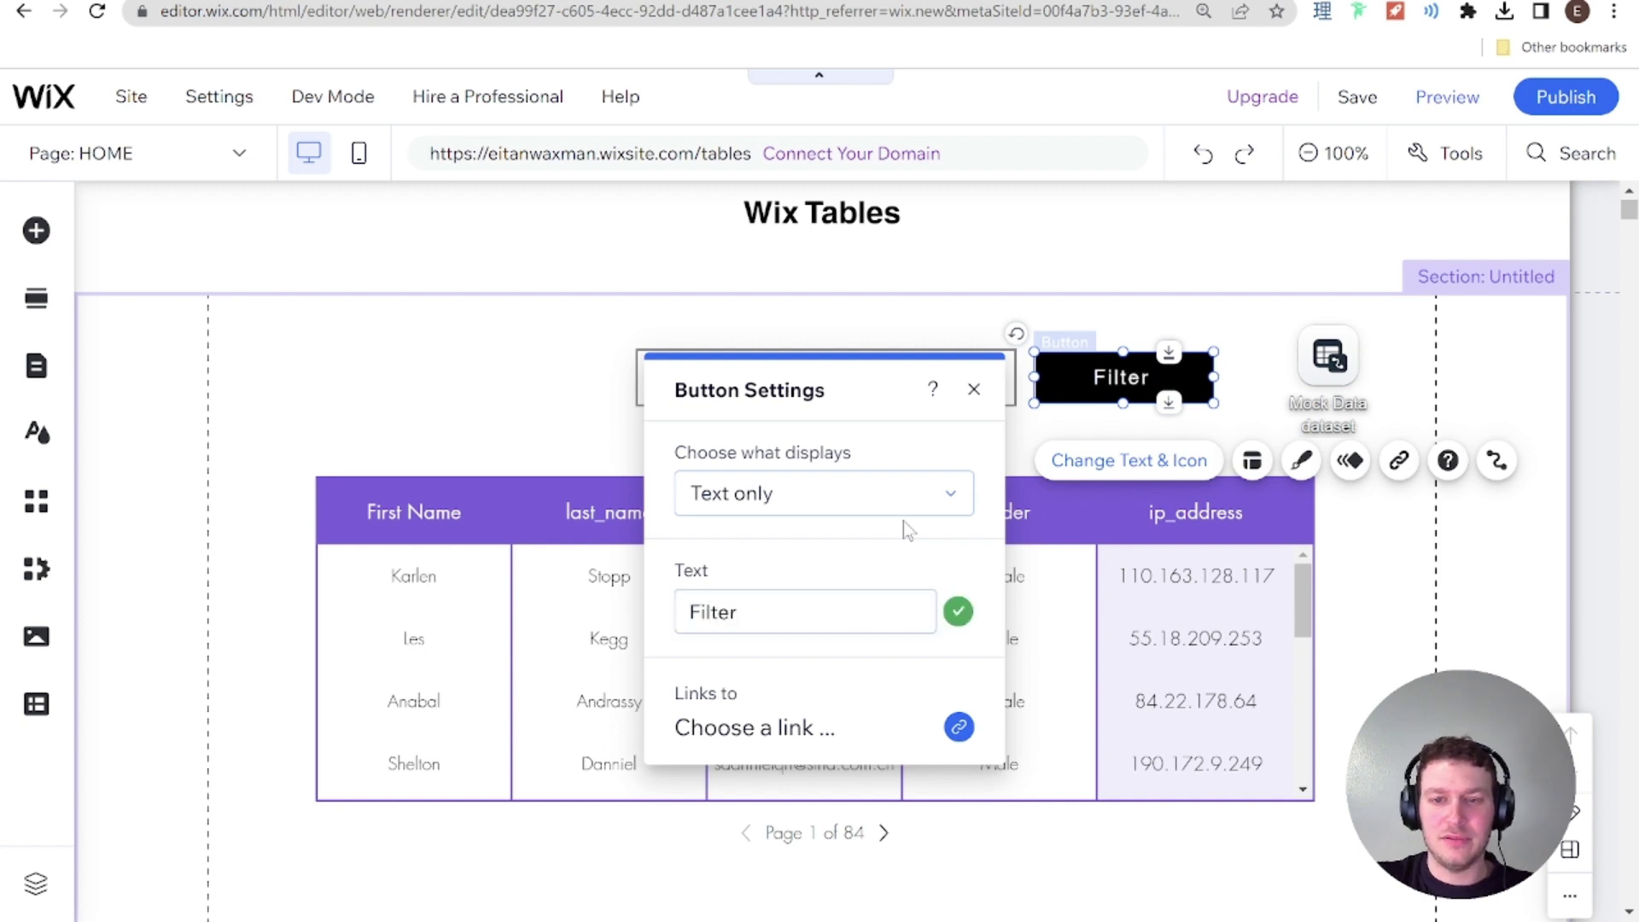
{"action": "left_click", "coordinate": [750, 608]}
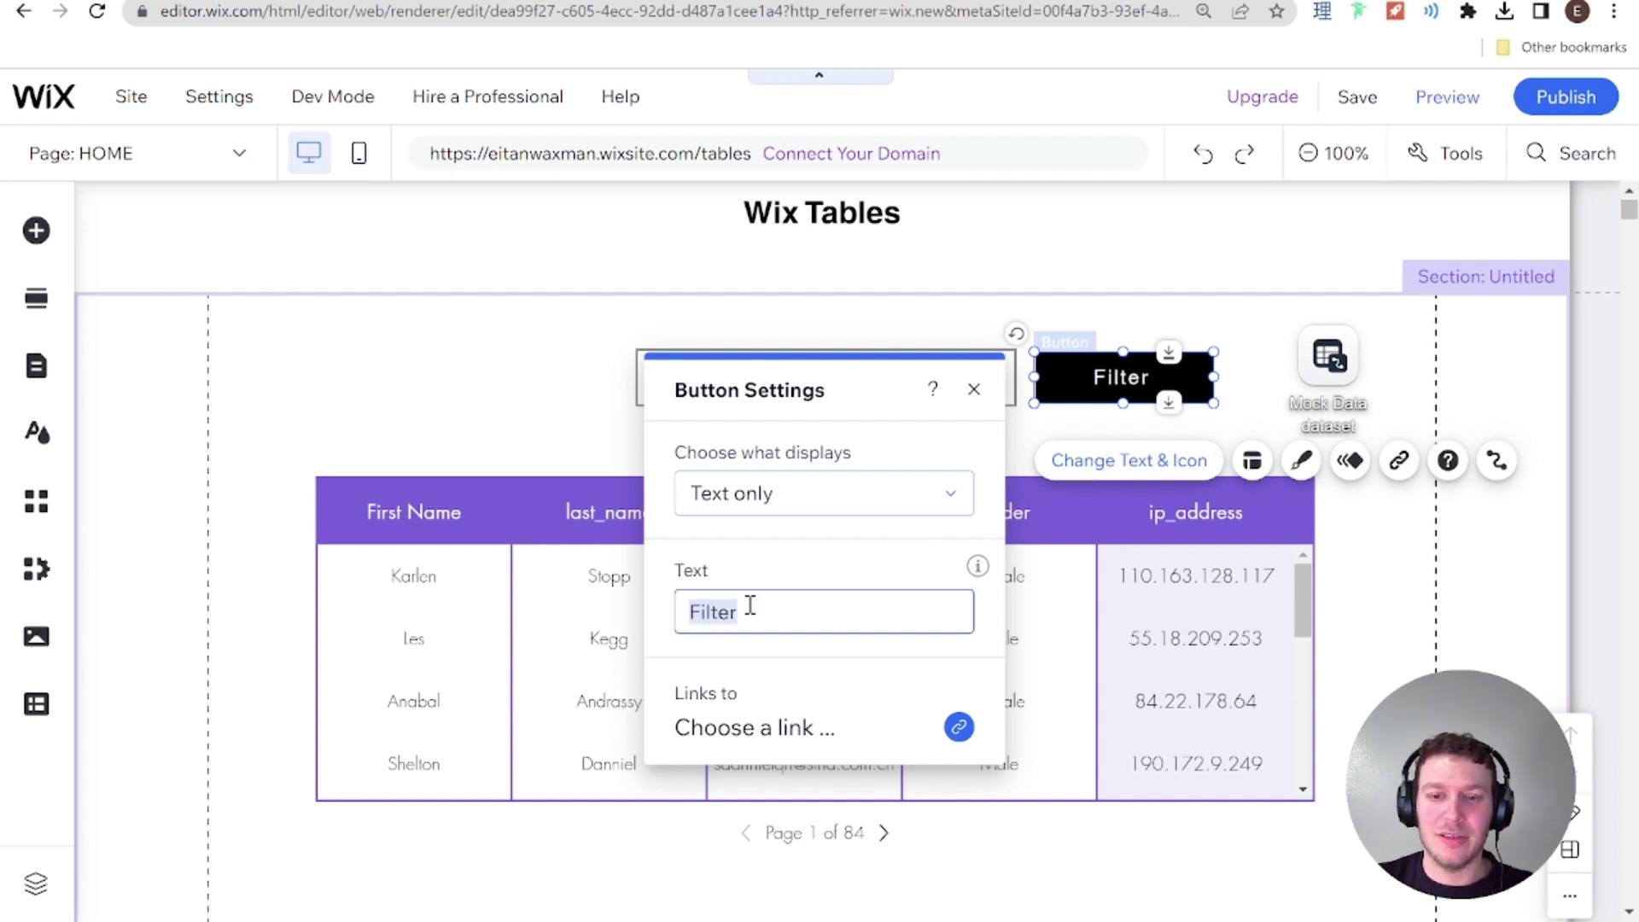
{"action": "type", "text": "Clear F"}
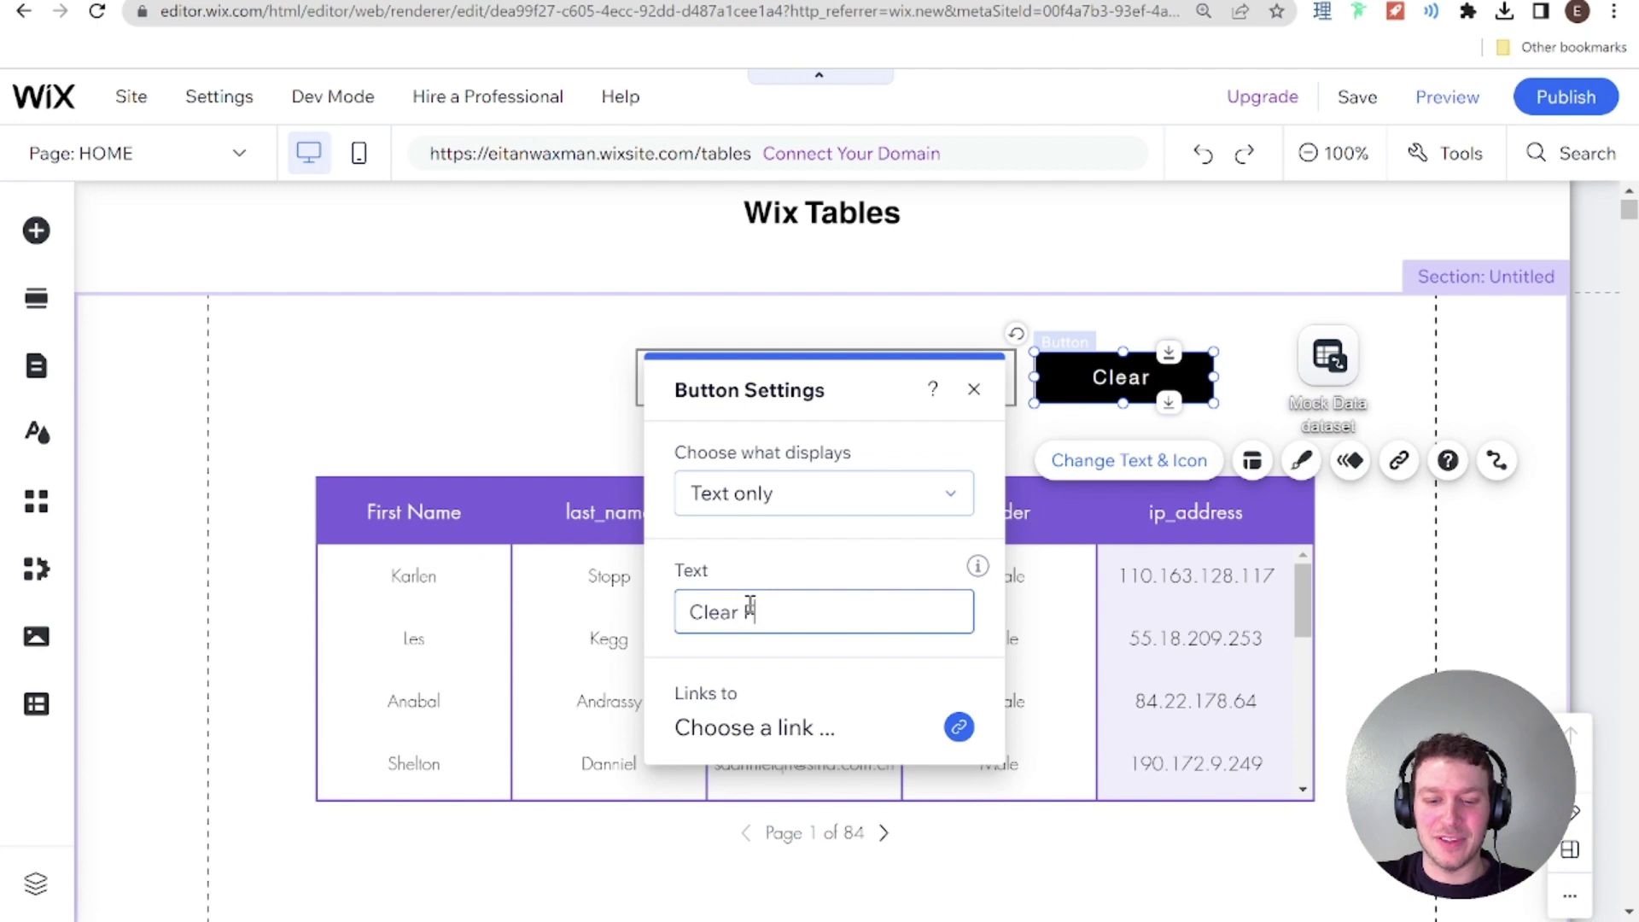
{"action": "type", "text": "ilter"}
{"action": "key", "text": "Return"}
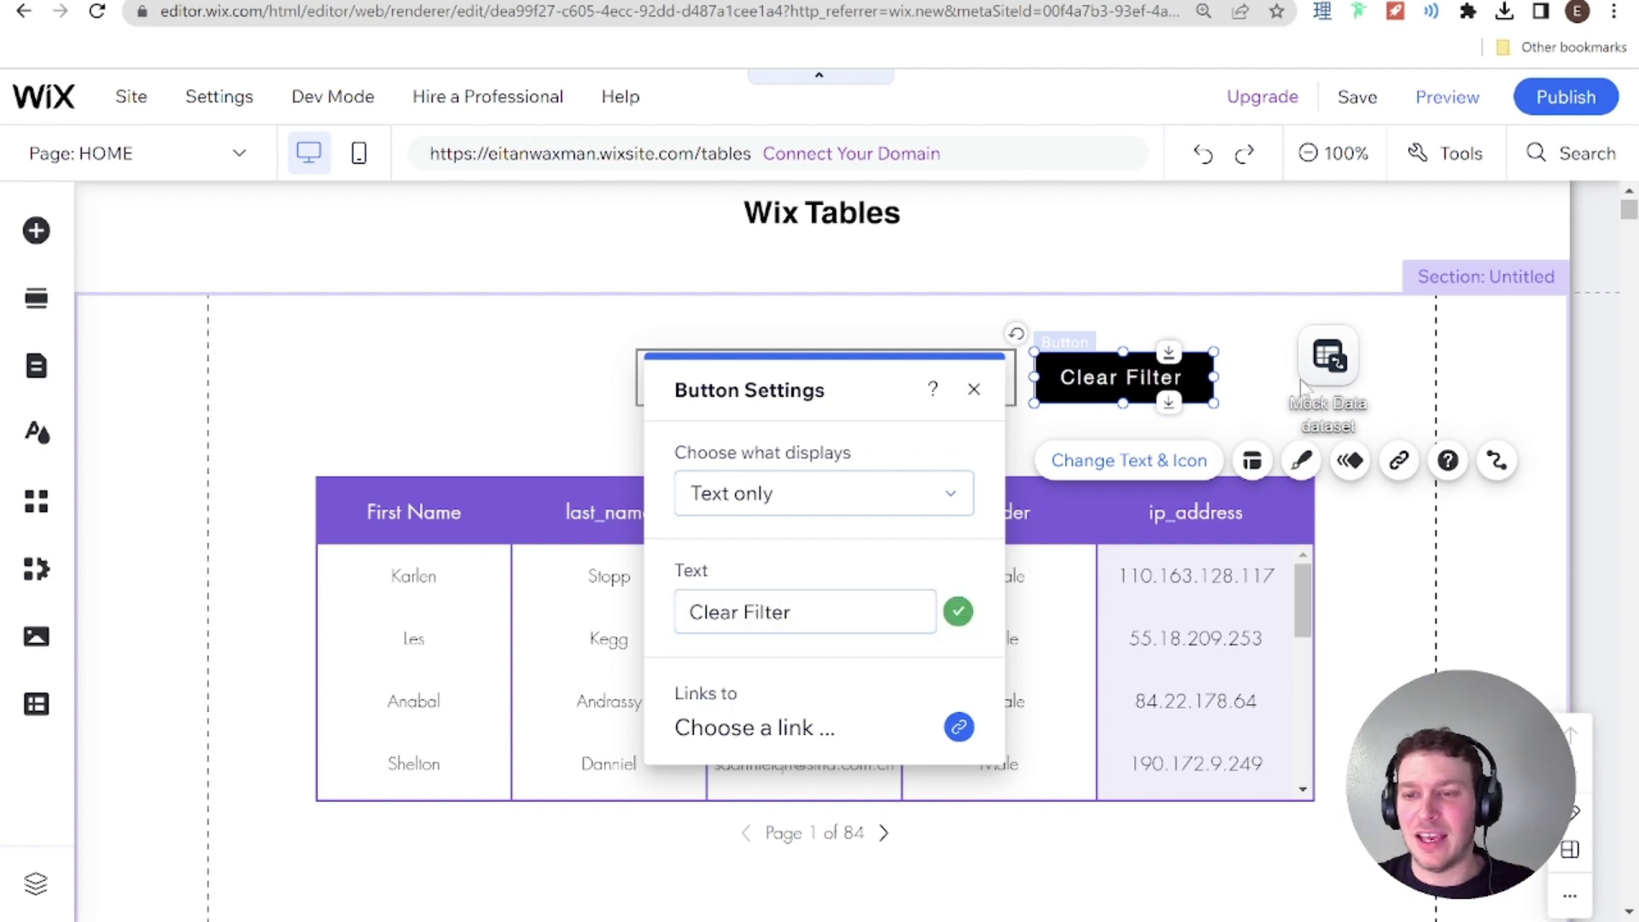
Step: Connect Clear Filter to Mock Data with click action Reset input values, label not connected
{"action": "left_click", "coordinate": [1317, 374]}
{"action": "left_click", "coordinate": [1116, 389]}
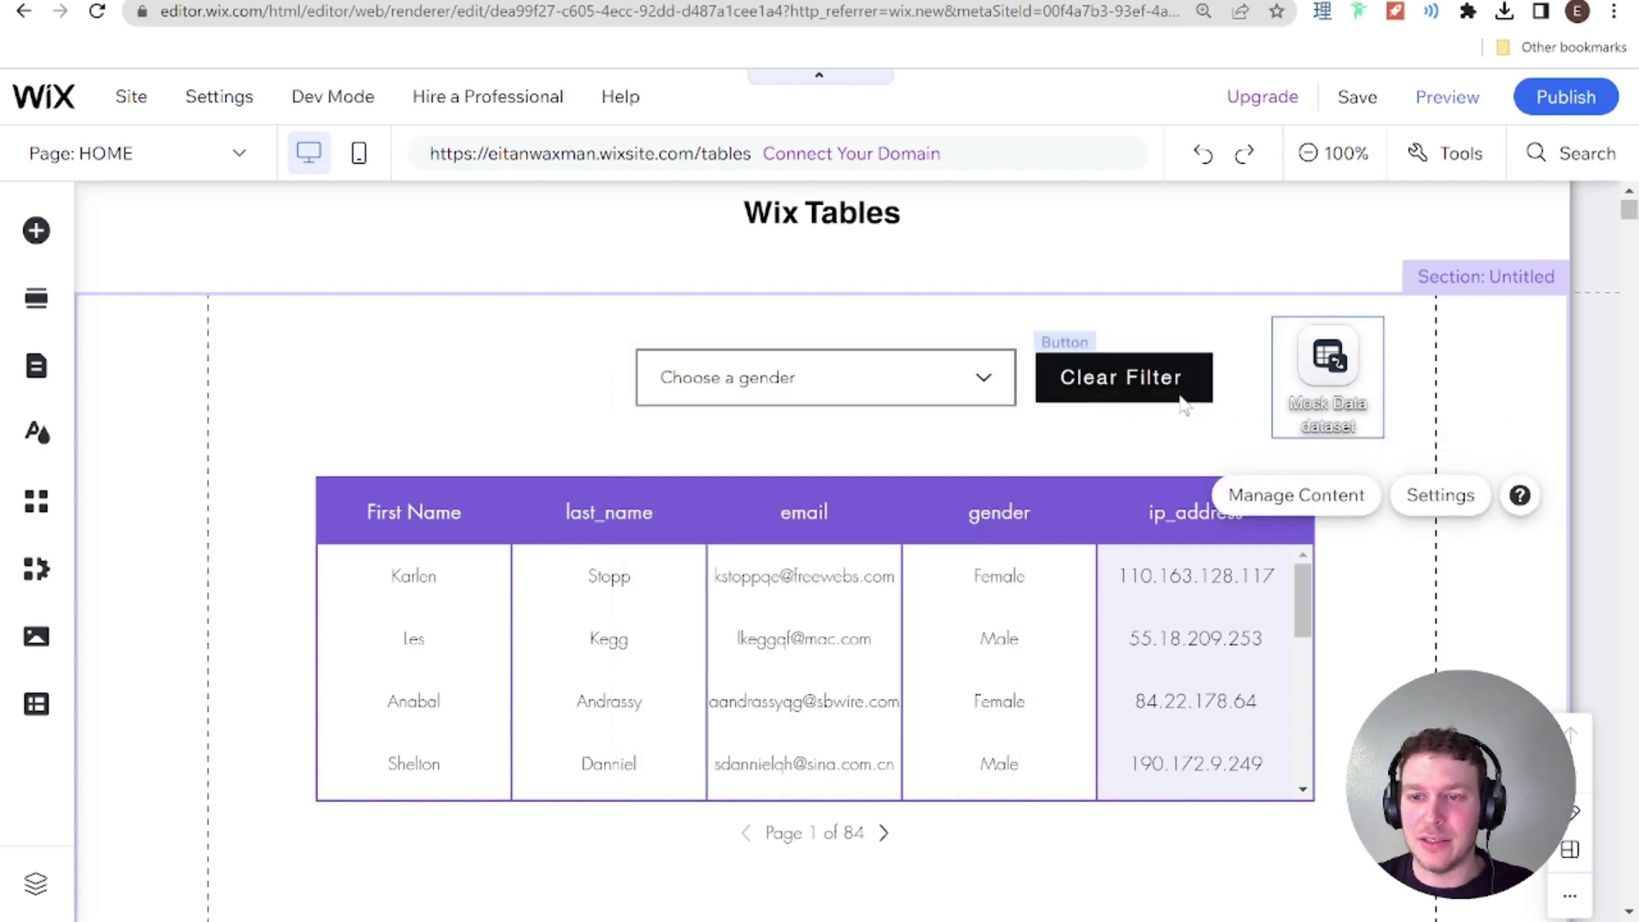
{"action": "left_click", "coordinate": [1495, 461]}
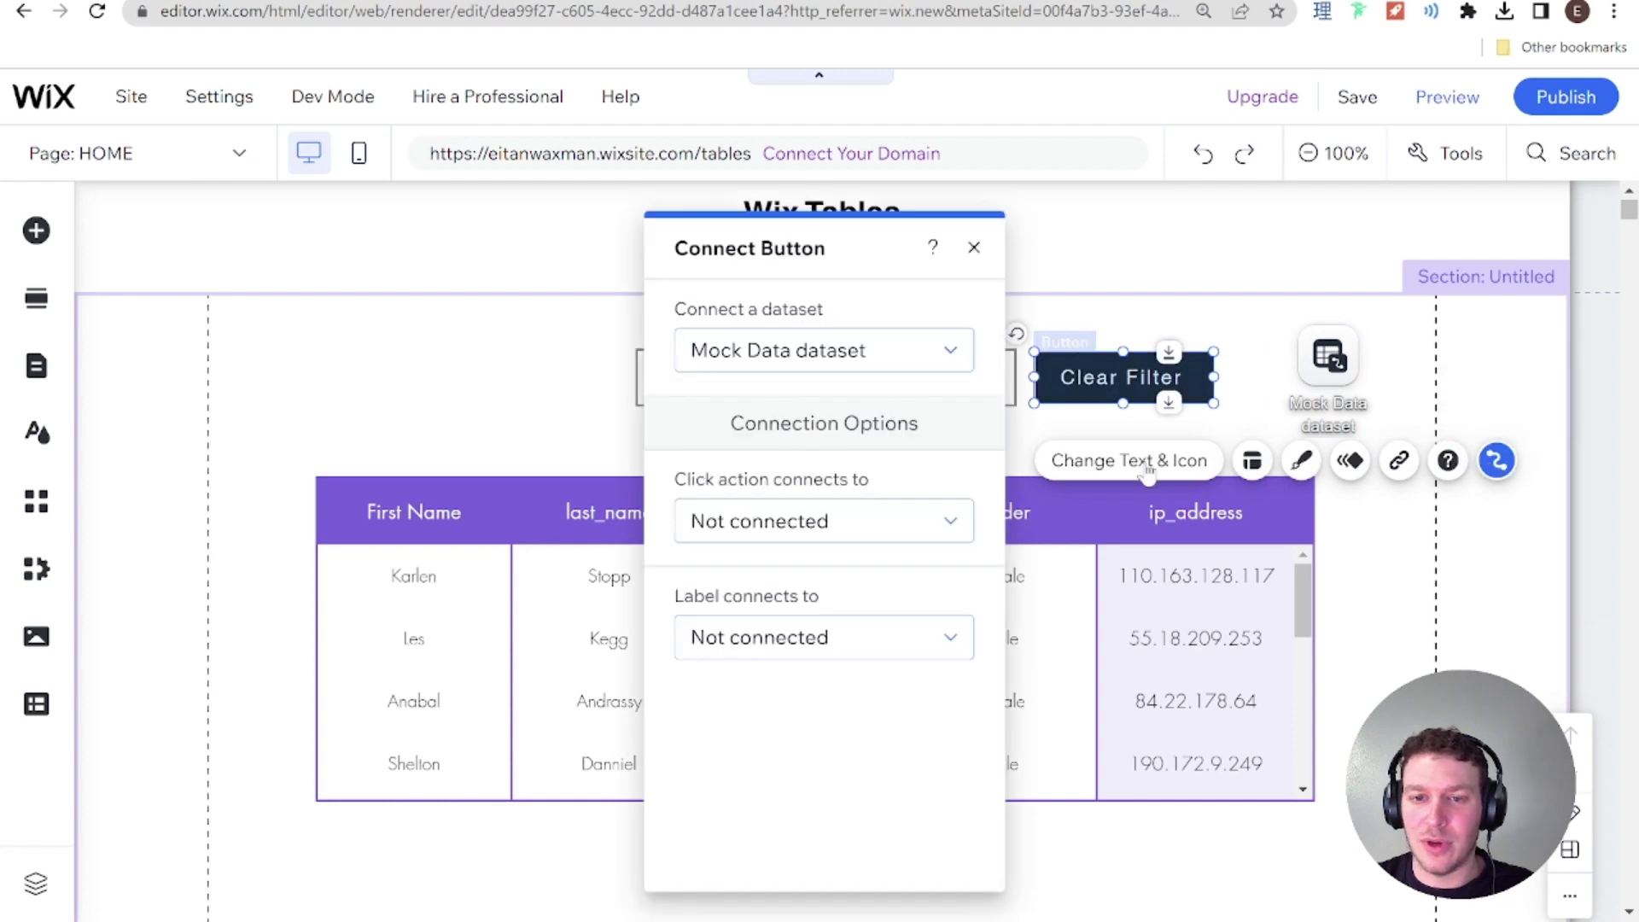
{"action": "left_click", "coordinate": [841, 522]}
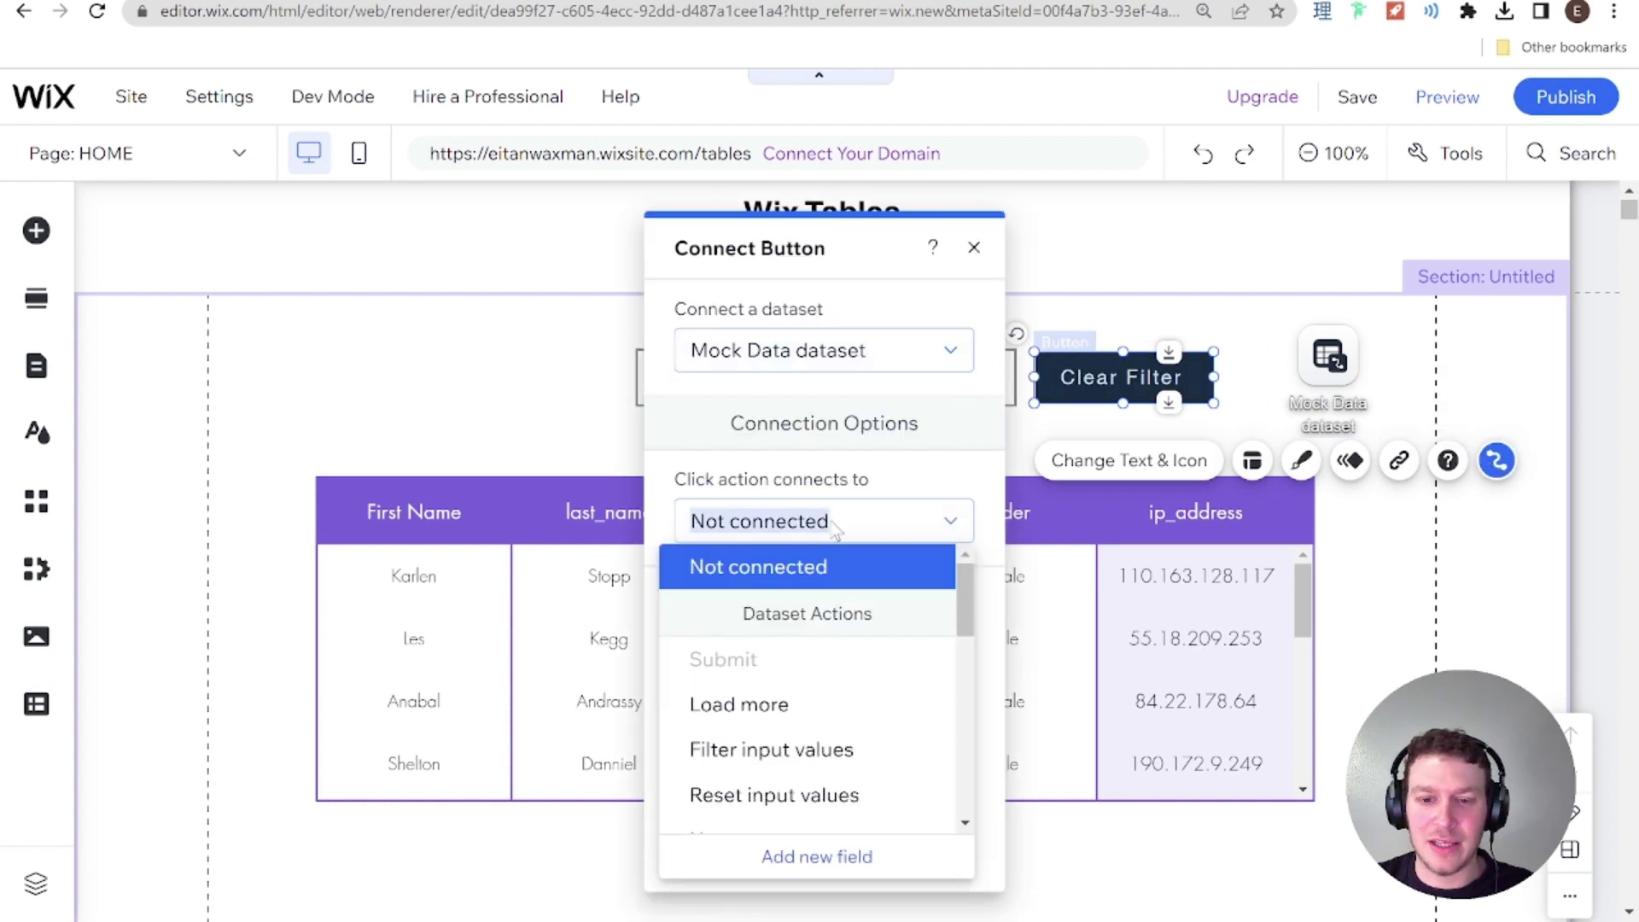
{"action": "scroll", "coordinate": [819, 692], "scroll_direction": "down", "scroll_amount": 1}
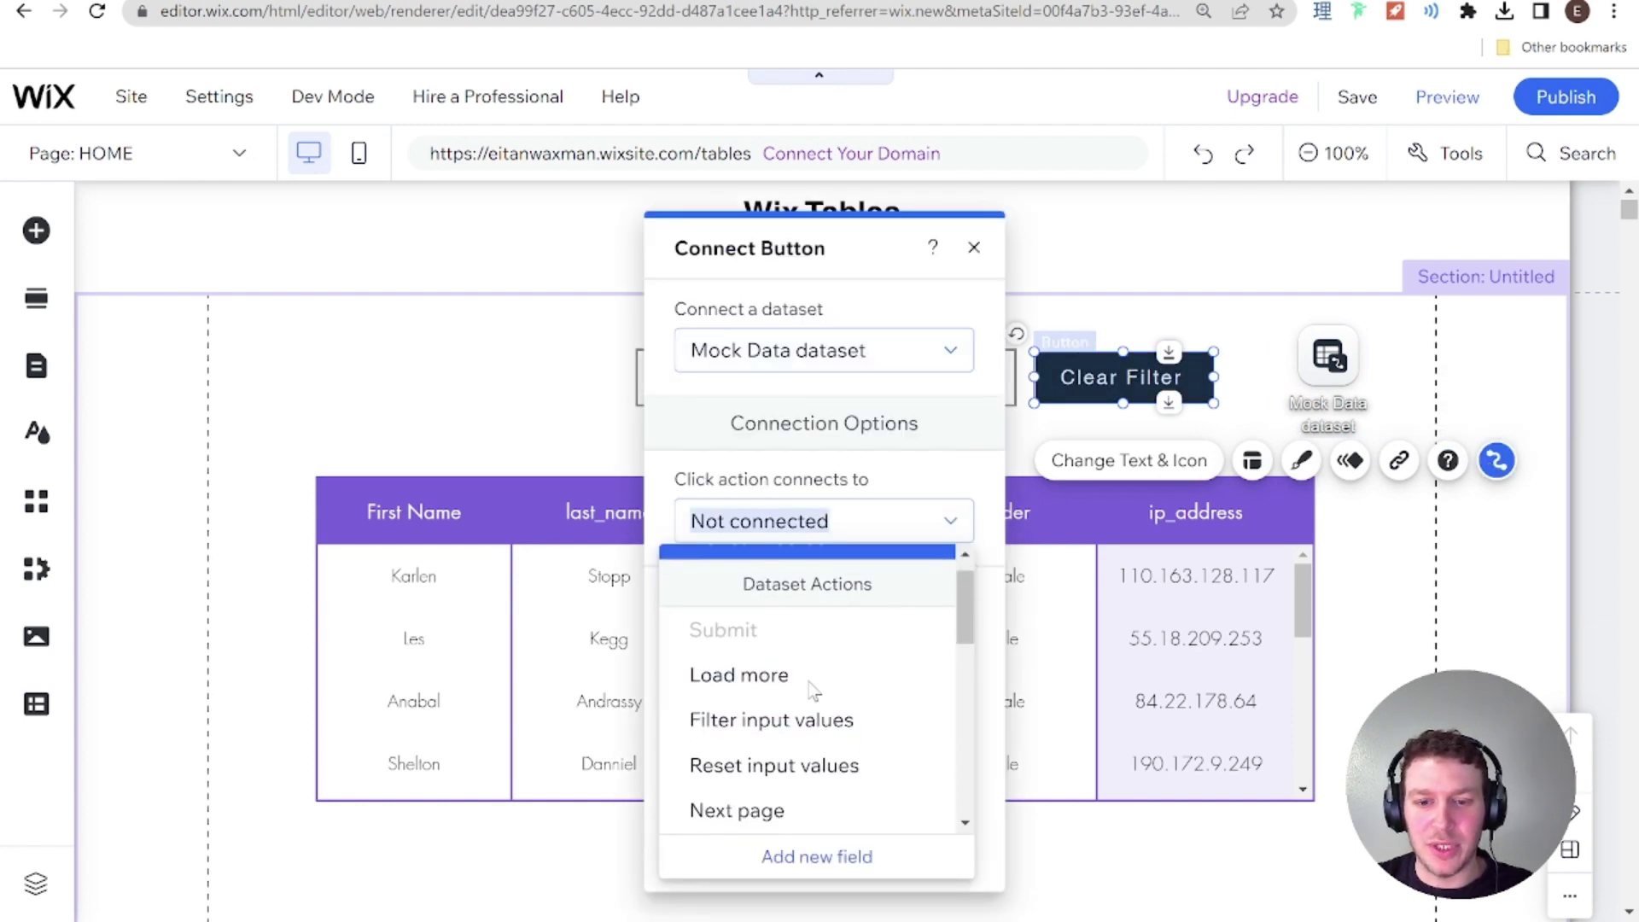
{"action": "scroll", "coordinate": [874, 706], "scroll_direction": "down", "scroll_amount": 5}
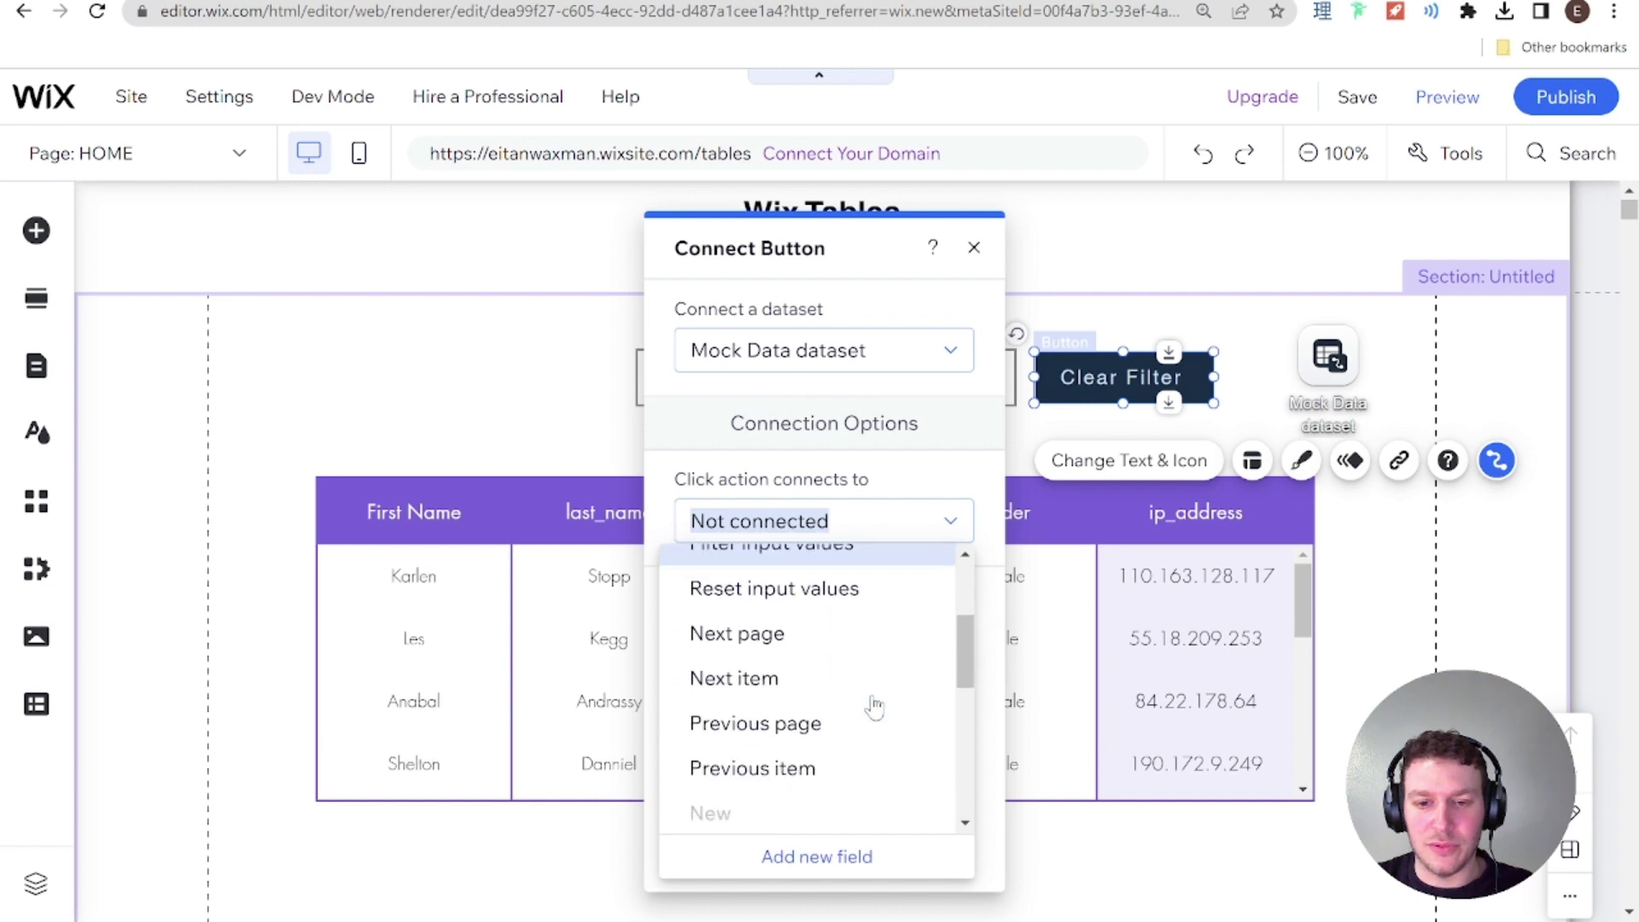
{"action": "scroll", "coordinate": [878, 694], "scroll_direction": "down", "scroll_amount": 5}
{"action": "scroll", "coordinate": [871, 695], "scroll_direction": "up", "scroll_amount": 15}
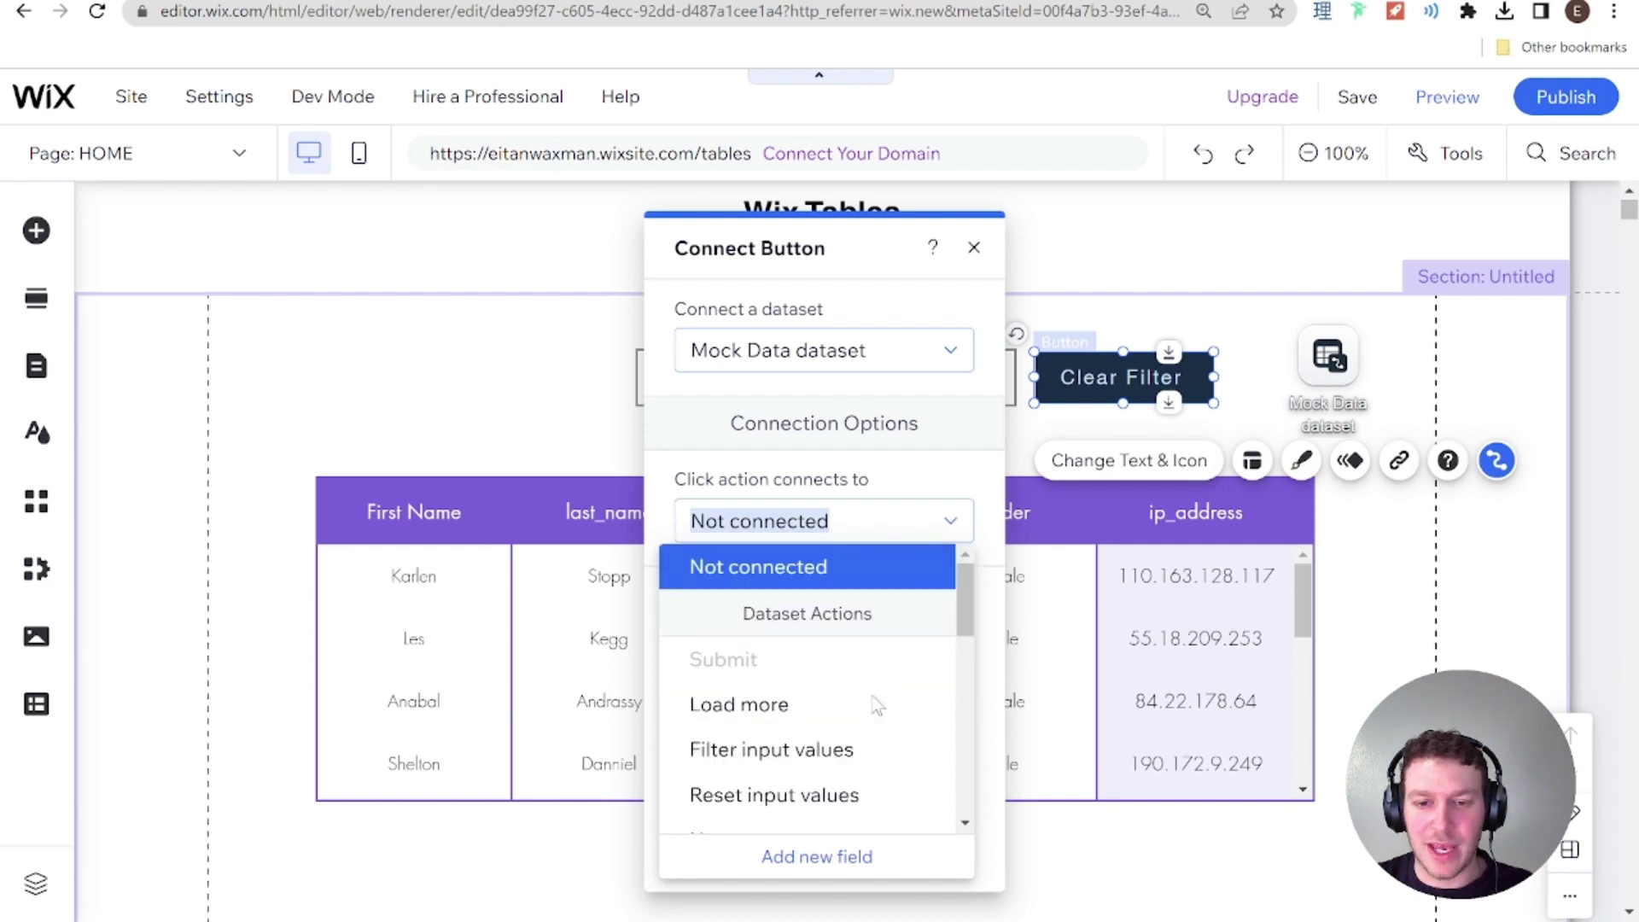
{"action": "scroll", "coordinate": [871, 695], "scroll_direction": "down", "scroll_amount": 2}
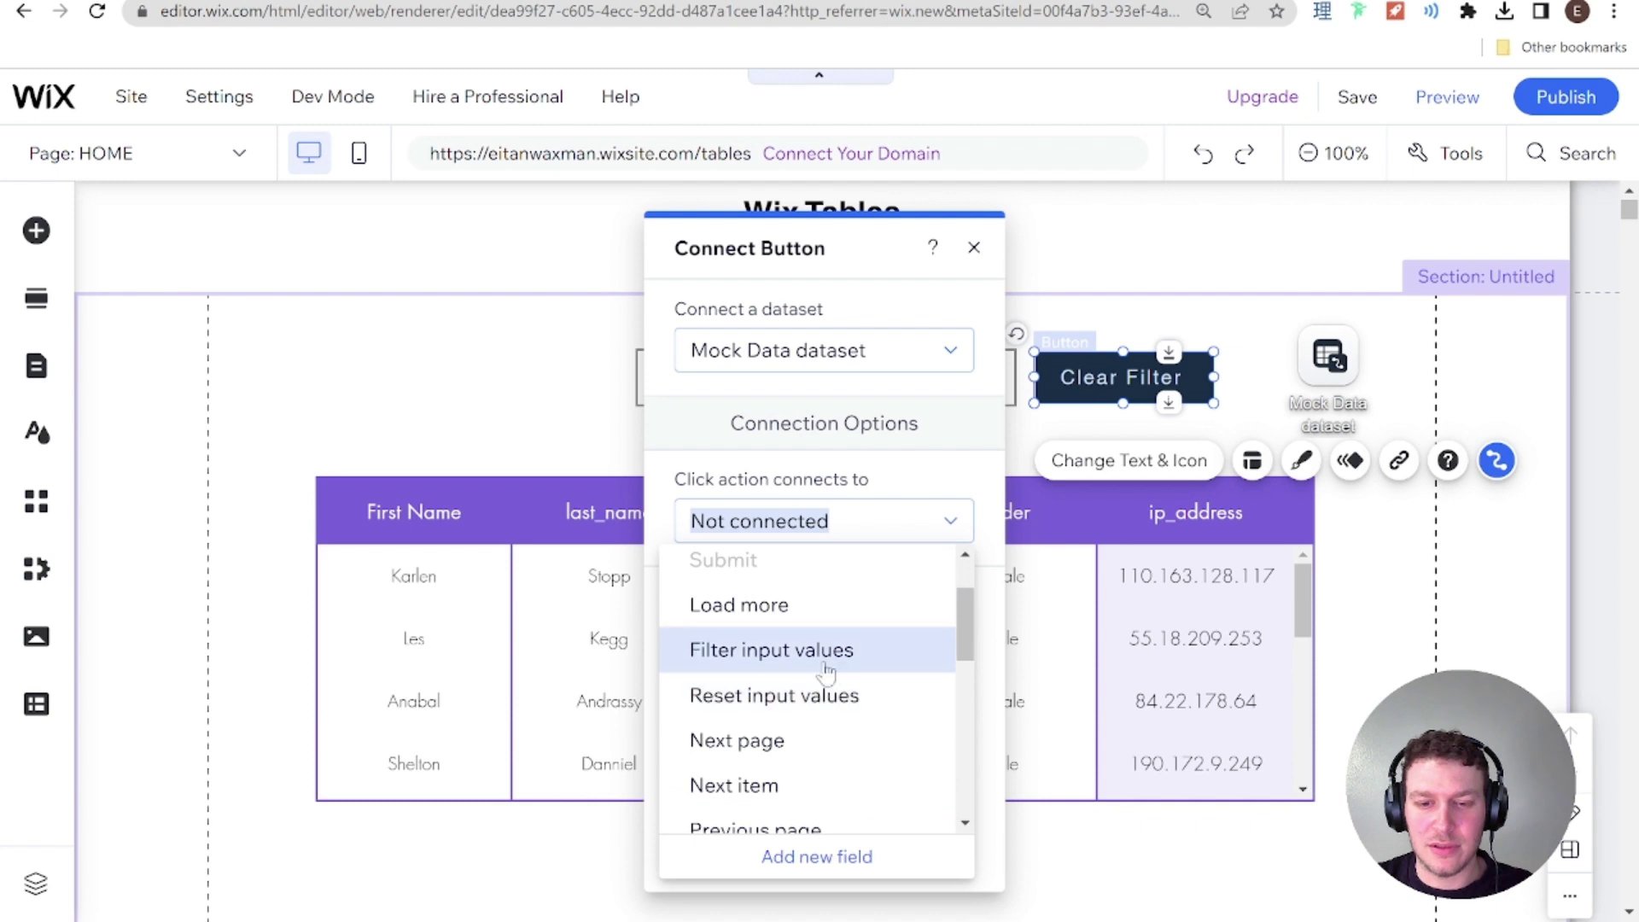
{"action": "left_click", "coordinate": [824, 689]}
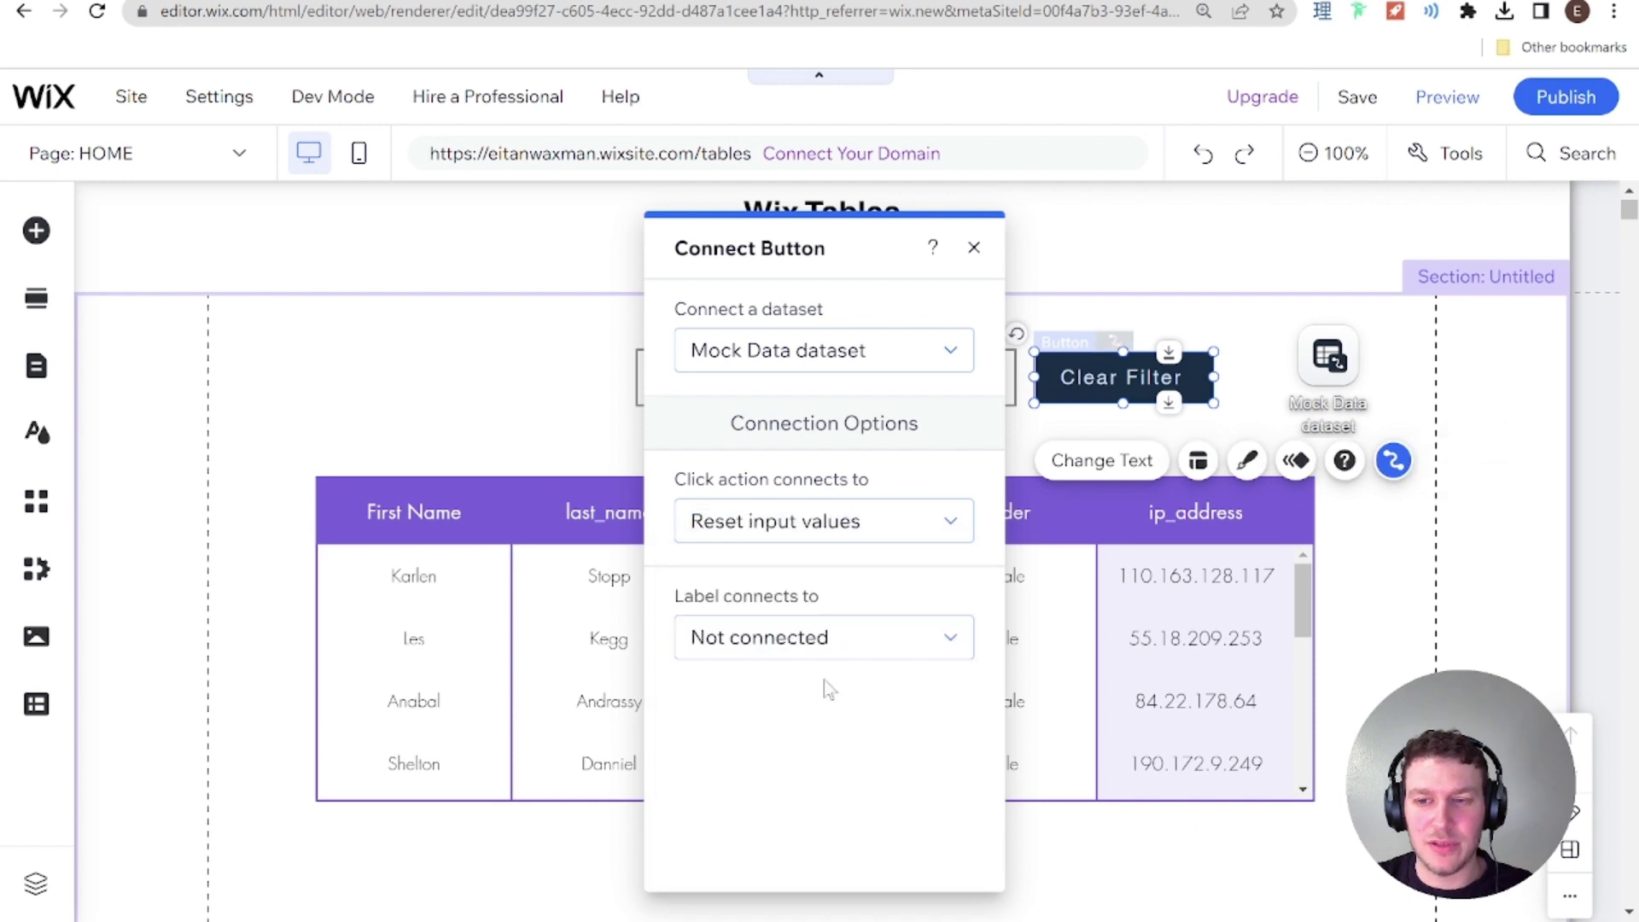
{"action": "left_click", "coordinate": [823, 649]}
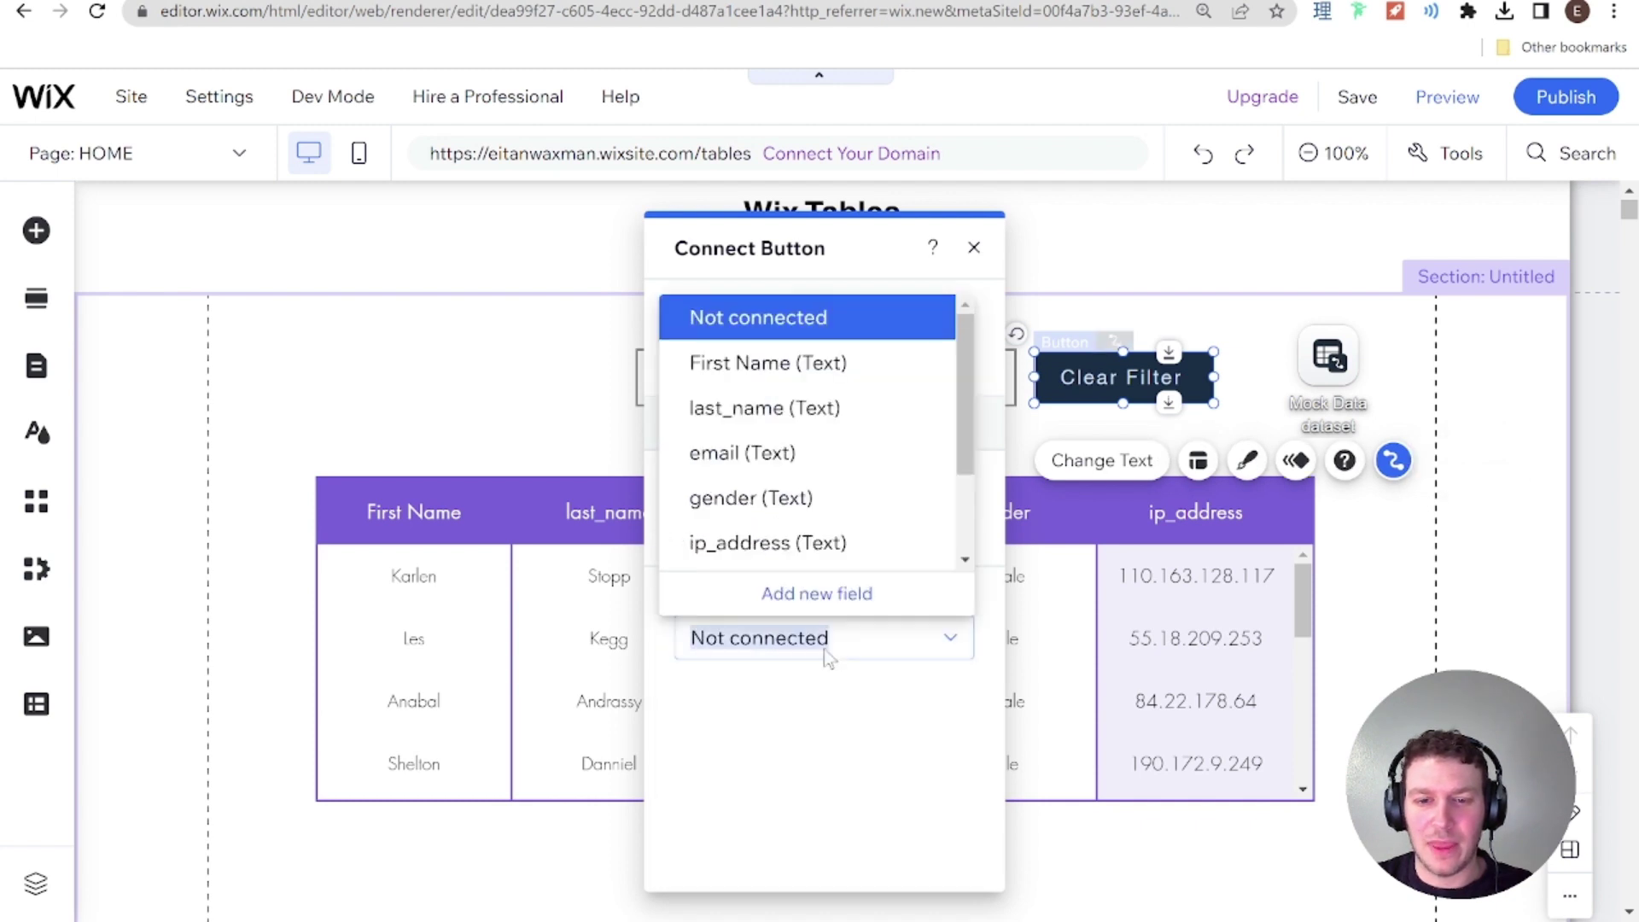
{"action": "left_click", "coordinate": [861, 679]}
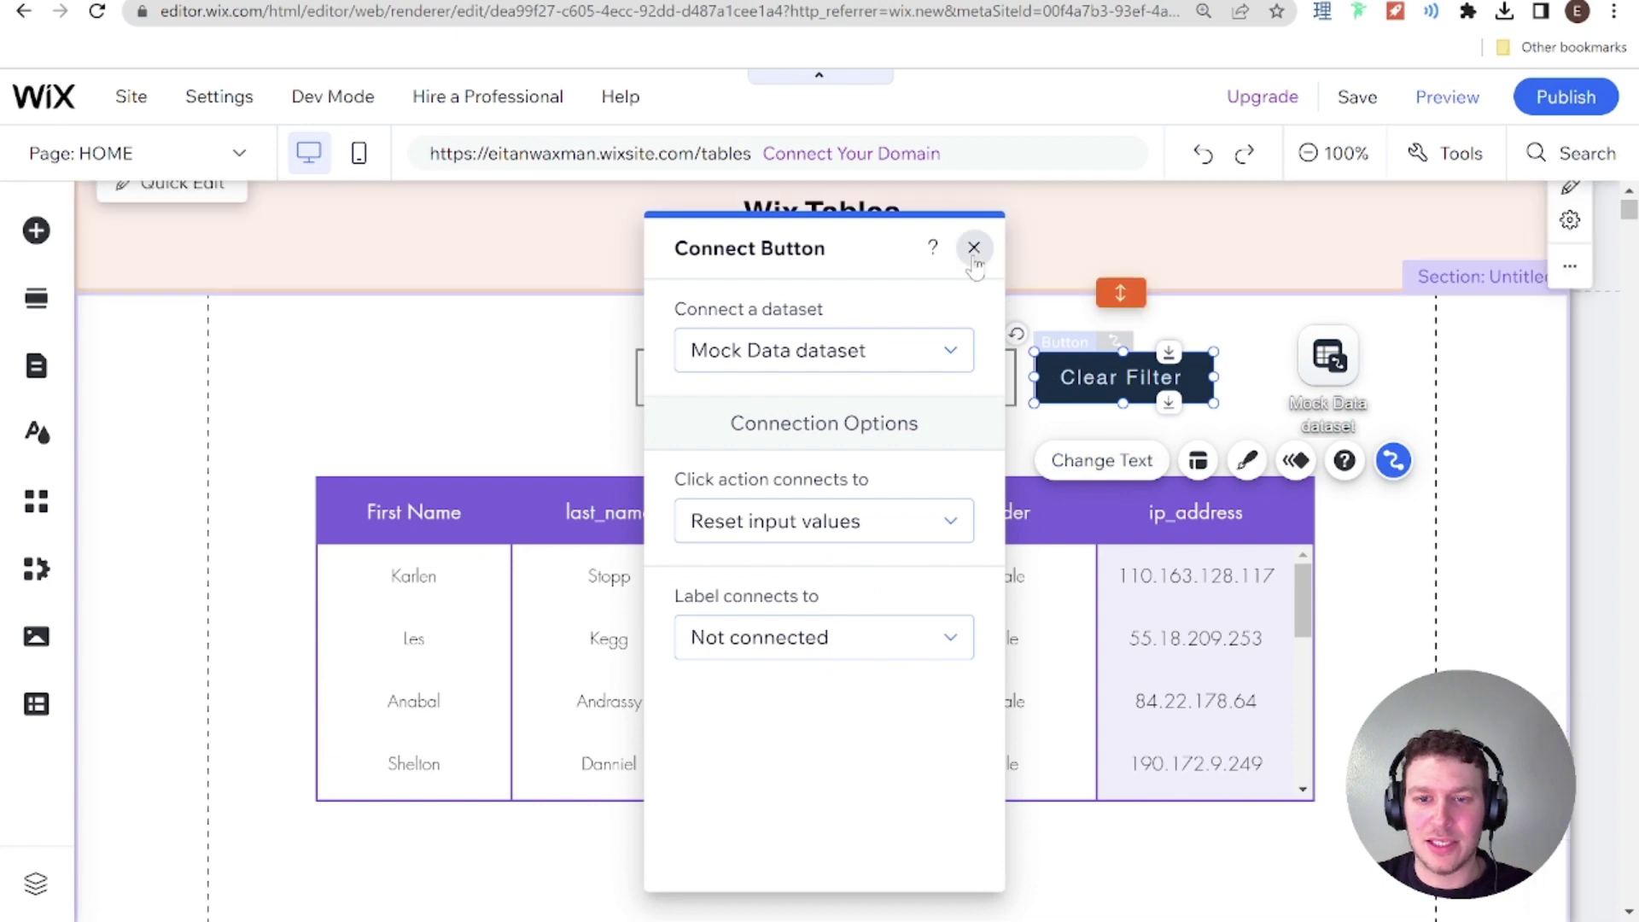
Step: In Preview, filter to Male, then use Clear Filter to restore all 84 pages
{"action": "left_click", "coordinate": [974, 248]}
{"action": "left_click", "coordinate": [1447, 97]}
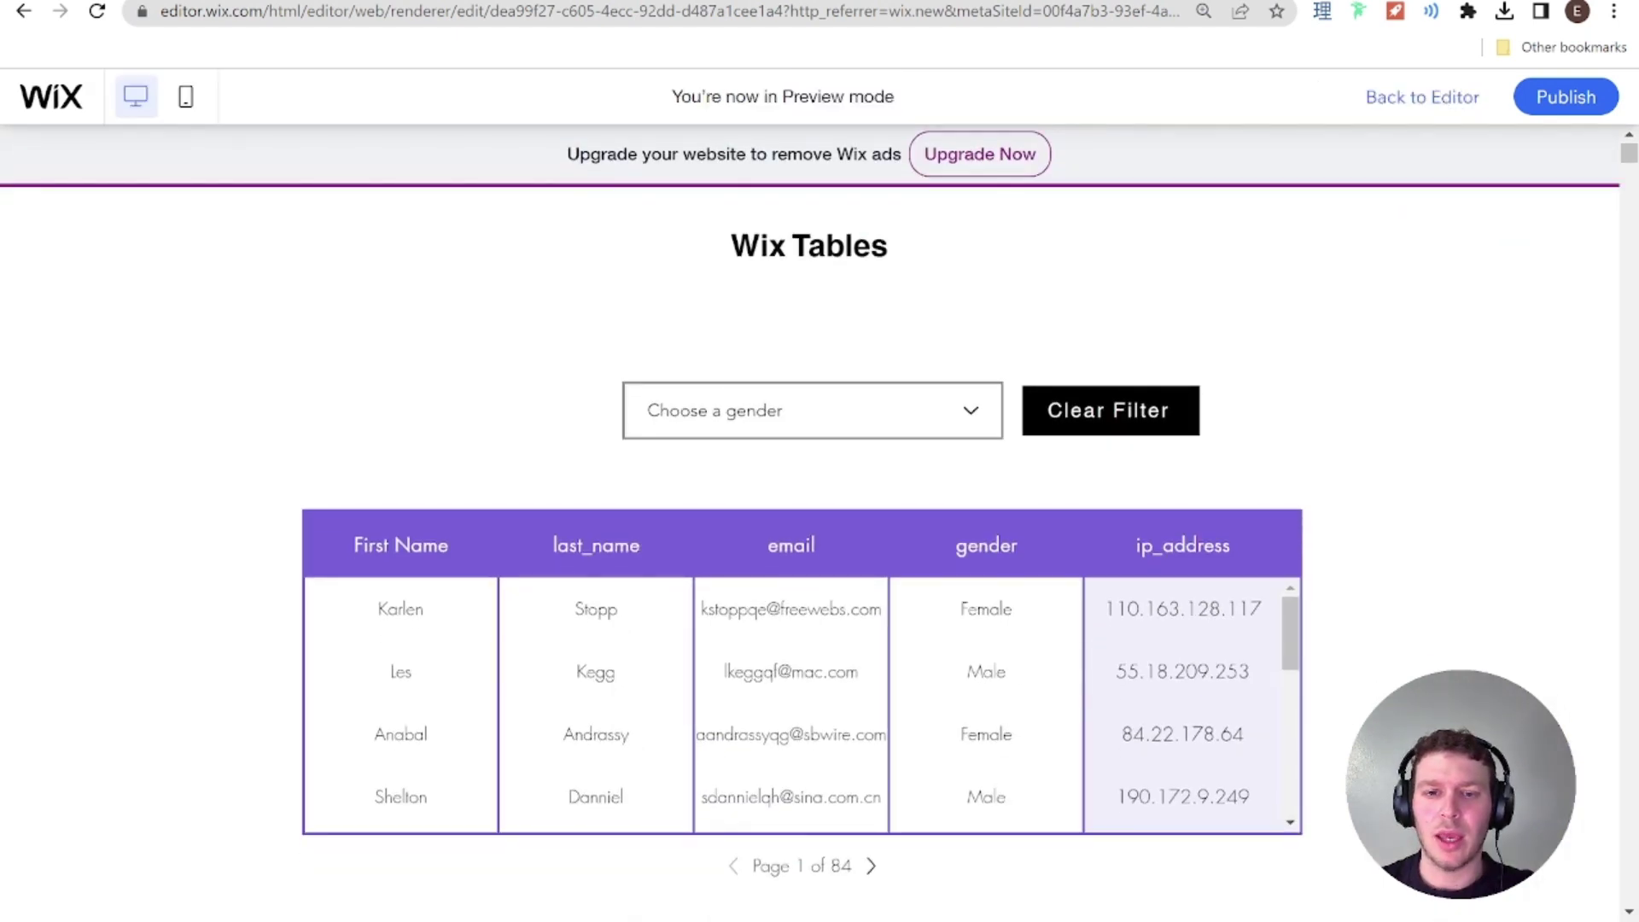
{"action": "left_click", "coordinate": [885, 427]}
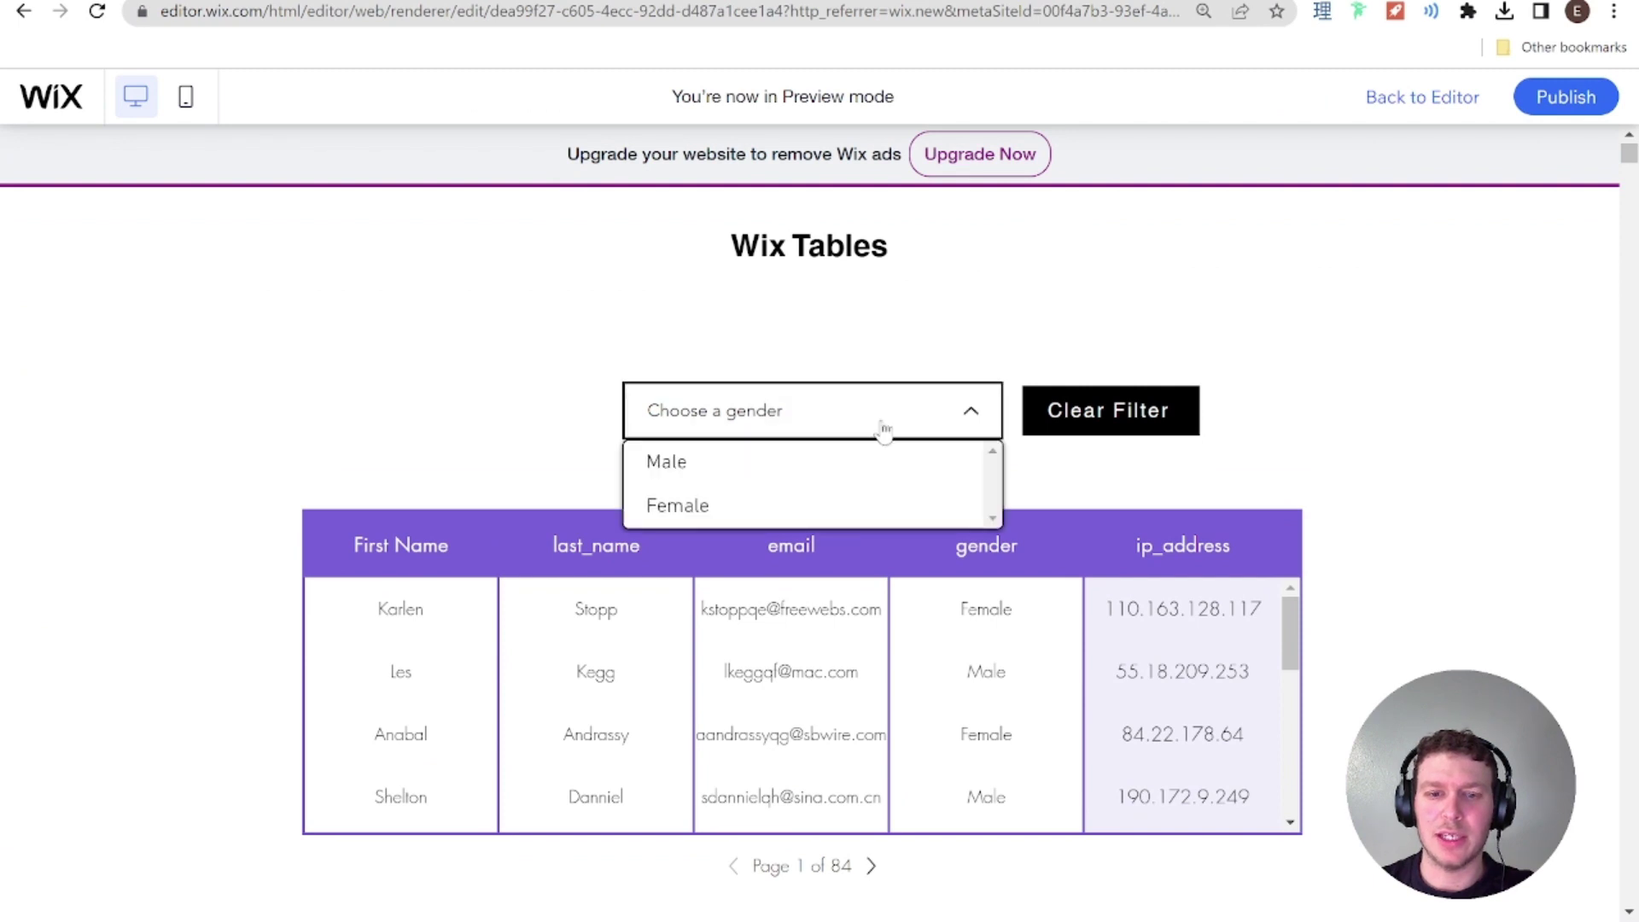
{"action": "left_click", "coordinate": [827, 468]}
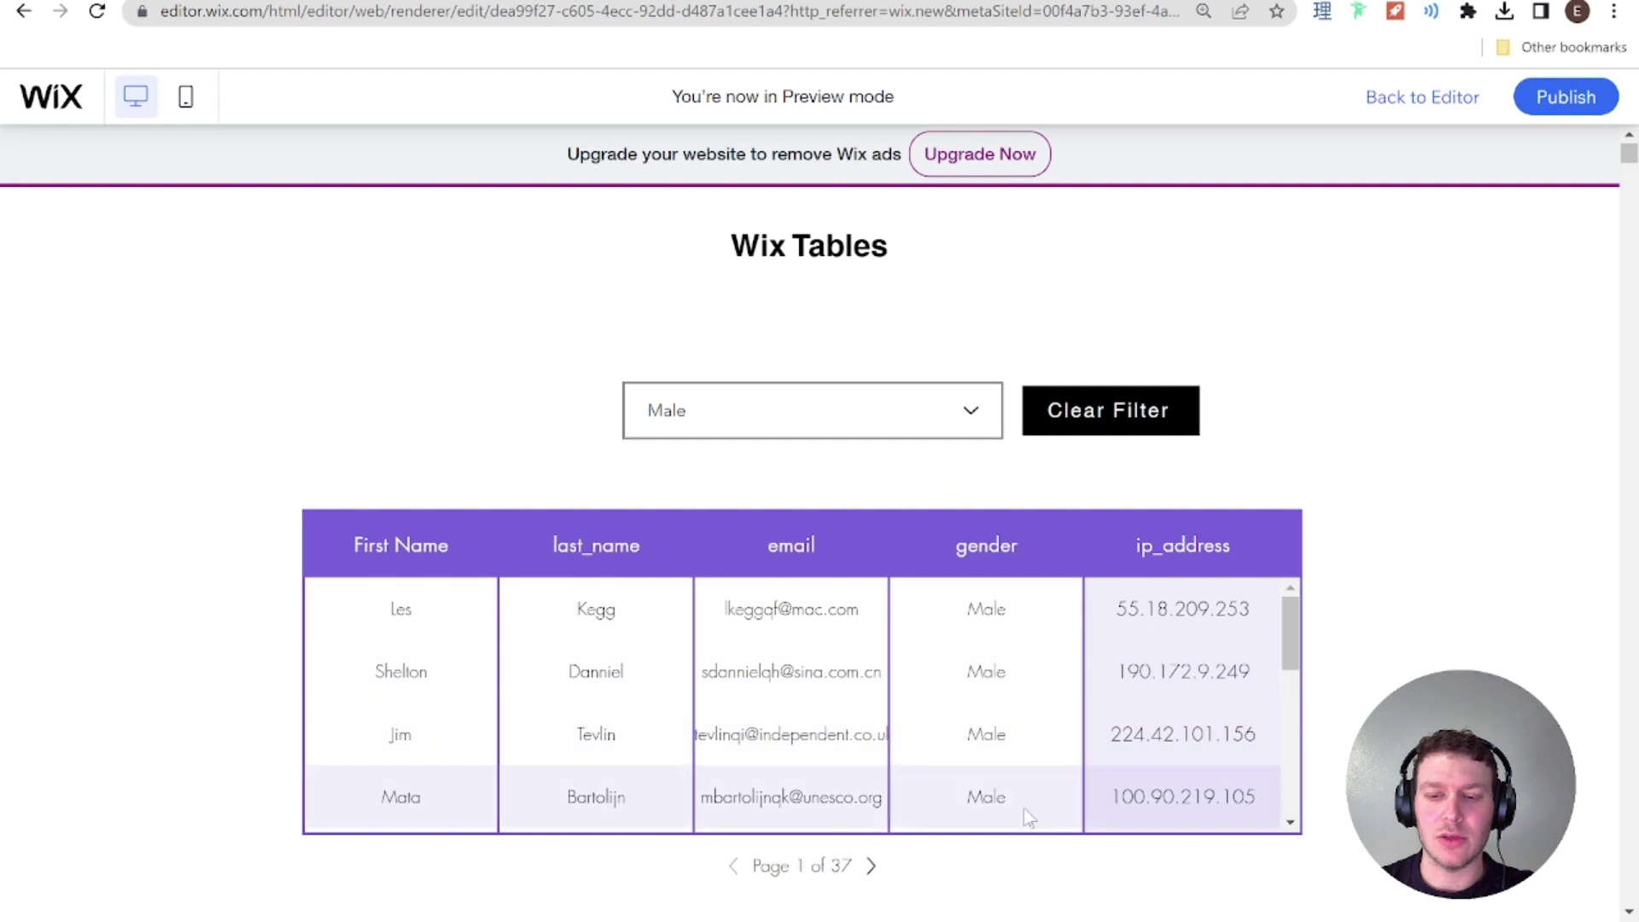
{"action": "scroll", "coordinate": [959, 717], "scroll_direction": "down", "scroll_amount": 5}
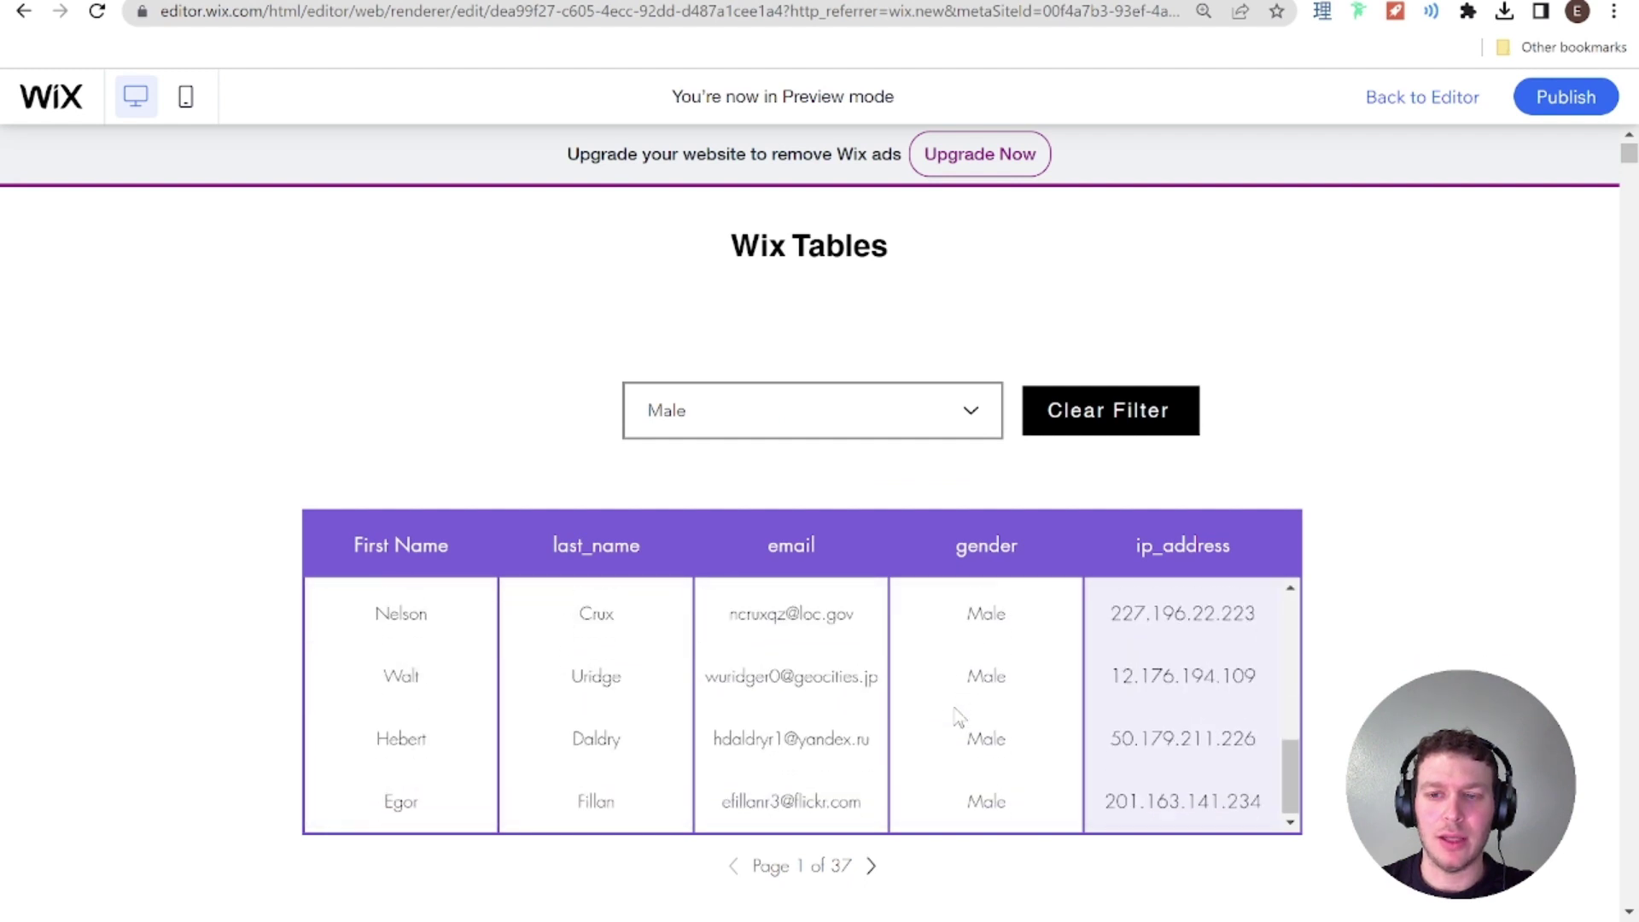
{"action": "scroll", "coordinate": [959, 717], "scroll_direction": "up", "scroll_amount": 10}
{"action": "left_click", "coordinate": [1110, 436]}
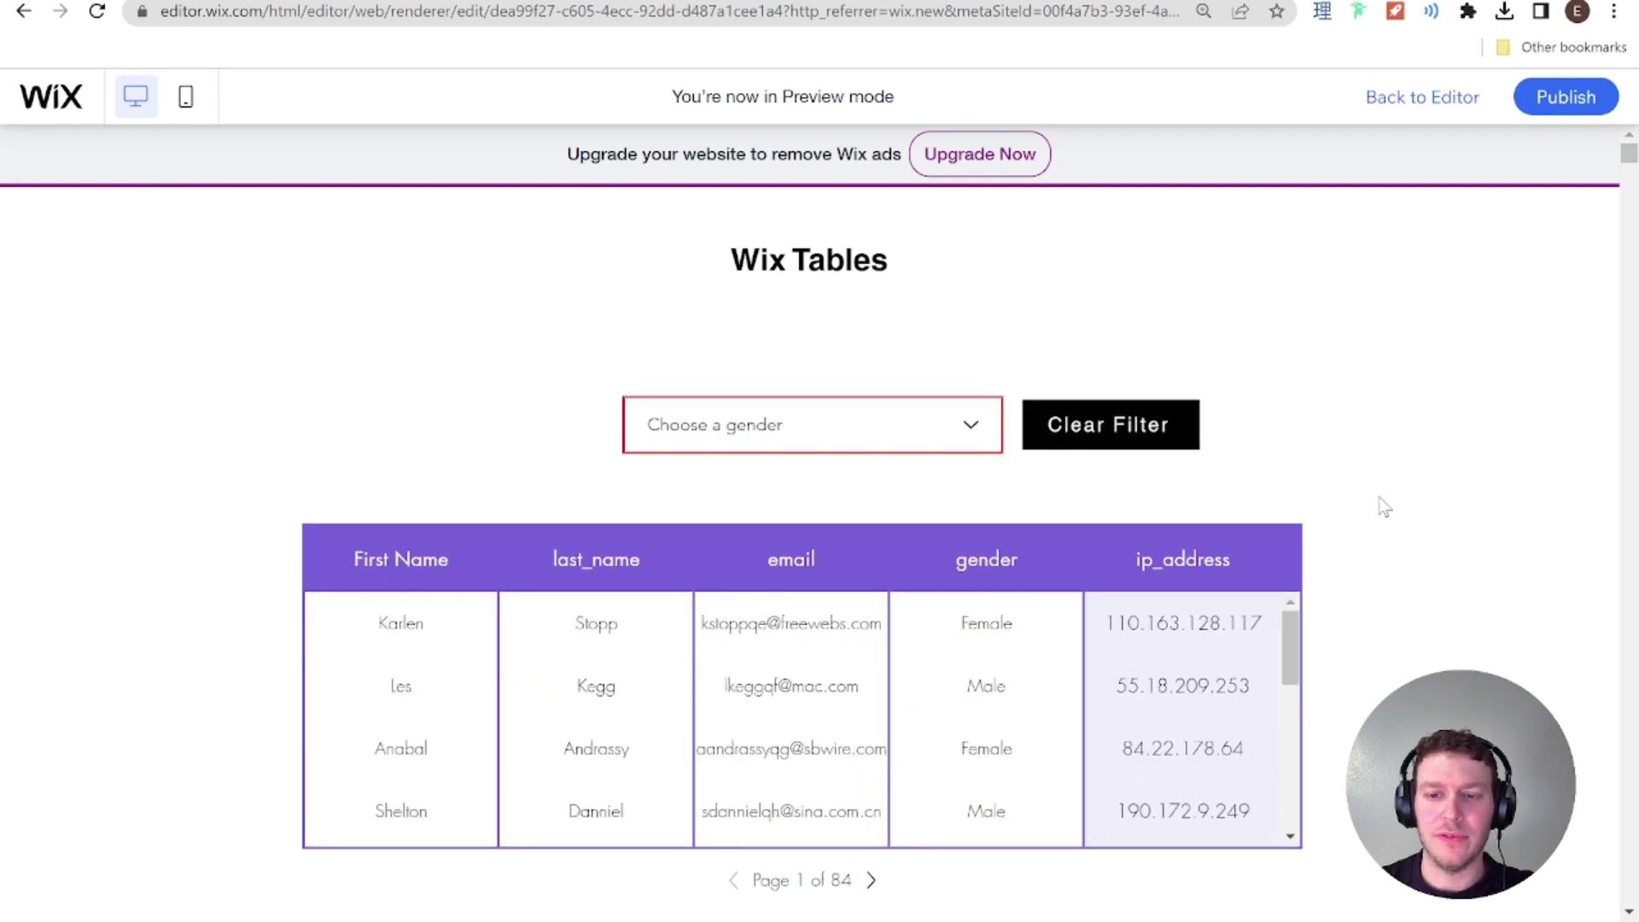
{"action": "scroll", "coordinate": [1383, 506], "scroll_direction": "down", "scroll_amount": 2}
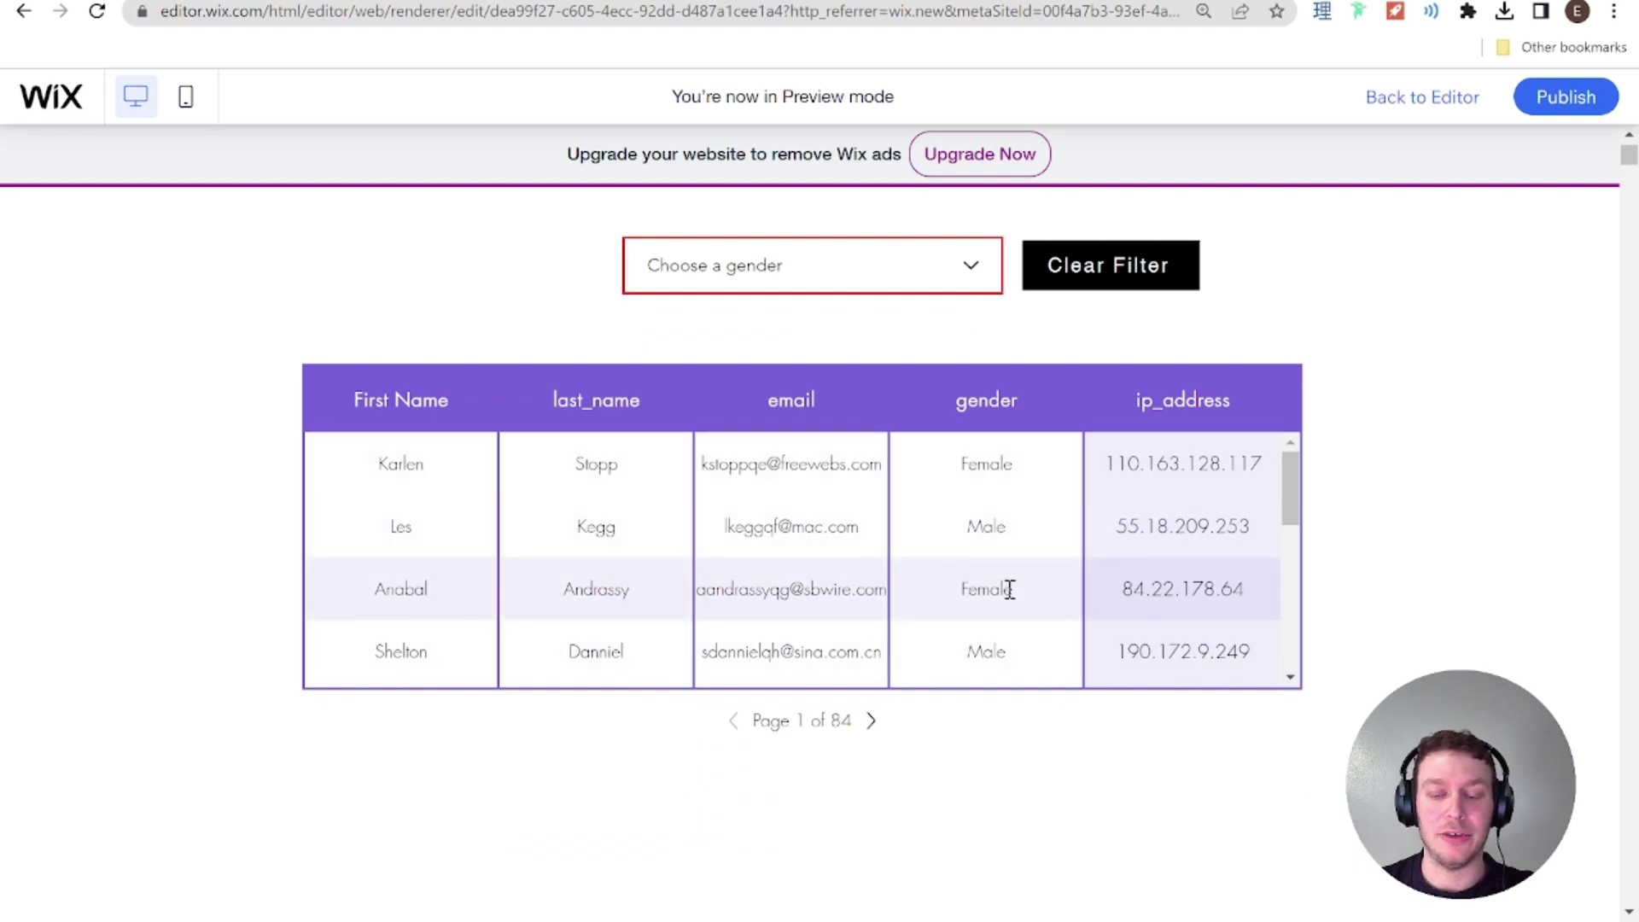
{"action": "scroll", "coordinate": [1010, 589], "scroll_direction": "up", "scroll_amount": 2}
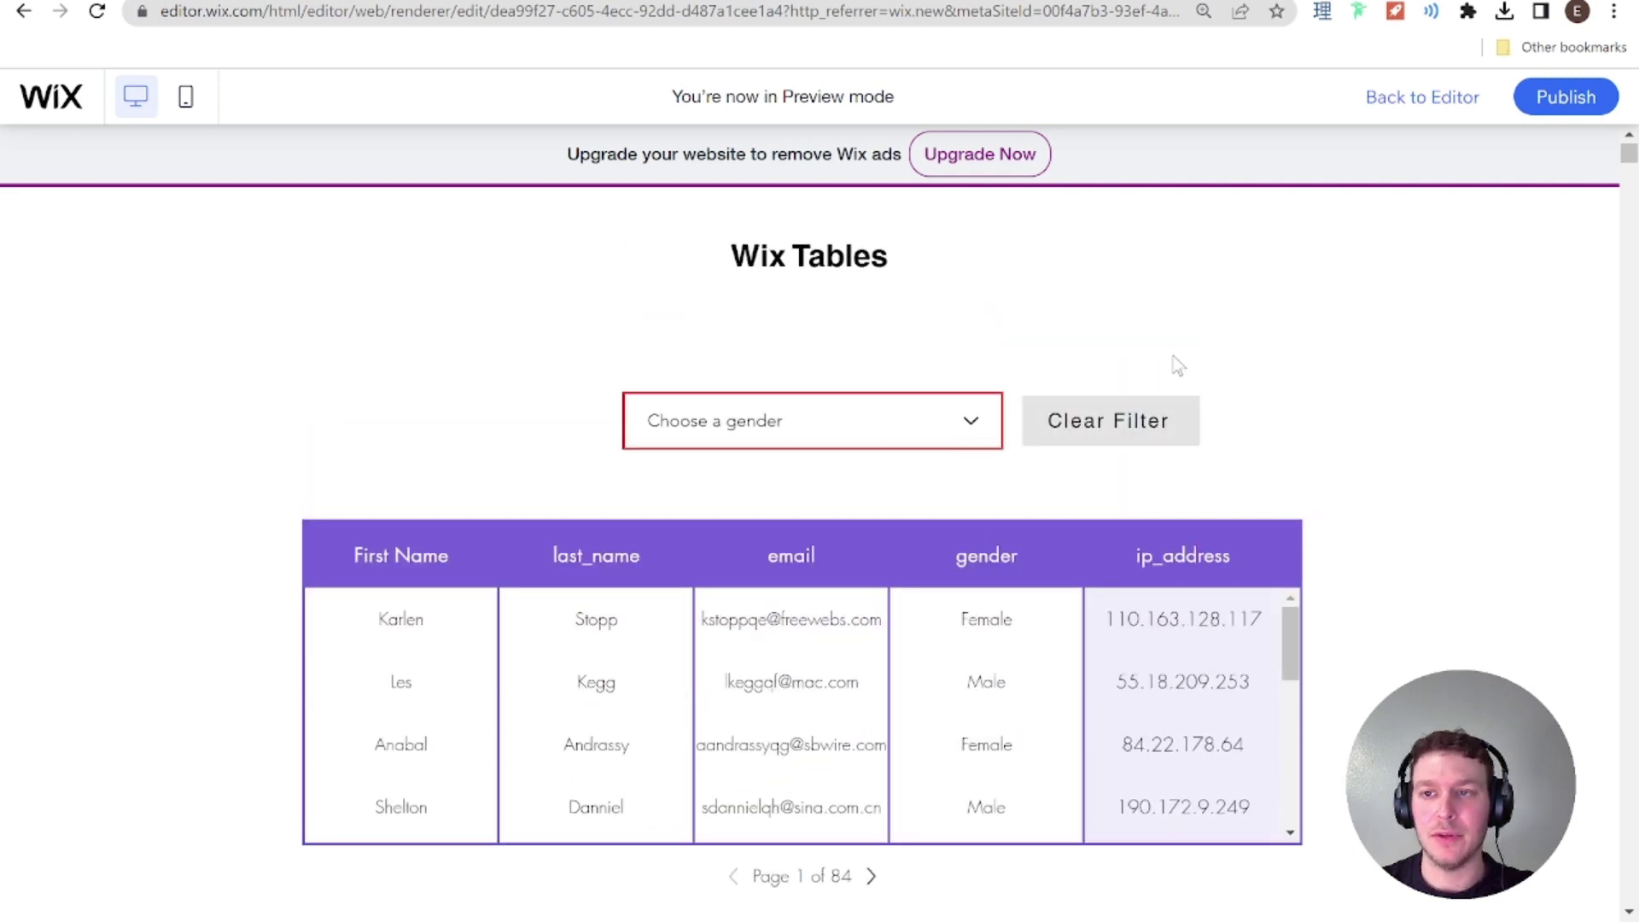
Step: Return from preview and narrow the gender dropdown by dragging its left edge
{"action": "left_click", "coordinate": [1413, 98]}
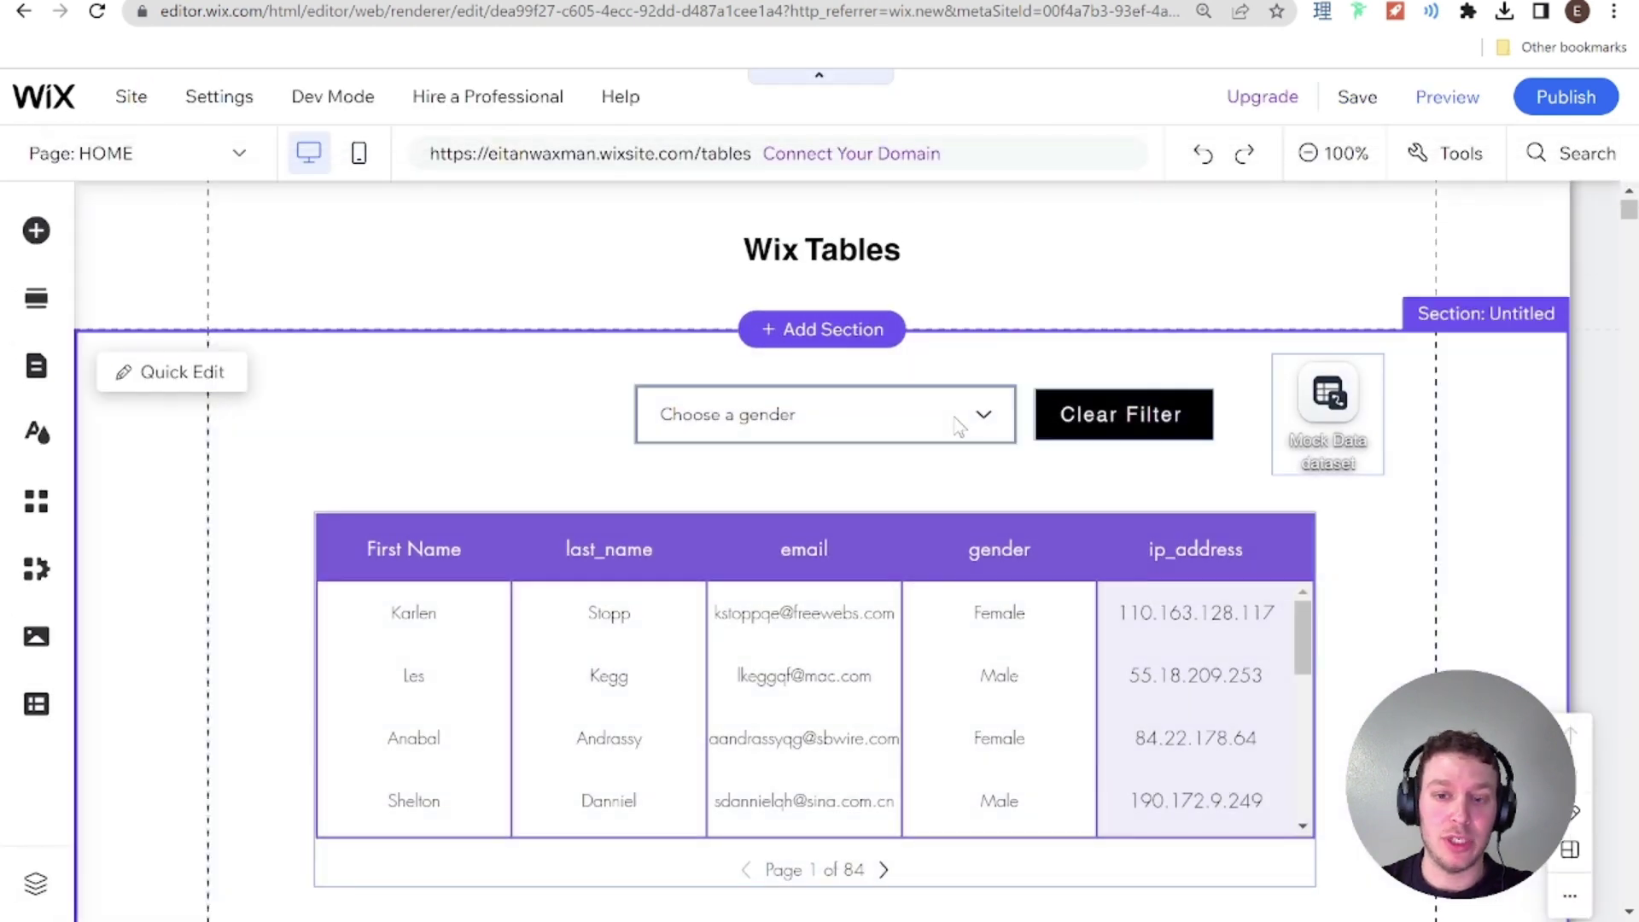
{"action": "left_click", "coordinate": [907, 413]}
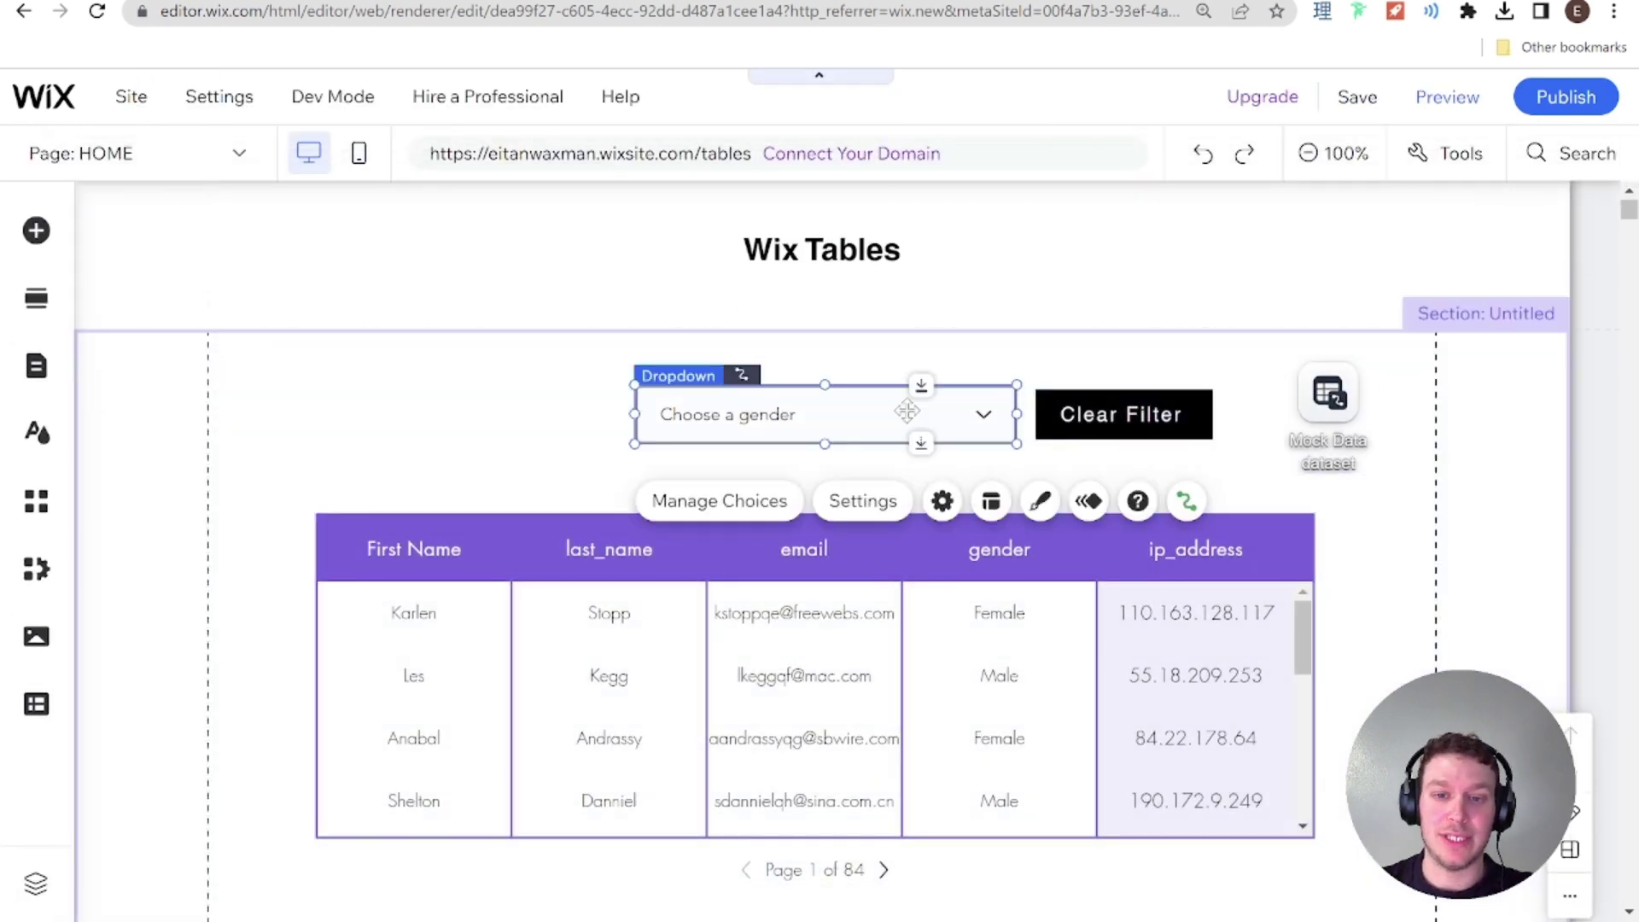
{"action": "scroll", "coordinate": [675, 431], "scroll_direction": "down", "scroll_amount": 3}
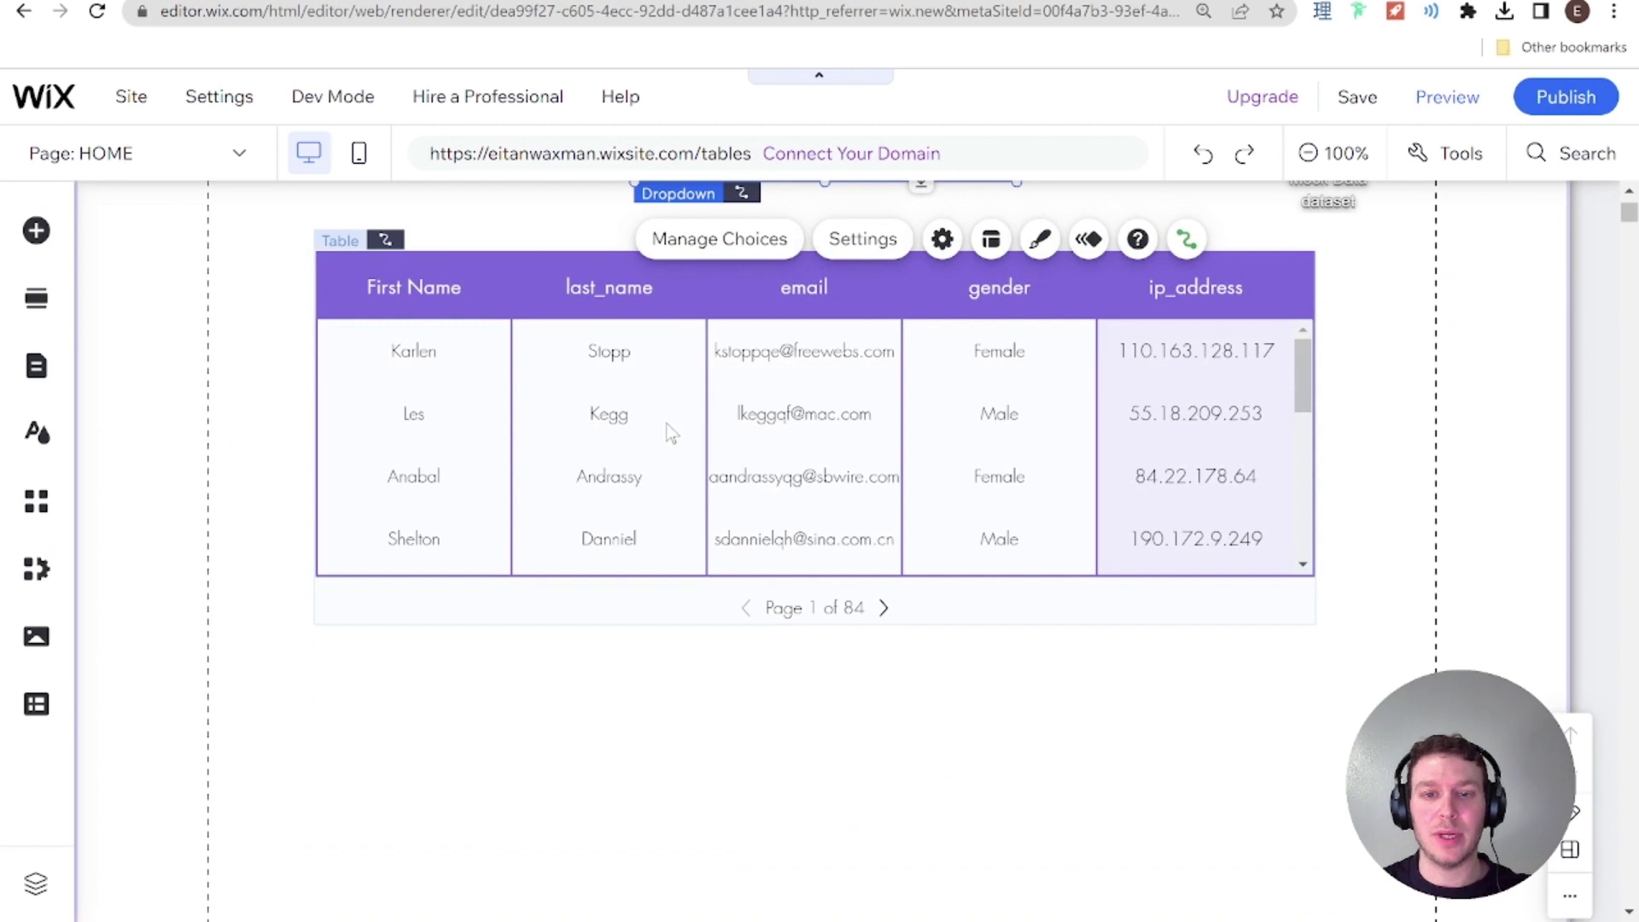
{"action": "scroll", "coordinate": [666, 426], "scroll_direction": "up", "scroll_amount": 2}
{"action": "left_click_drag", "start_coordinate": [634, 395], "coordinate": [702, 398]}
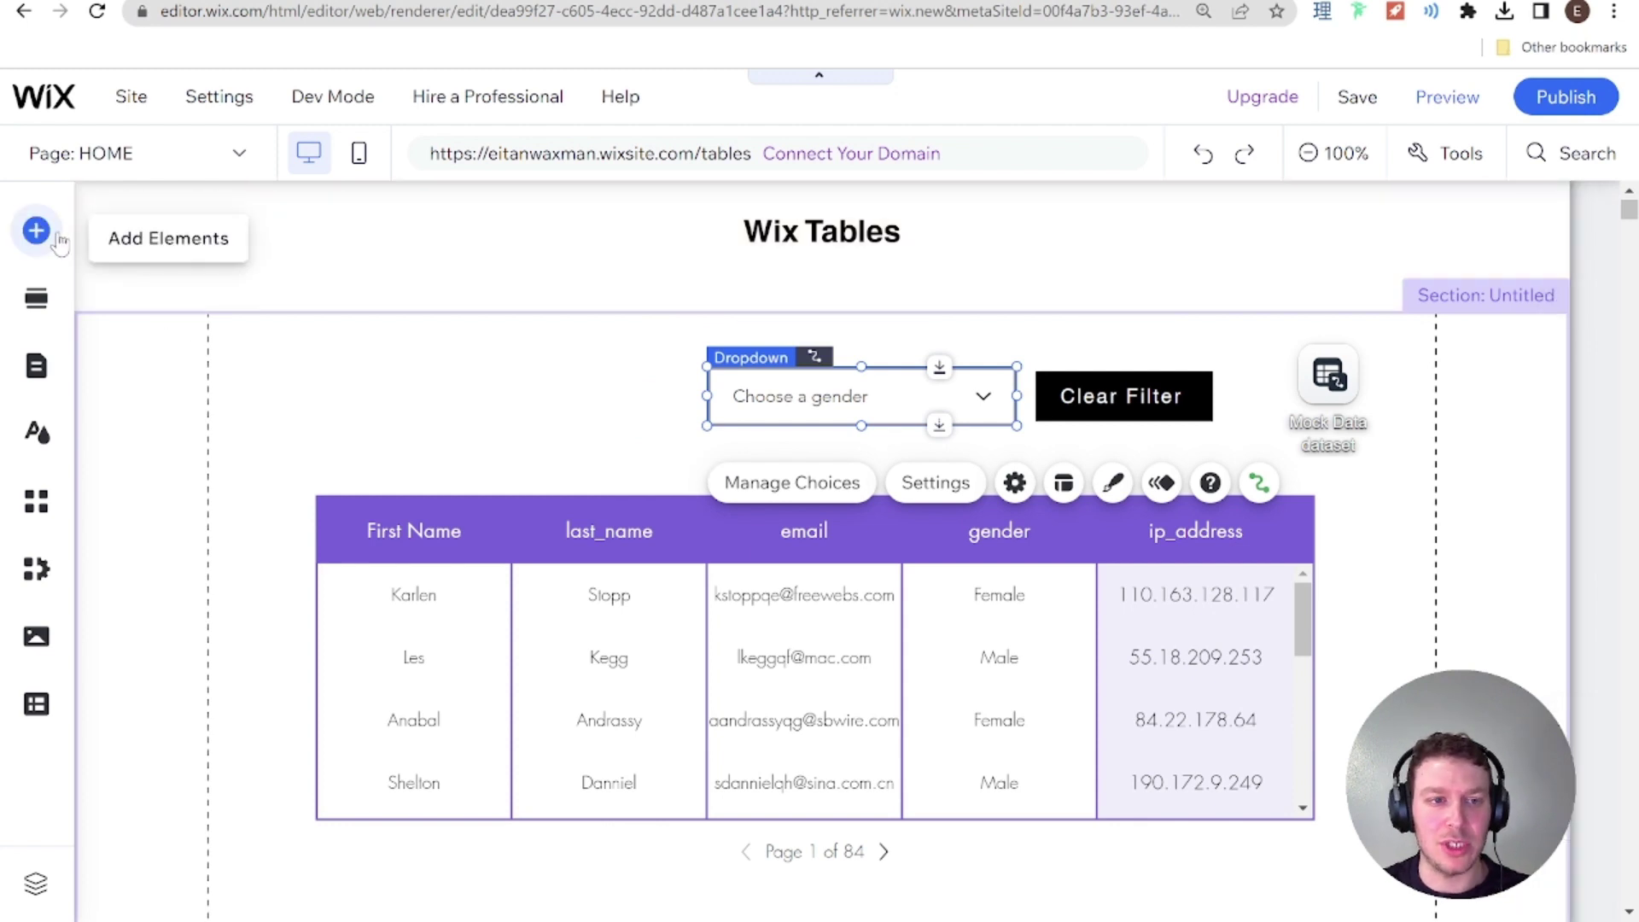
Step: Place an 'Add your Name' text input to the left of the dropdown
{"action": "left_click", "coordinate": [53, 236]}
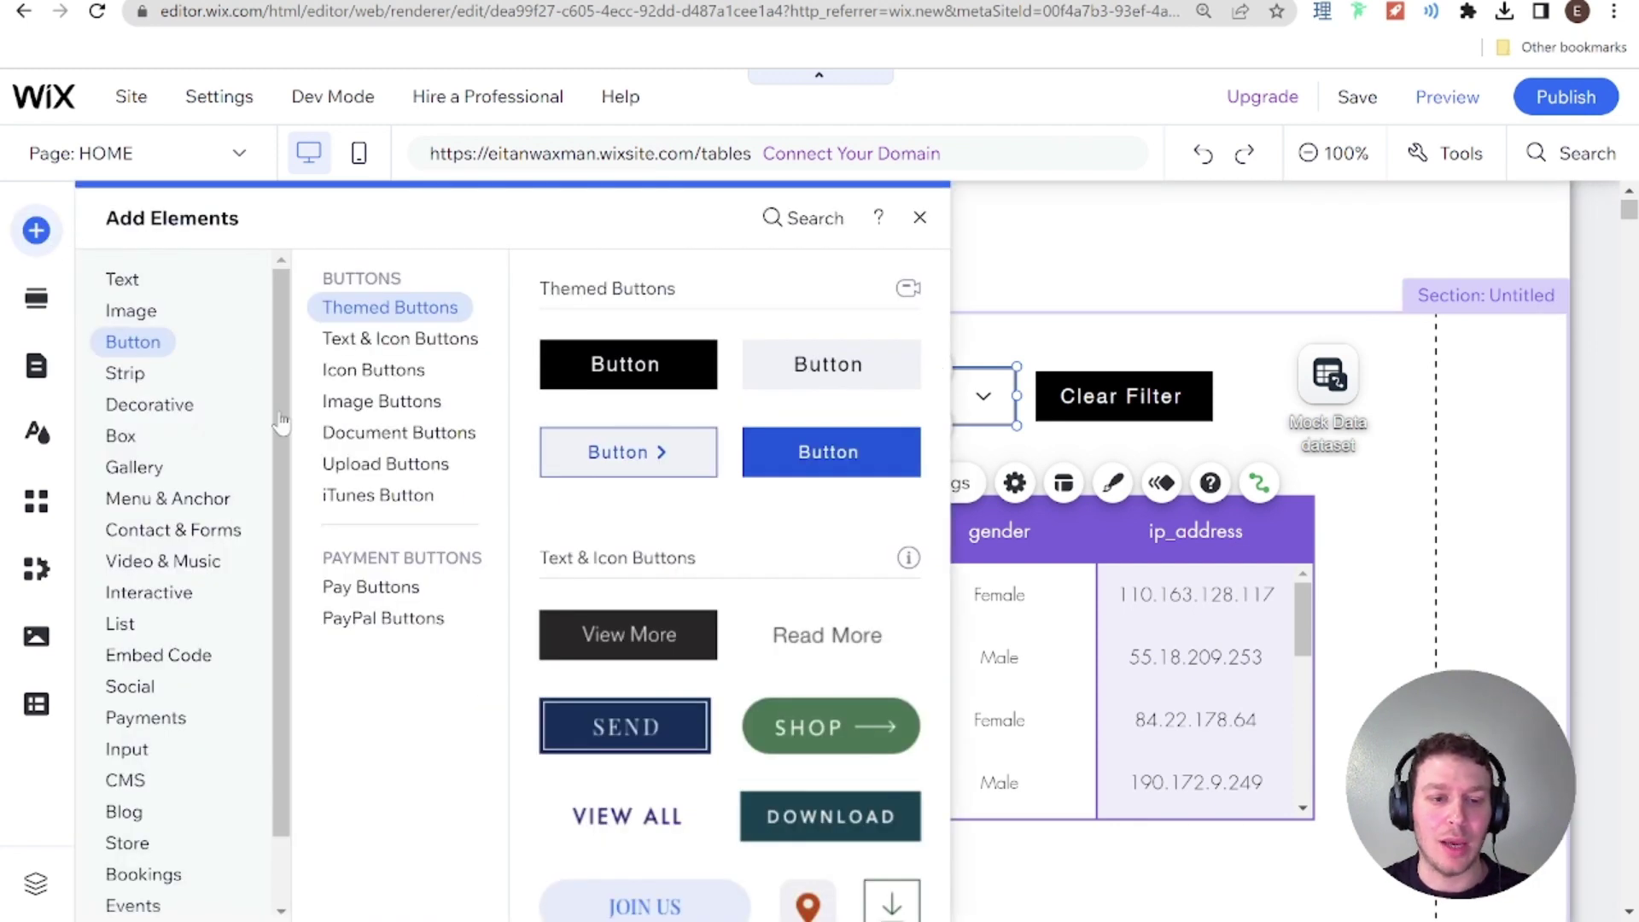
{"action": "mouse_move", "coordinate": [120, 749]}
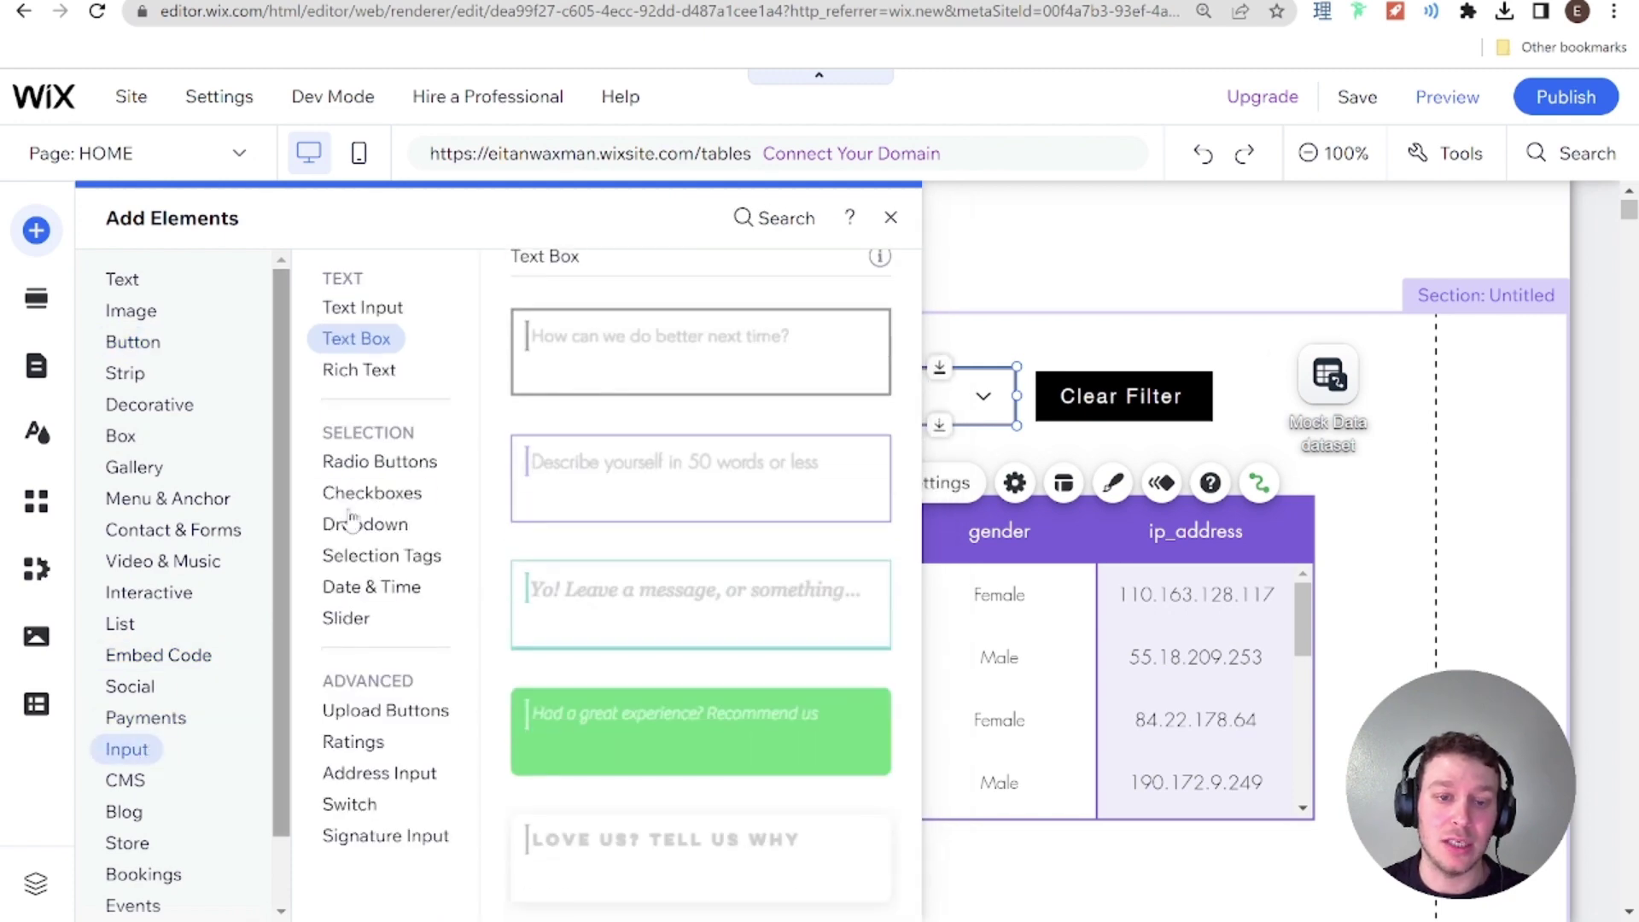
{"action": "mouse_move", "coordinate": [367, 309]}
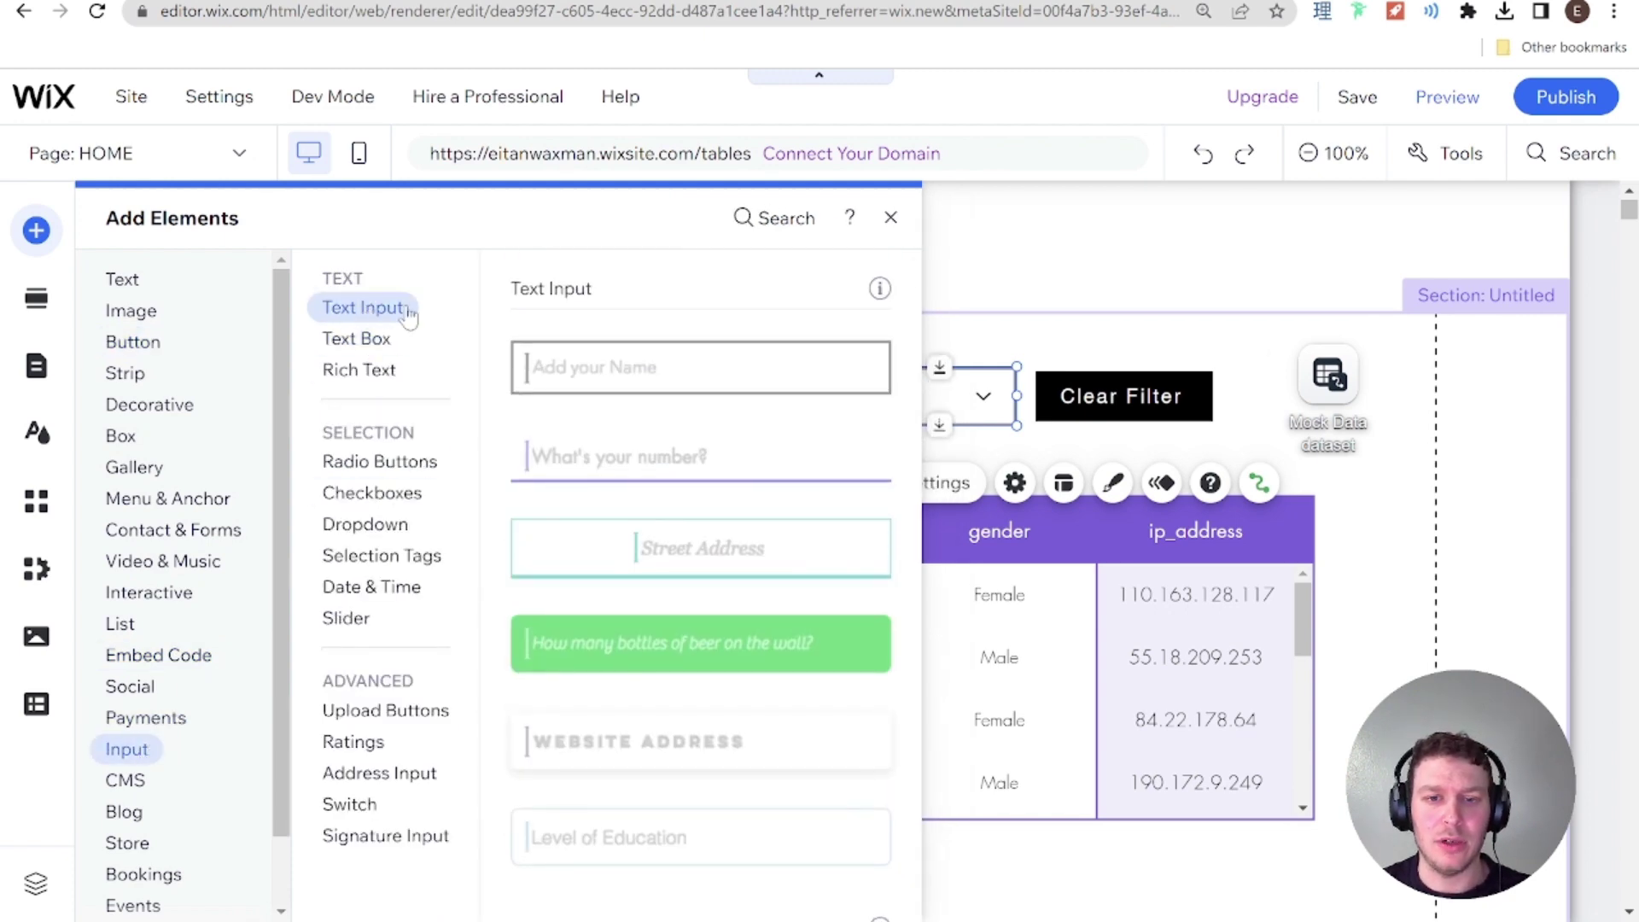
{"action": "left_click_drag", "start_coordinate": [594, 373], "coordinate": [392, 395]}
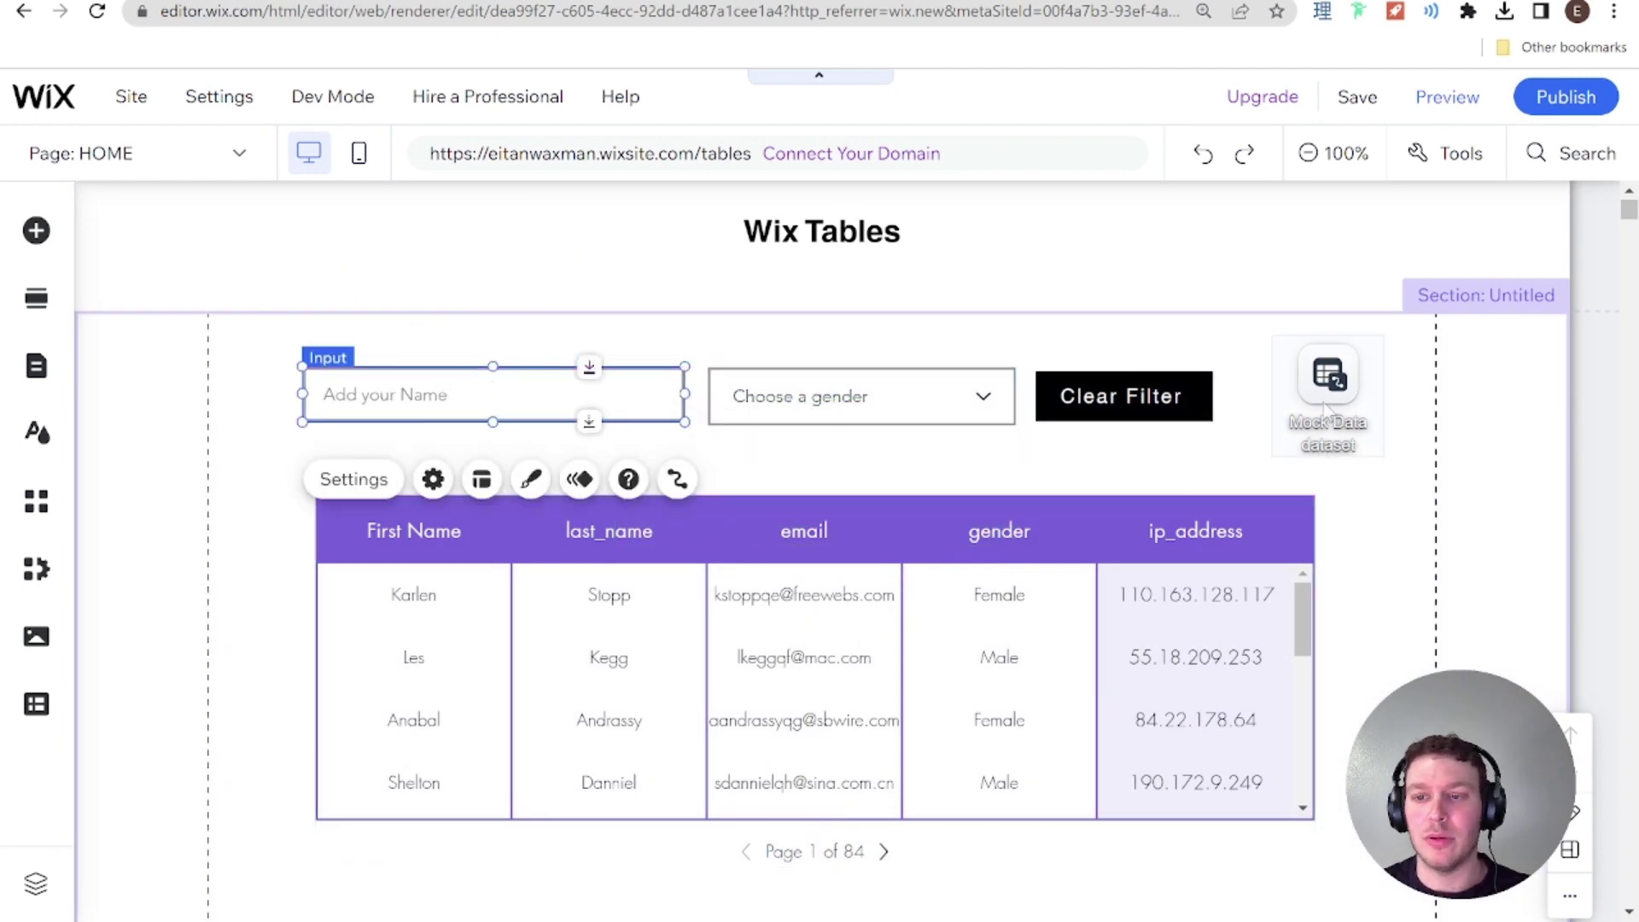
Step: Add a Mock Data filter: First Name Is, value taken from the Dropdown user input
{"action": "left_click", "coordinate": [1364, 422]}
{"action": "left_click", "coordinate": [1440, 513]}
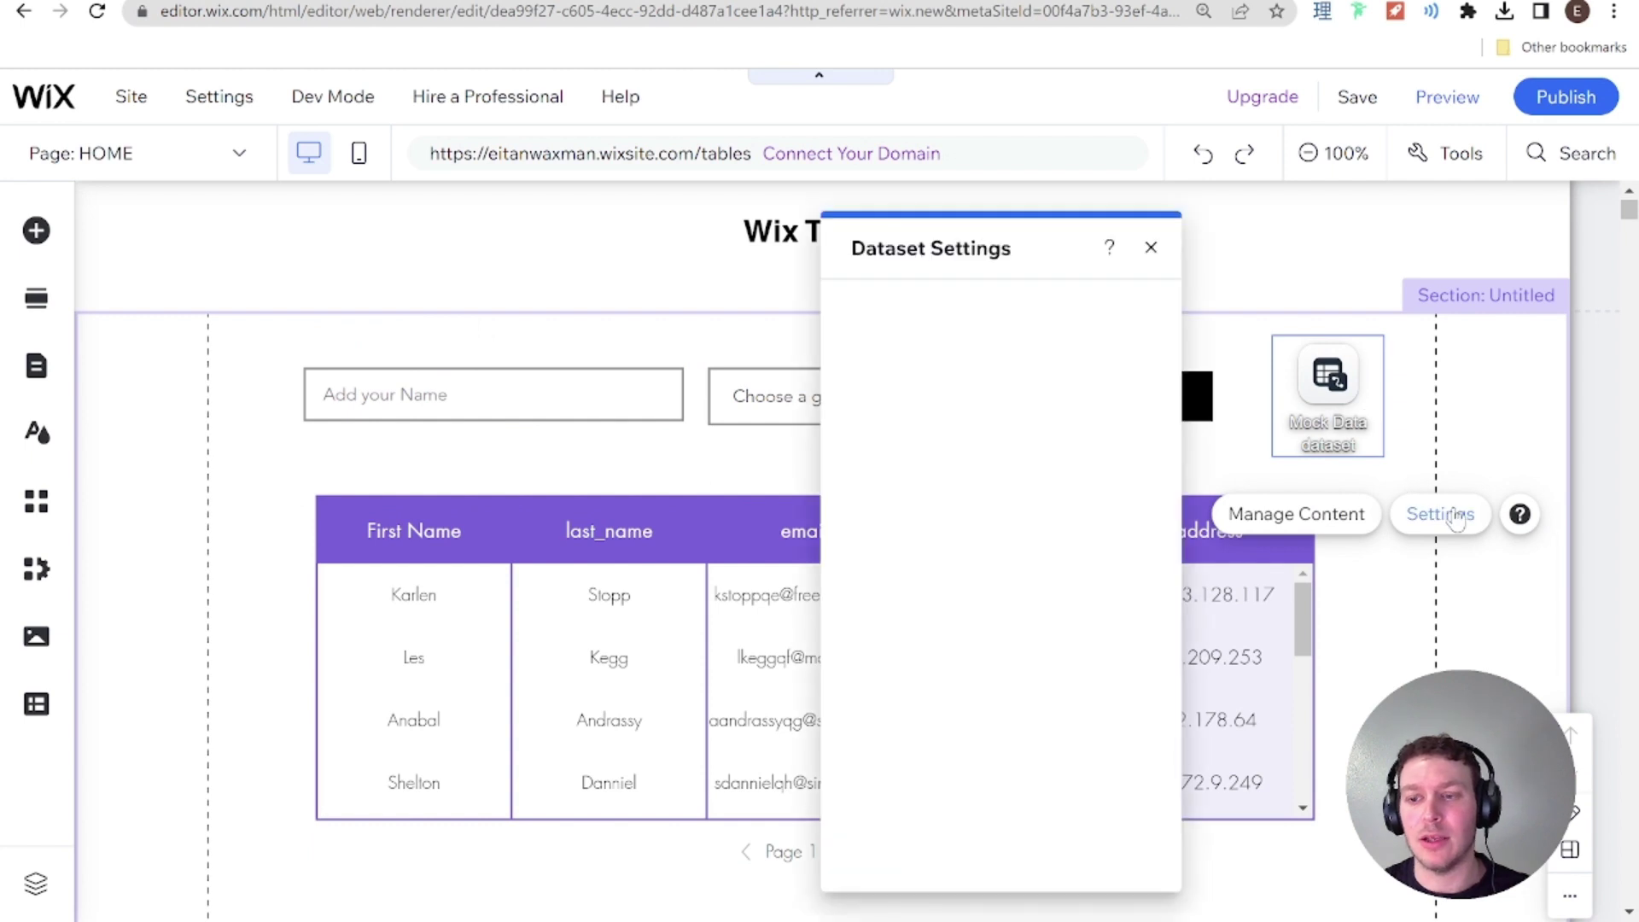
{"action": "scroll", "coordinate": [1095, 698], "scroll_direction": "down", "scroll_amount": 3}
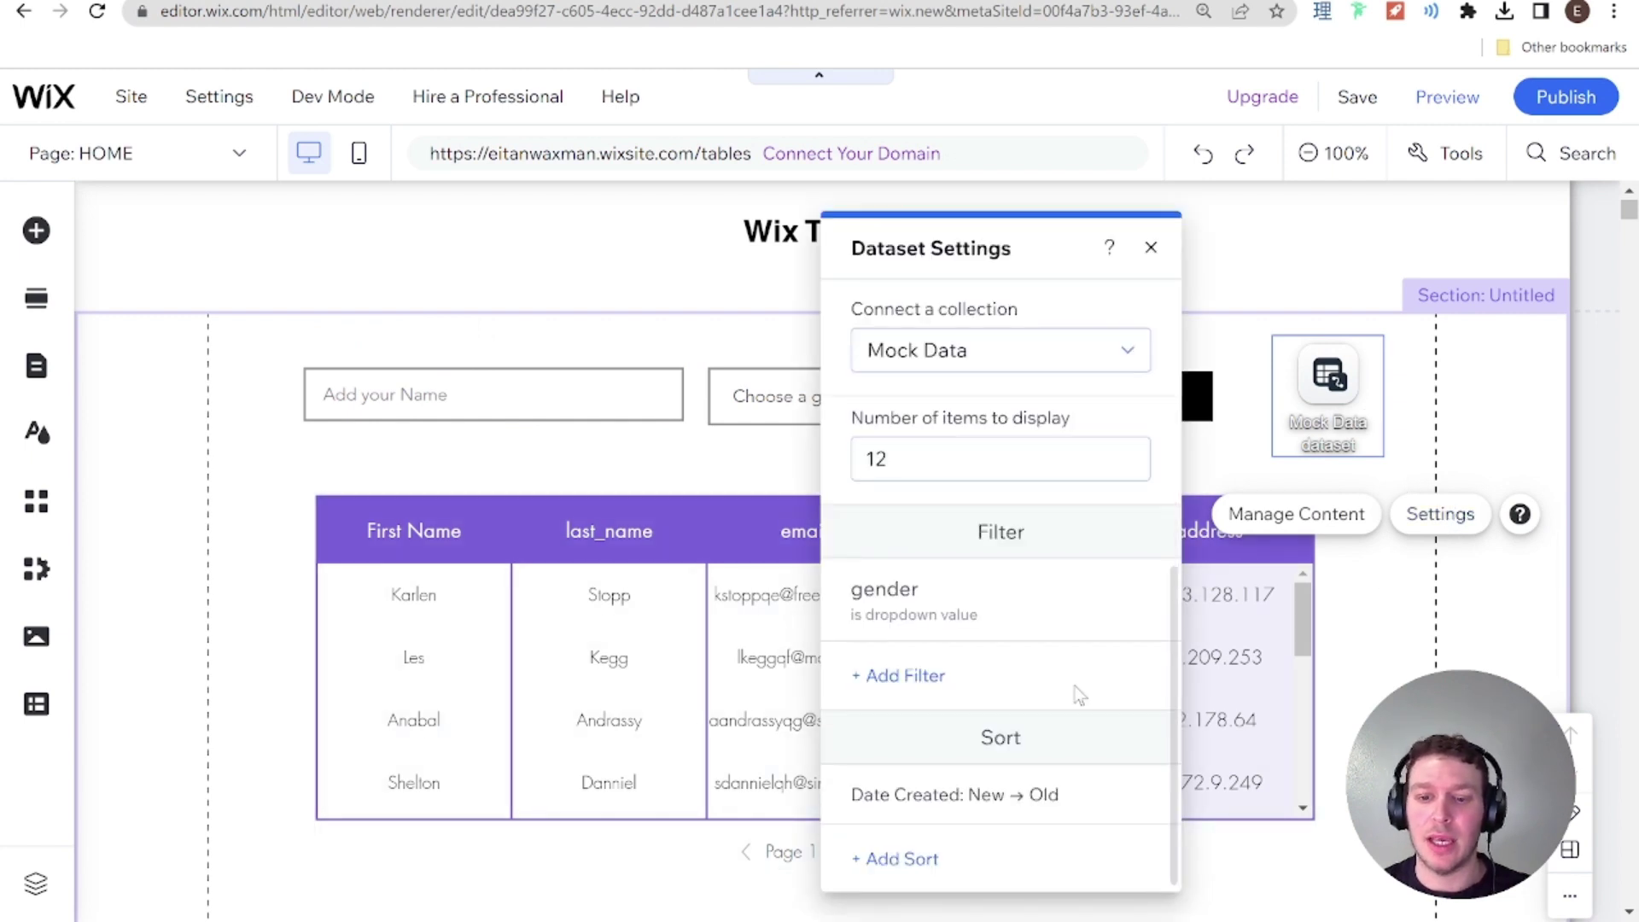
{"action": "left_click", "coordinate": [951, 680]}
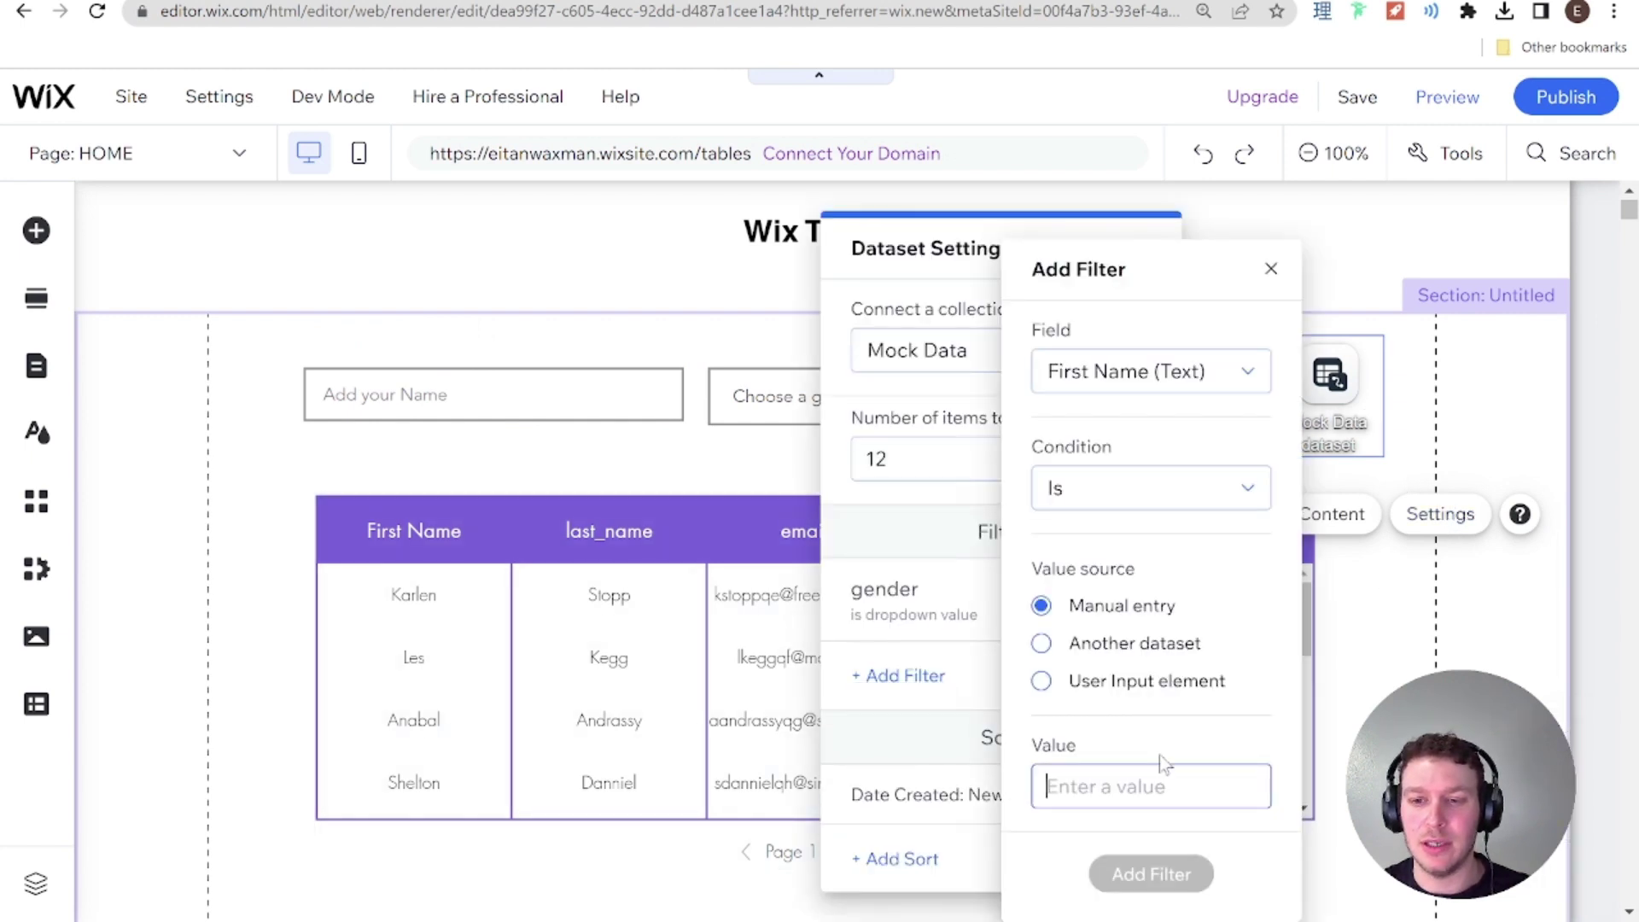
{"action": "left_click", "coordinate": [1073, 693]}
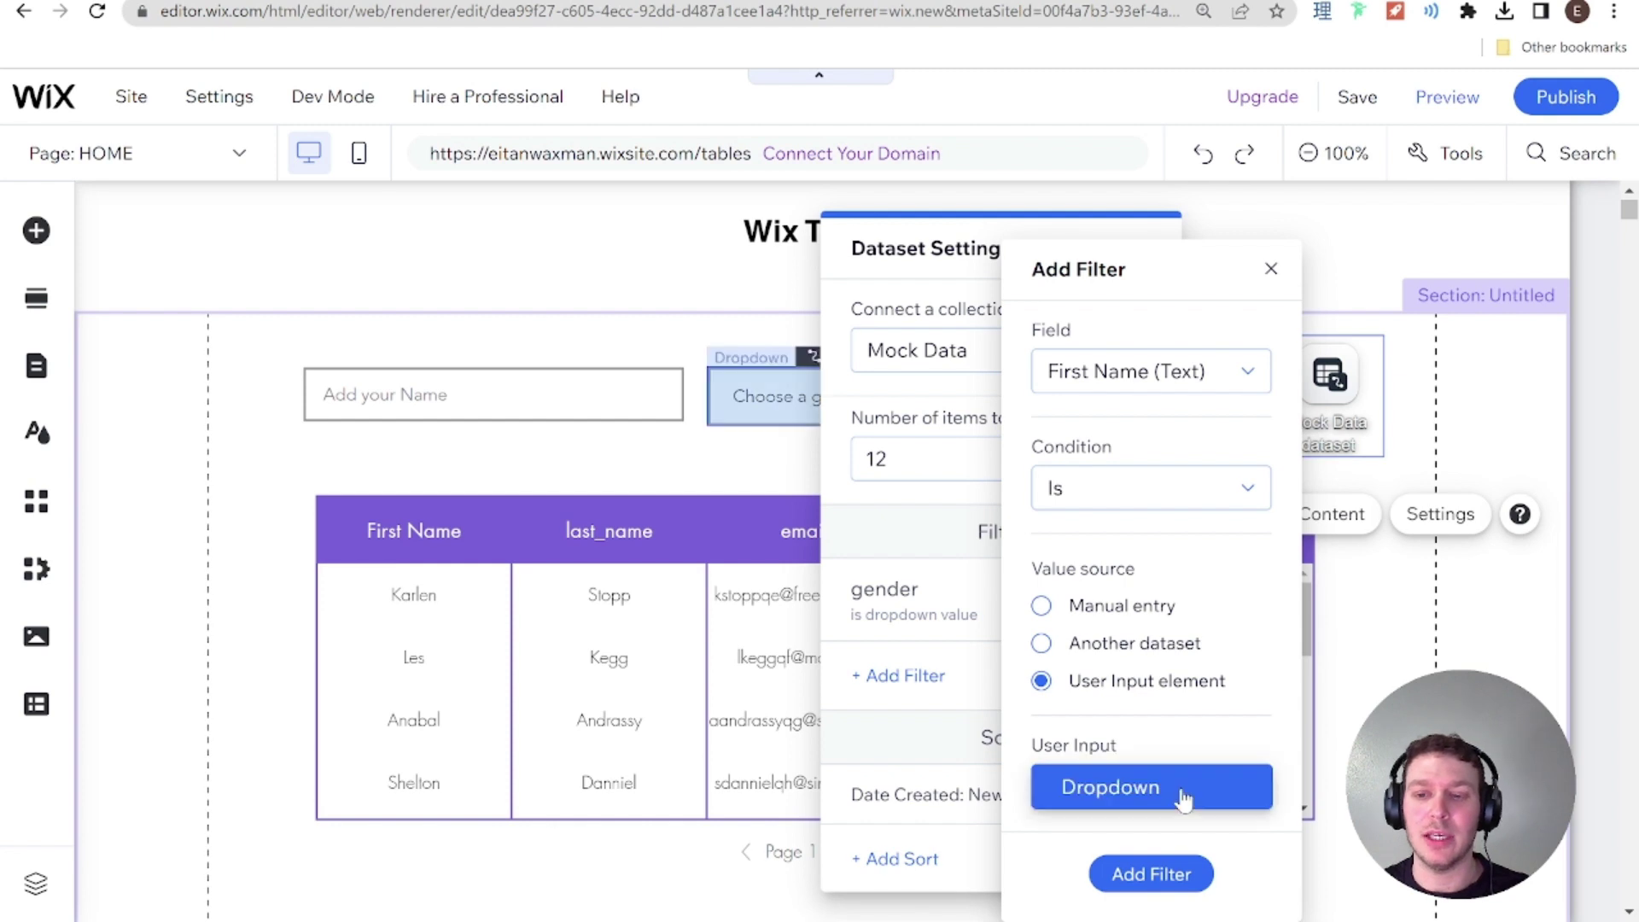
{"action": "left_click", "coordinate": [1184, 800]}
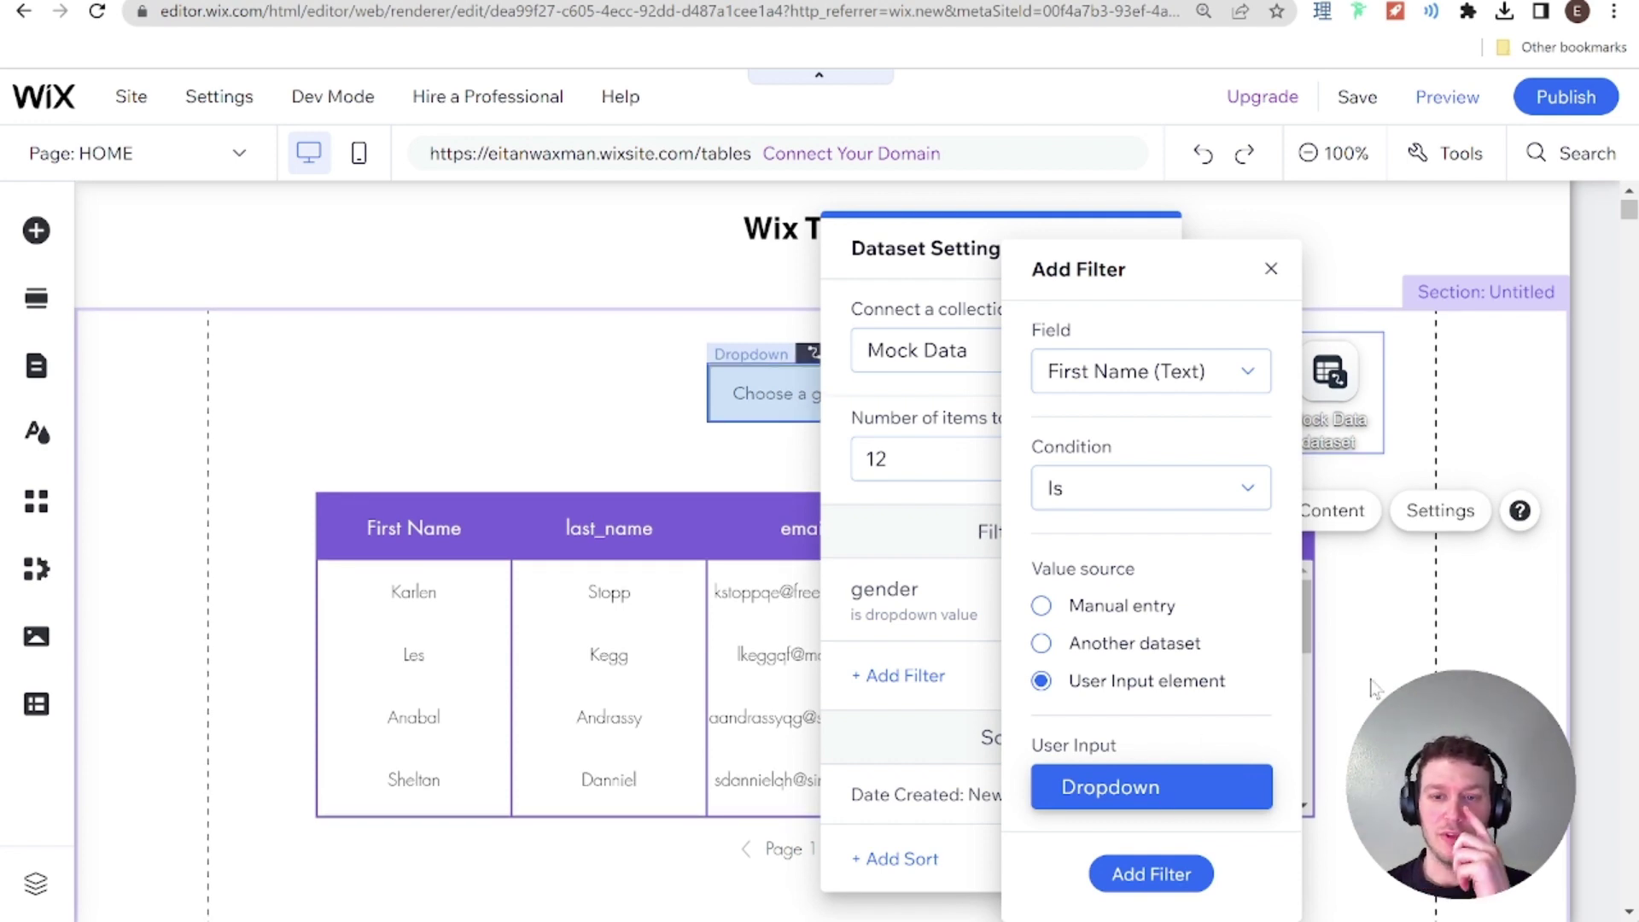
Step: Discard the new filter and close the Mock Data dataset settings
{"action": "left_click", "coordinate": [1271, 268]}
{"action": "left_click", "coordinate": [1152, 247]}
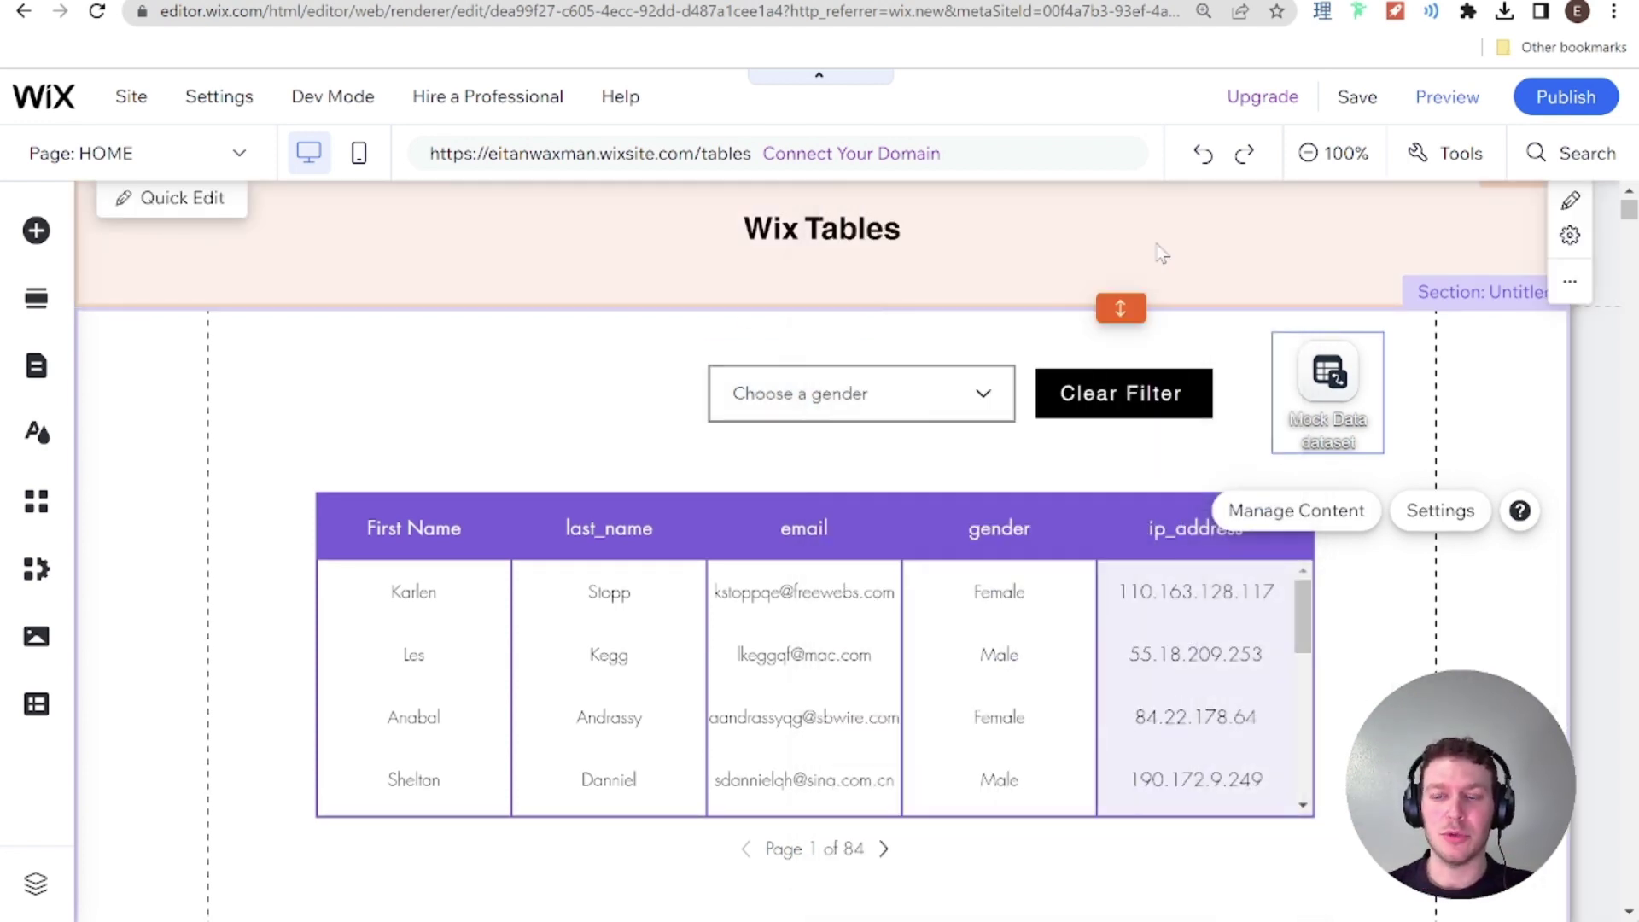